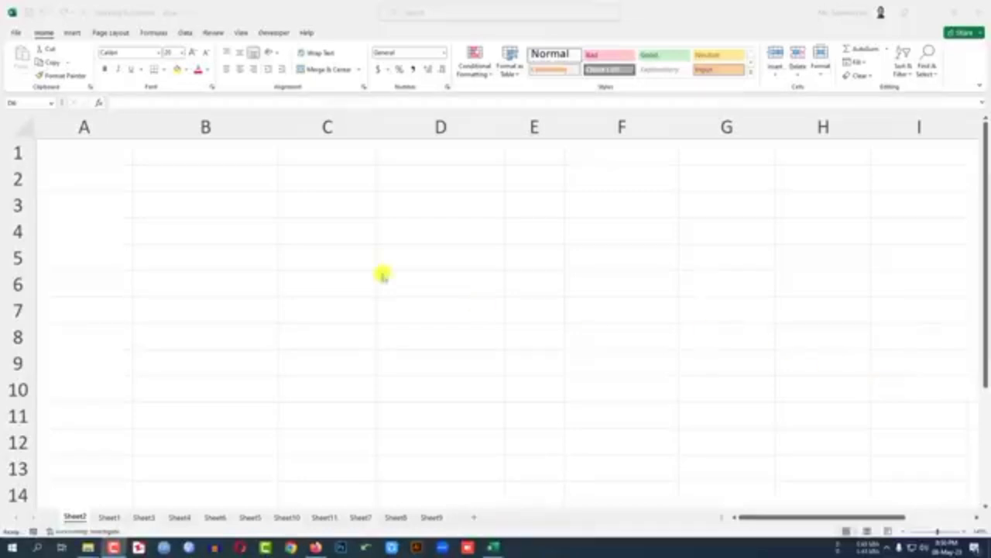
# Step: Enter a sample first name in lowercase in B1 and the same name with a capital initial in B2
pyautogui.click(205, 152)
pyautogui.write('fg')
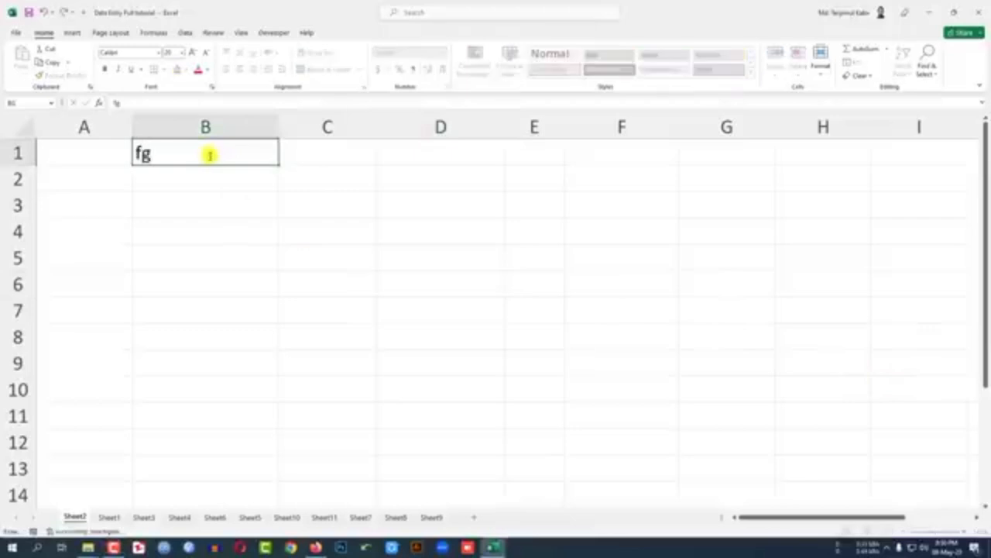
pyautogui.press('BackSpace')
pyautogui.write('aruq')
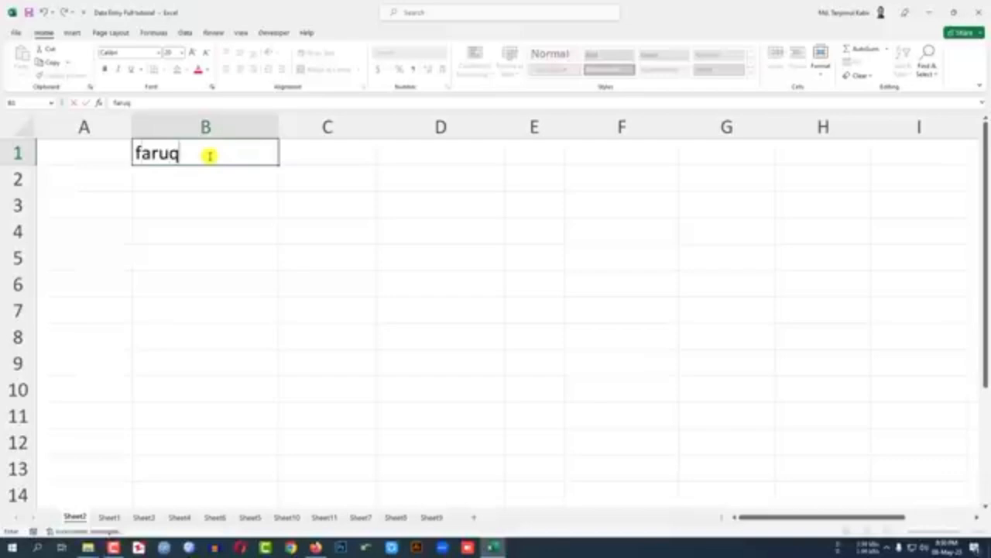
pyautogui.press('Return')
pyautogui.write('R')
pyautogui.press('BackSpace')
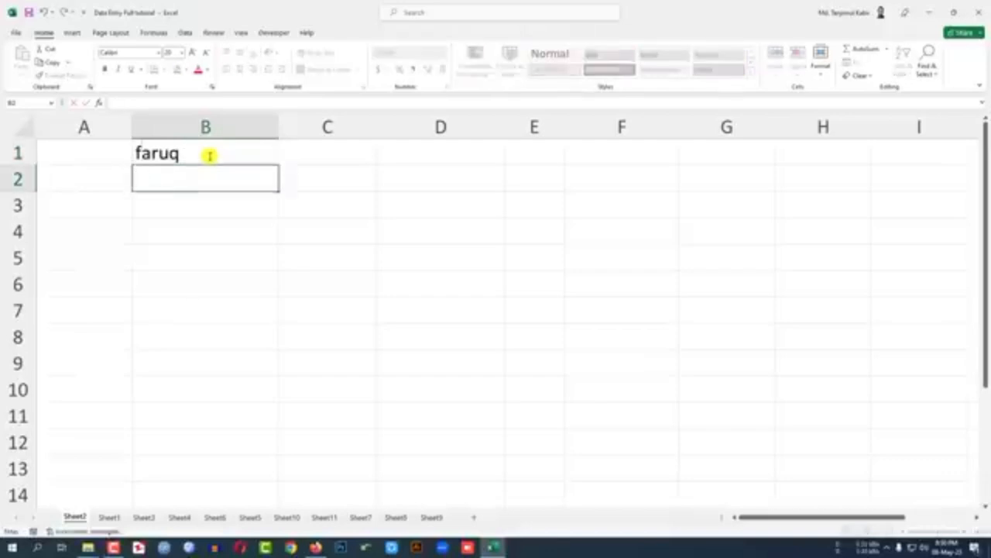
pyautogui.write('Faruq')
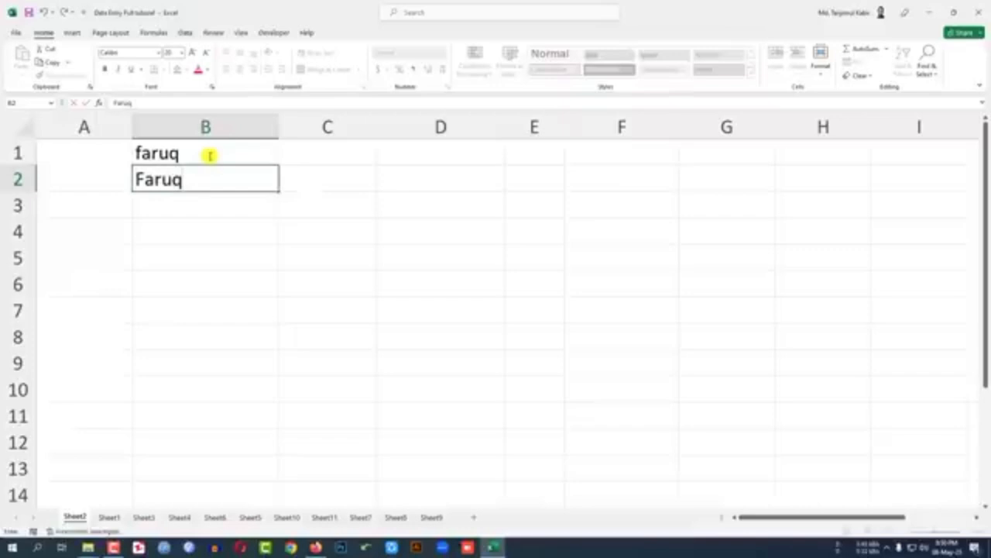
pyautogui.press('Return')
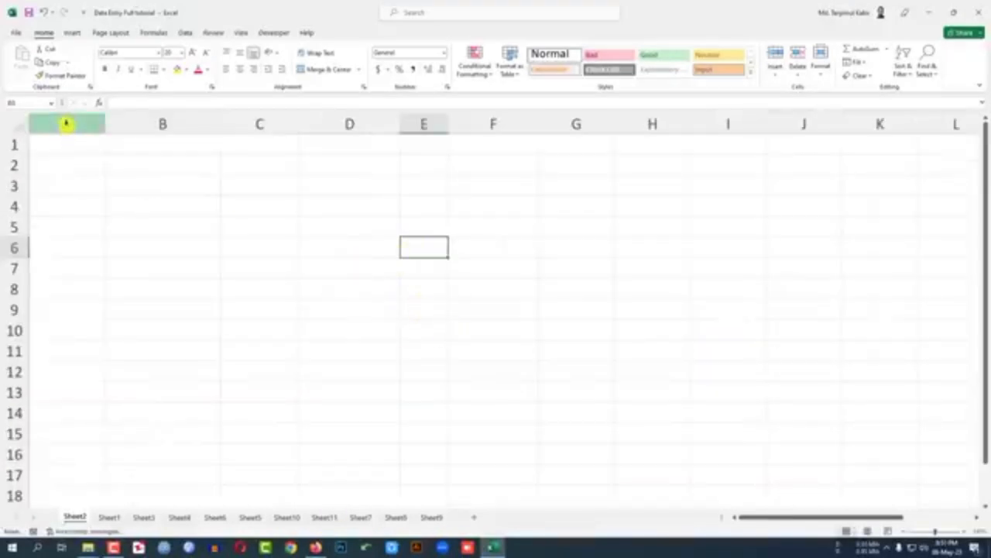
# Step: Highlight columns A through F one after another to show how columns are laid out
pyautogui.click(67, 124)
pyautogui.click(158, 124)
pyautogui.click(255, 124)
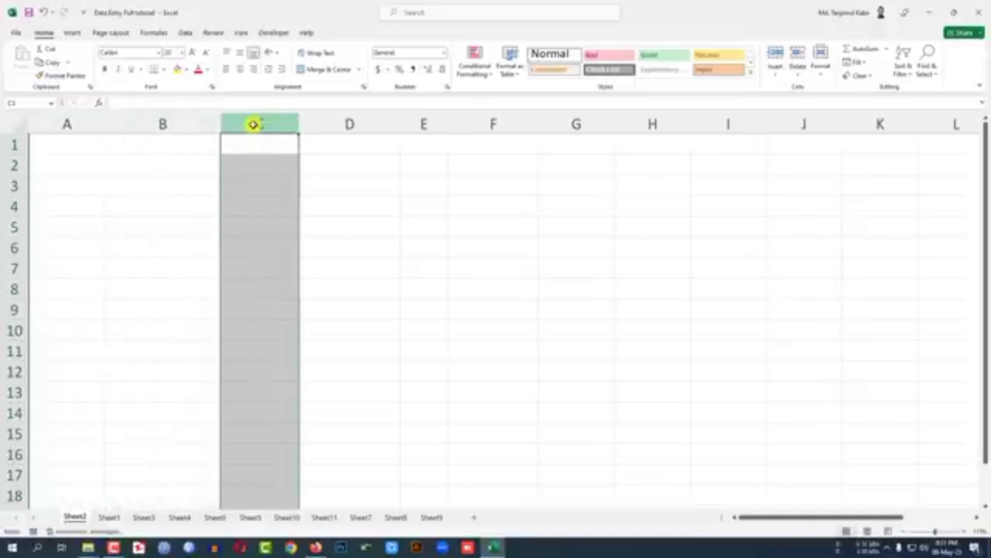
pyautogui.click(341, 124)
pyautogui.click(425, 124)
pyautogui.click(487, 122)
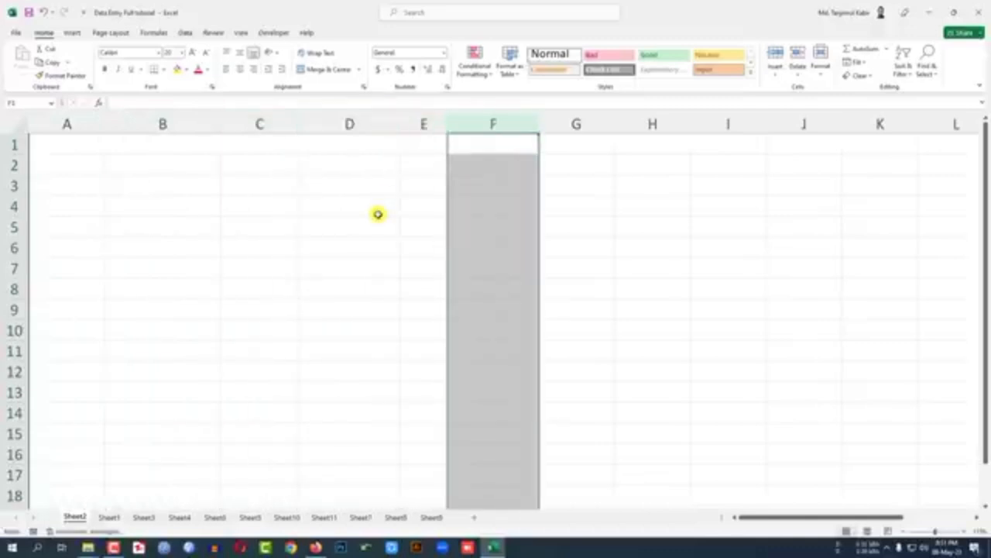
# Step: Highlight rows 1, 2 and 3 one after another to show how rows are laid out
pyautogui.click(12, 144)
pyautogui.click(8, 165)
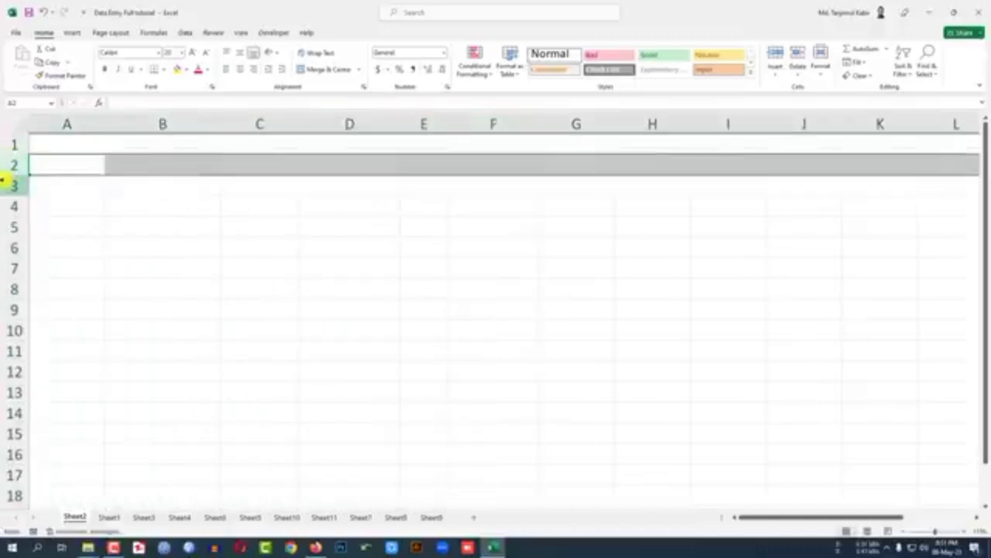
pyautogui.click(5, 186)
# Step: Select cells B2, B3 and C3, plus column C and row 3, to examine how cell addresses are formed
pyautogui.click(184, 164)
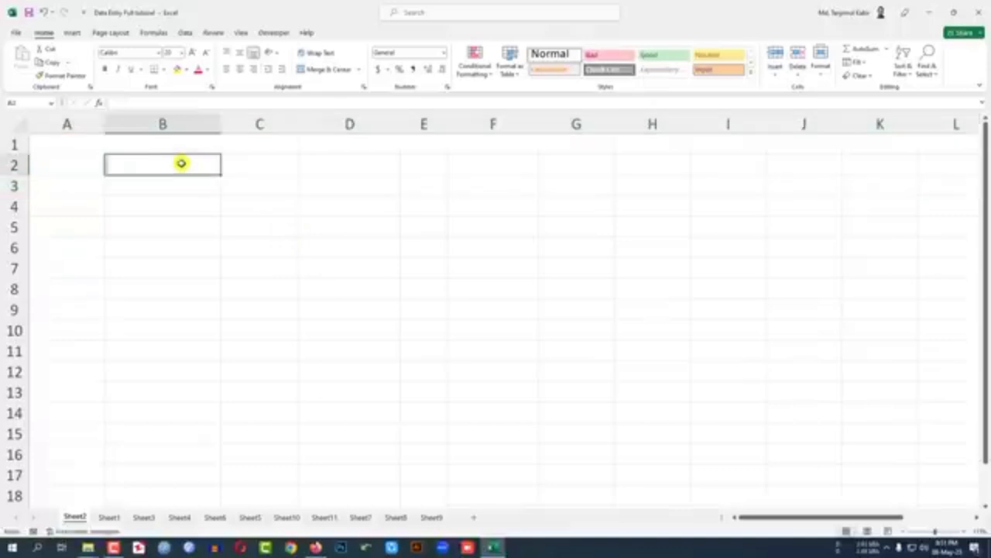
pyautogui.click(162, 159)
pyautogui.click(175, 192)
pyautogui.click(149, 164)
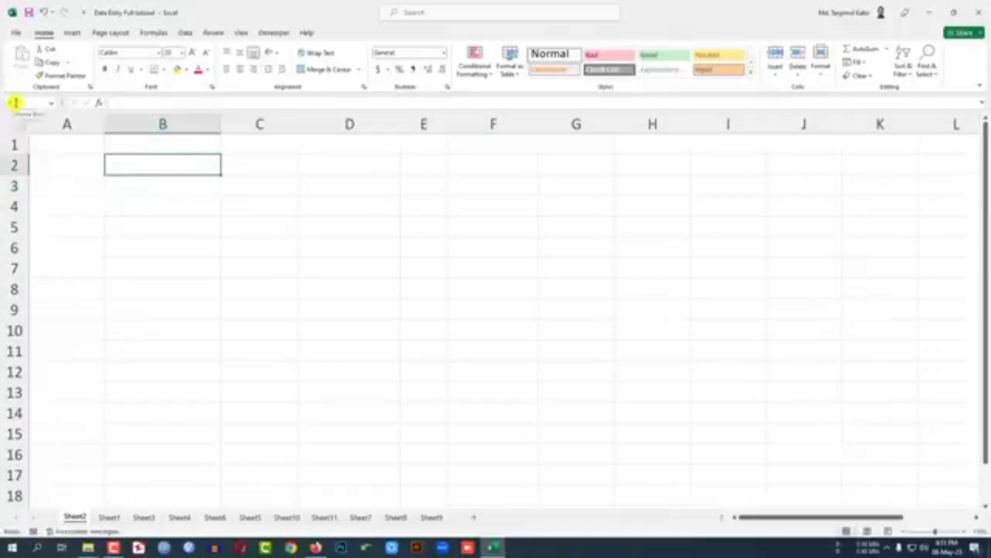
pyautogui.click(261, 185)
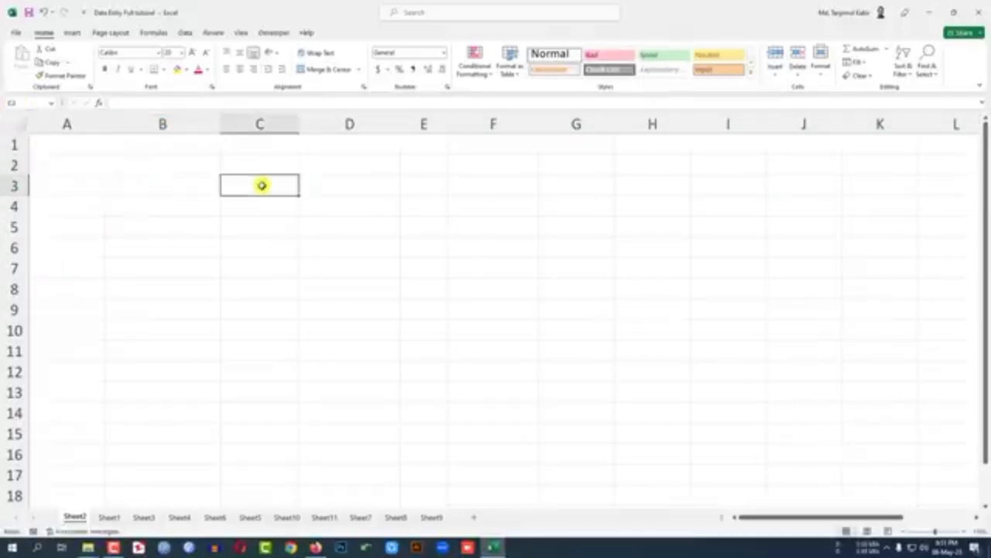
pyautogui.click(266, 124)
pyautogui.click(117, 185)
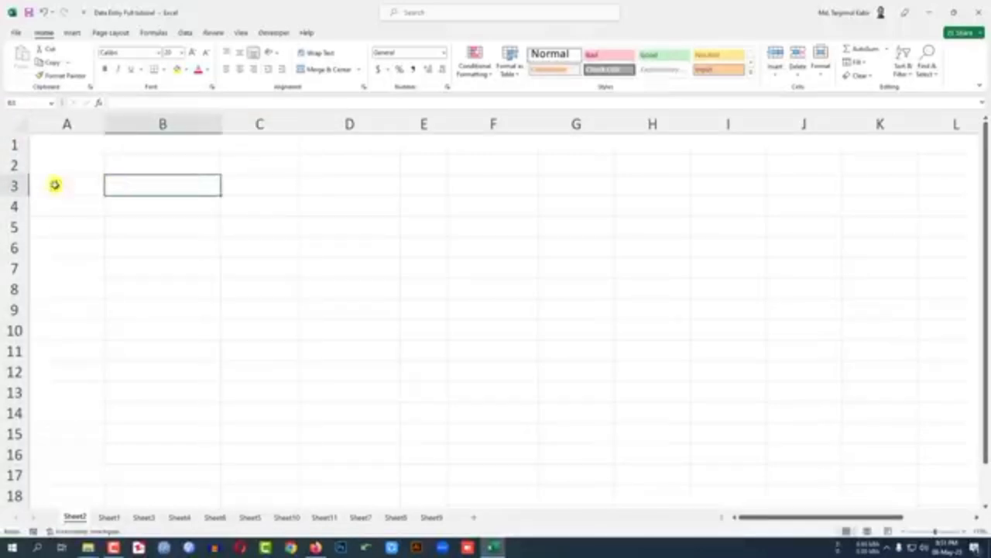
pyautogui.click(16, 185)
pyautogui.click(260, 189)
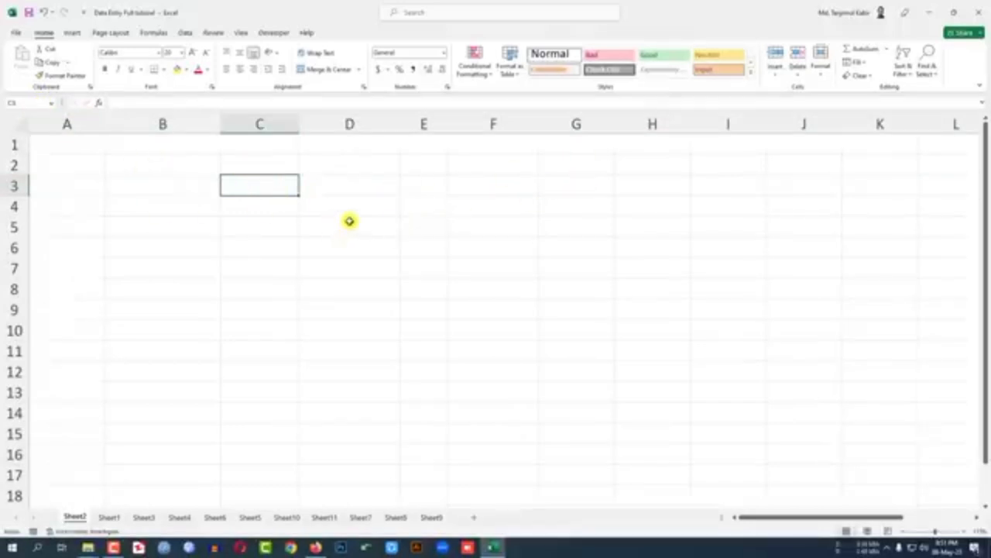
# Step: Enter the sample text gg in B3 and ggg in B5, and clear both entries
pyautogui.click(131, 180)
pyautogui.write('gg')
pyautogui.click(197, 228)
pyautogui.write('ggg')
pyautogui.moveTo(192, 190); pyautogui.dragTo(181, 224)
pyautogui.press('Delete')
pyautogui.click(321, 226)
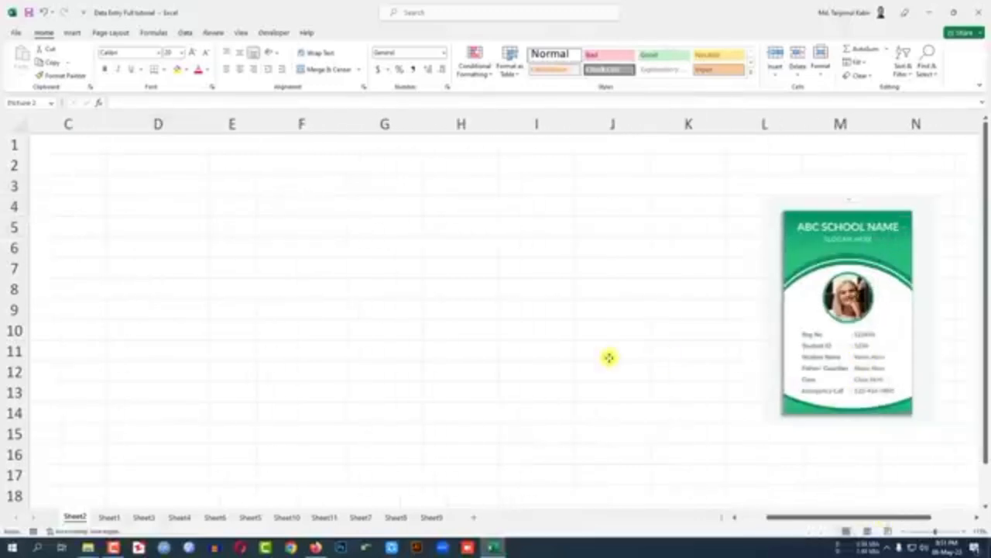
# Step: Enter the column headers SL No in A1 and Req No in B1
pyautogui.moveTo(787, 516); pyautogui.dragTo(719, 513)
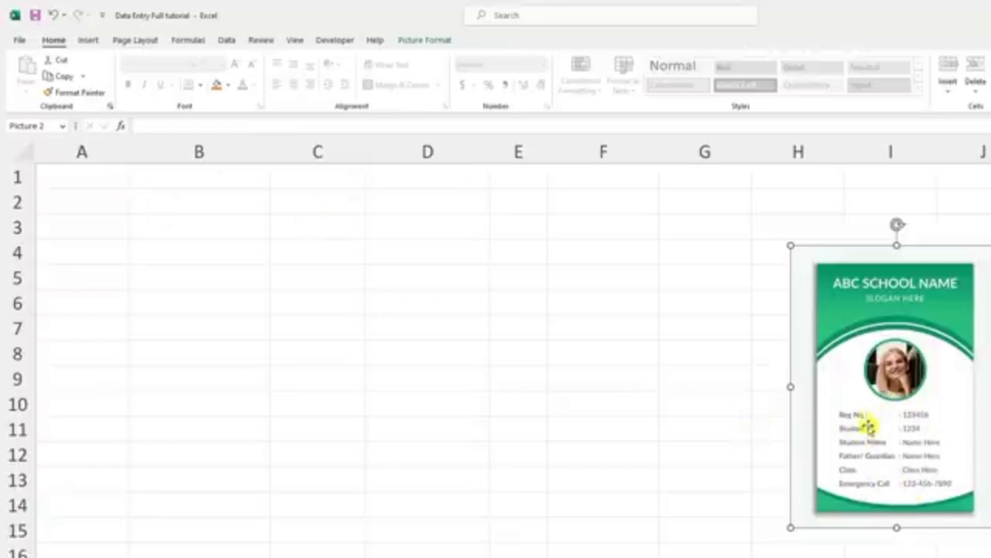
pyautogui.click(115, 178)
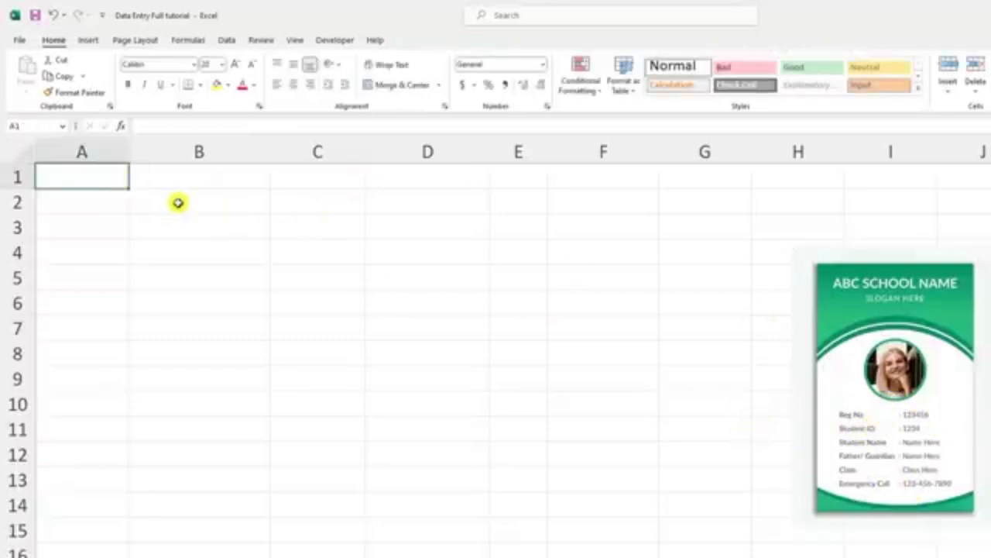
pyautogui.write('SL No')
pyautogui.press('Tab')
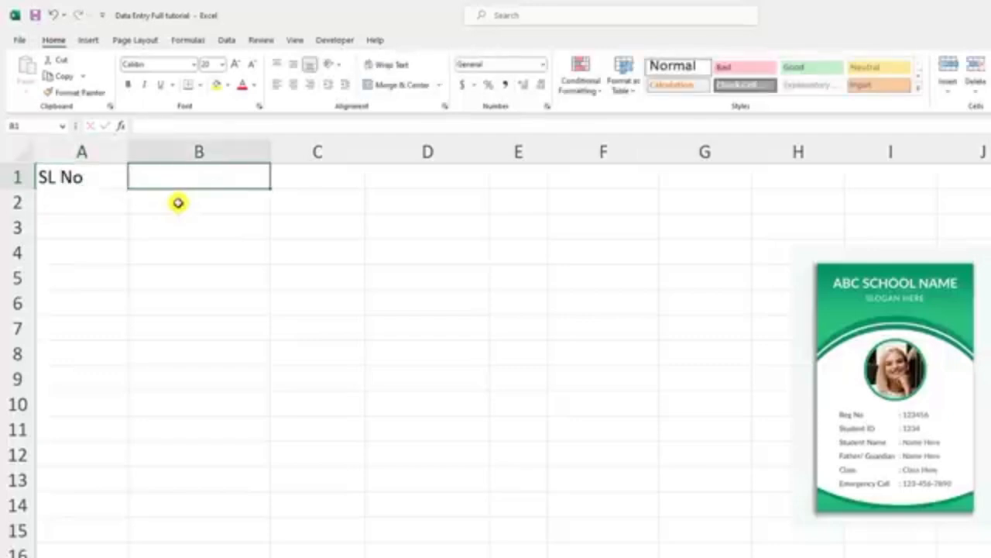
pyautogui.write('Req')
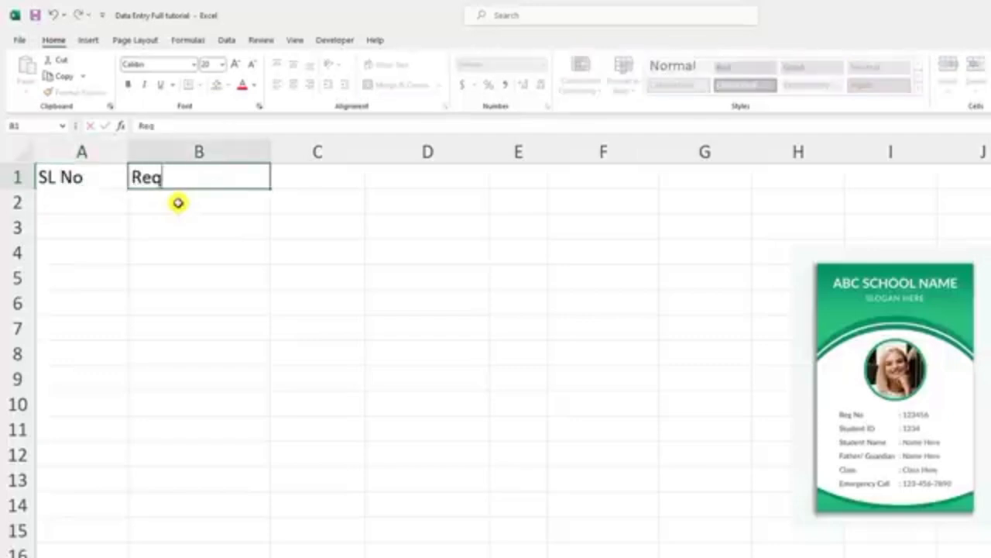
pyautogui.write(' No')
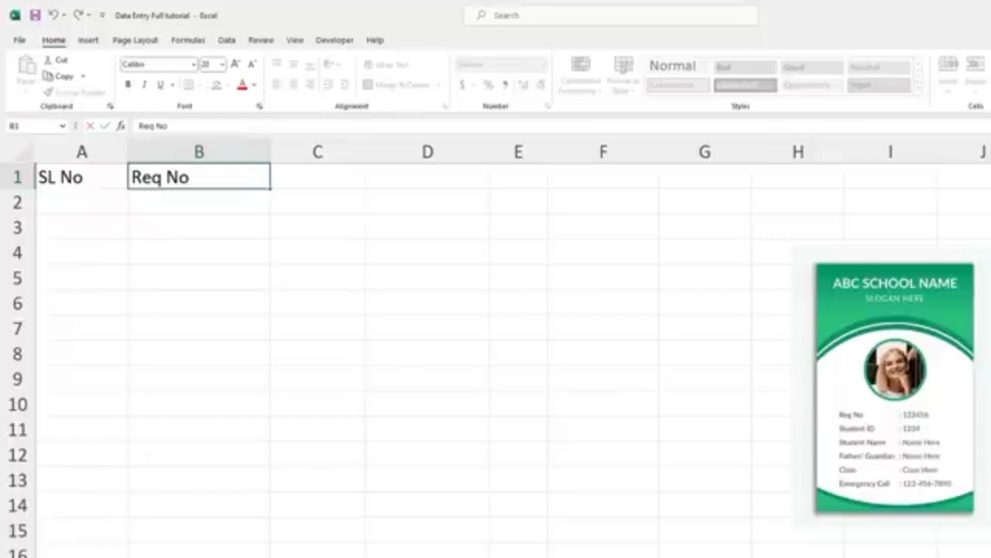
# Step: Show the on-screen keyboard, close it, and move from B1 to C1
pyautogui.click(128, 556)
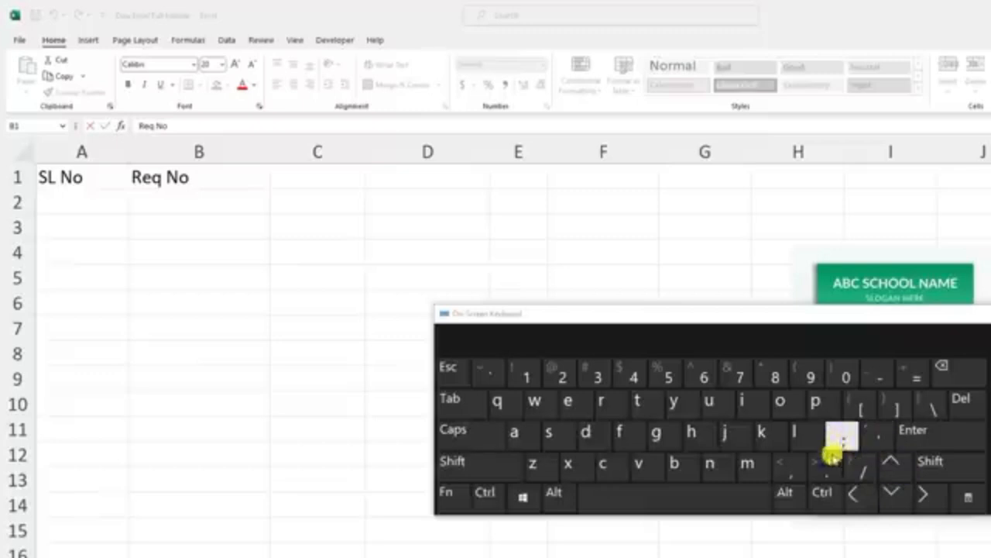
pyautogui.click(310, 176)
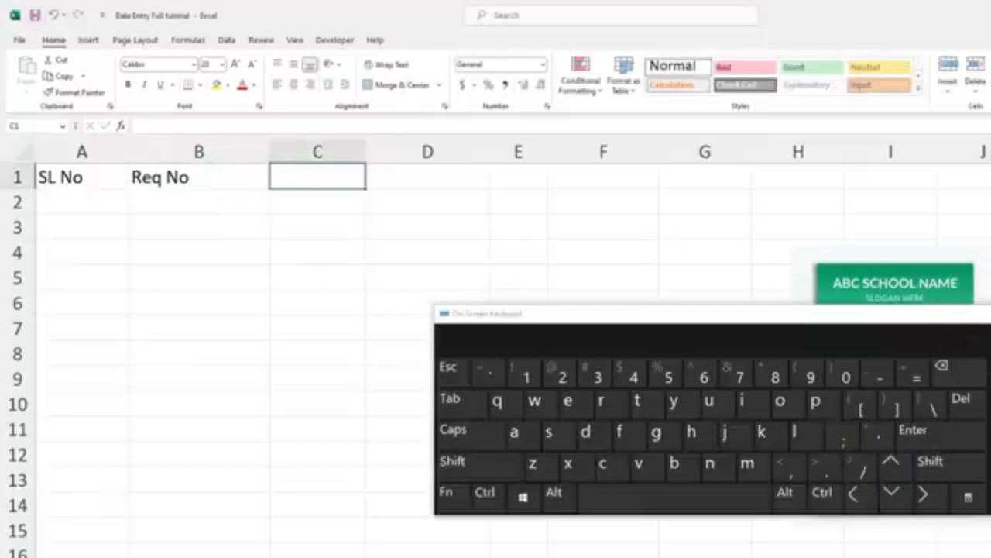
pyautogui.click(990, 314)
pyautogui.click(213, 177)
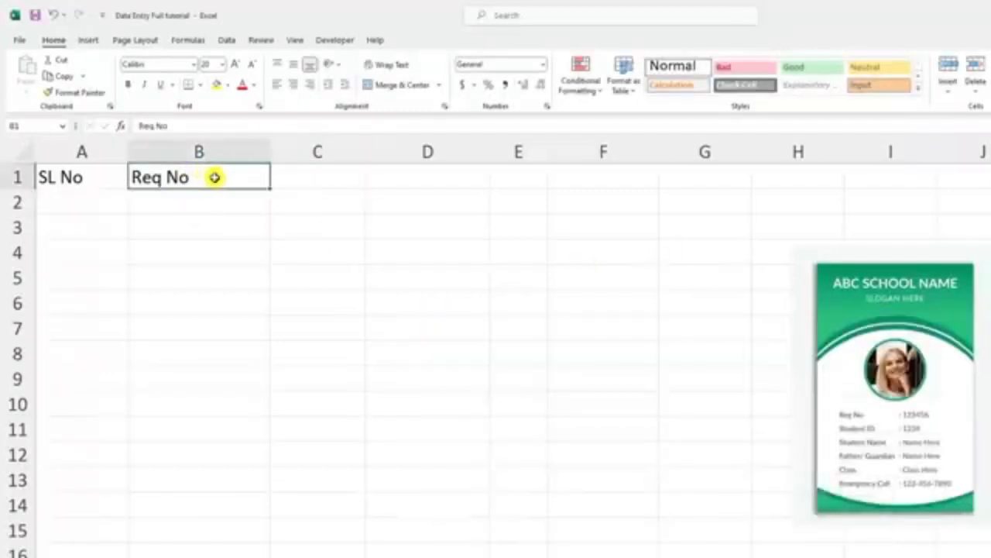
pyautogui.press('Tab')
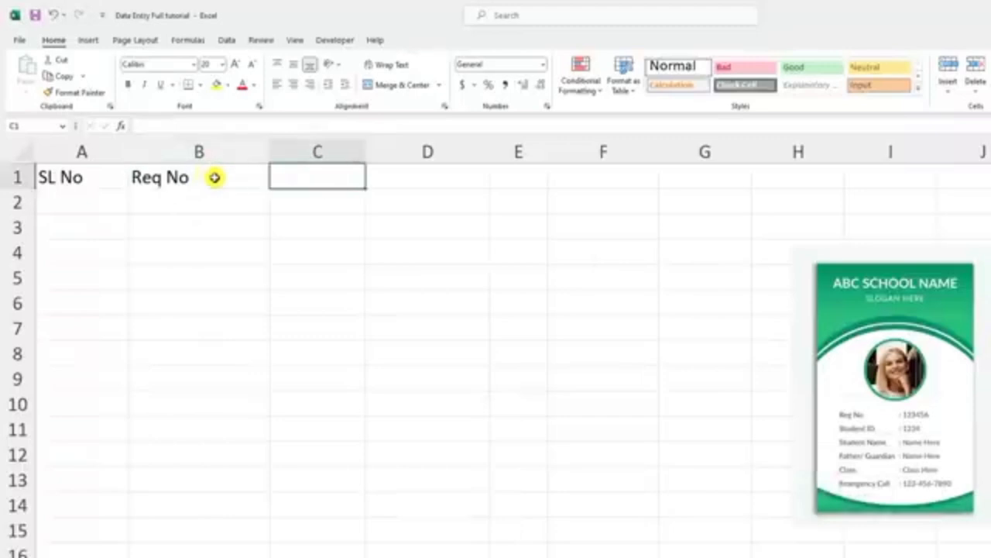
# Step: Enter the header Student ID in C1
pyautogui.write('Student ID')
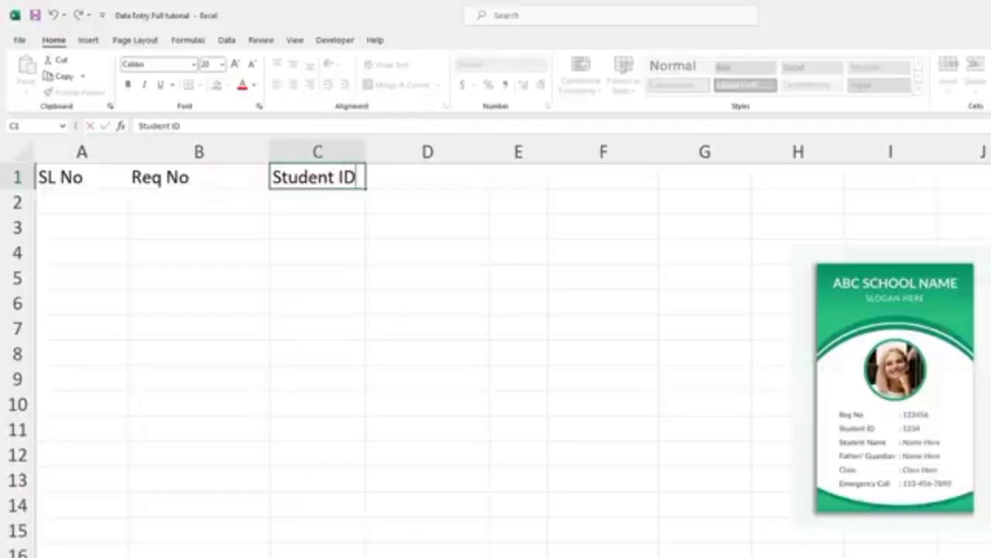
pyautogui.click(658, 556)
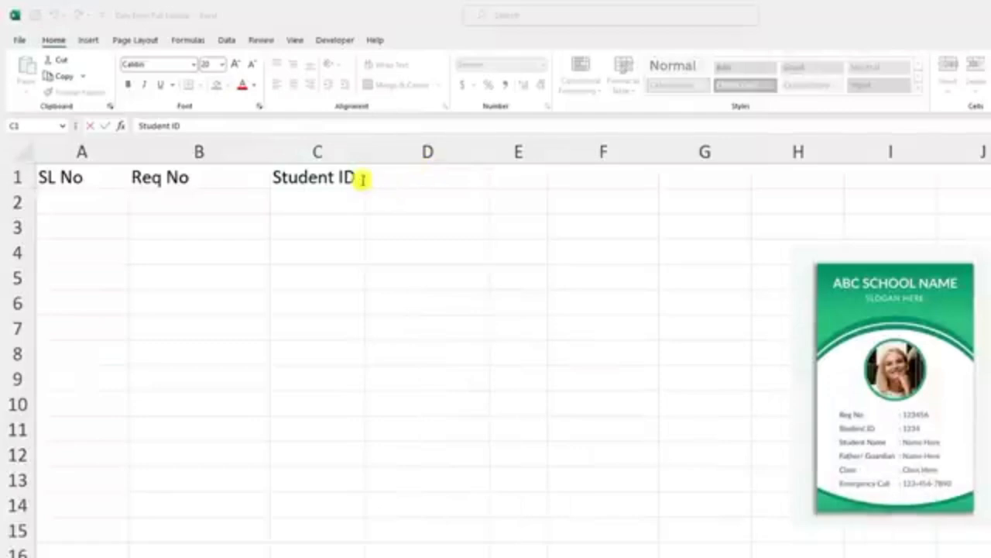
pyautogui.press('Tab')
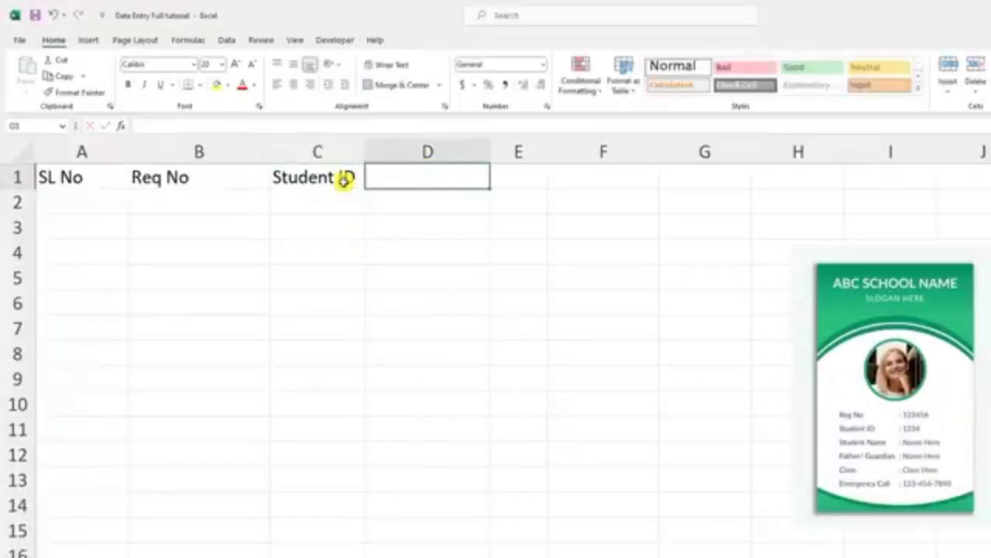
pyautogui.click(313, 177)
# Step: Enter the header Student Name in D1
pyautogui.click(433, 178)
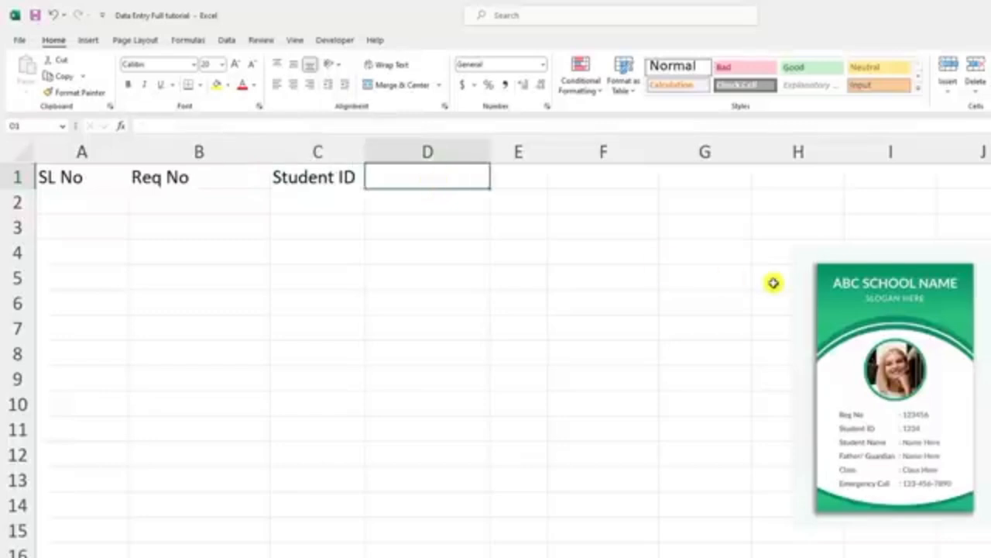
pyautogui.write('Stu')
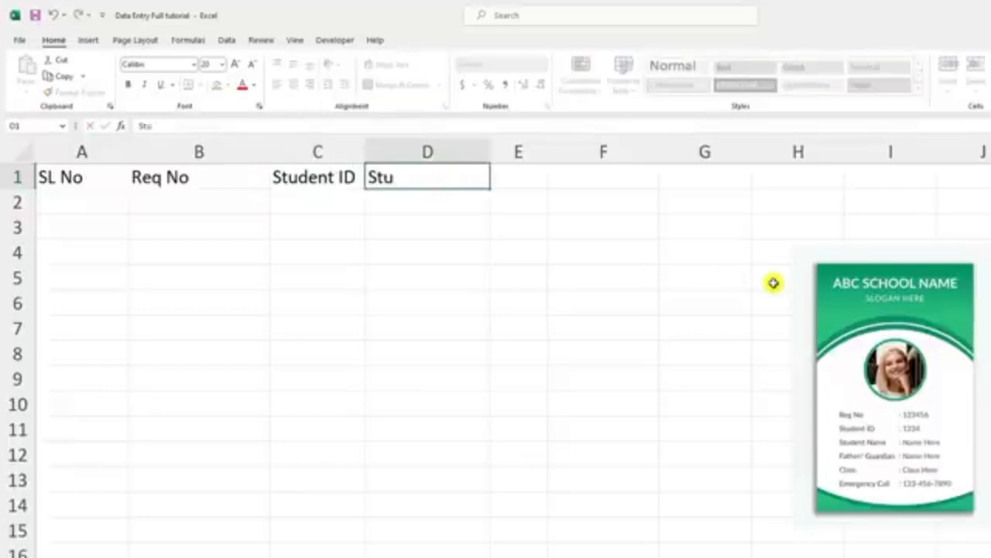
pyautogui.write('dent Name')
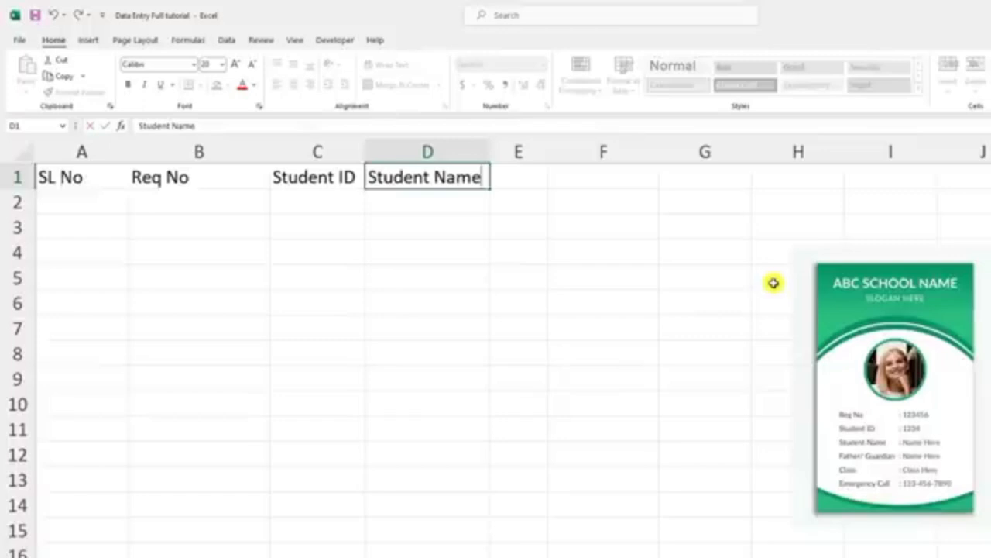
pyautogui.click(512, 199)
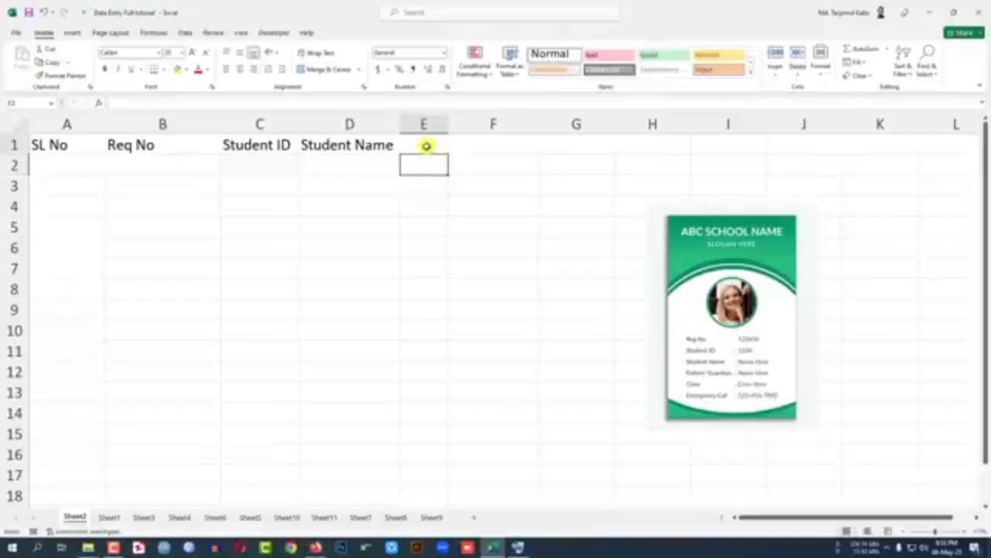
# Step: Enter the headers Father Name in E1, Class in F1 and Emergency Call in G1
pyautogui.click(426, 146)
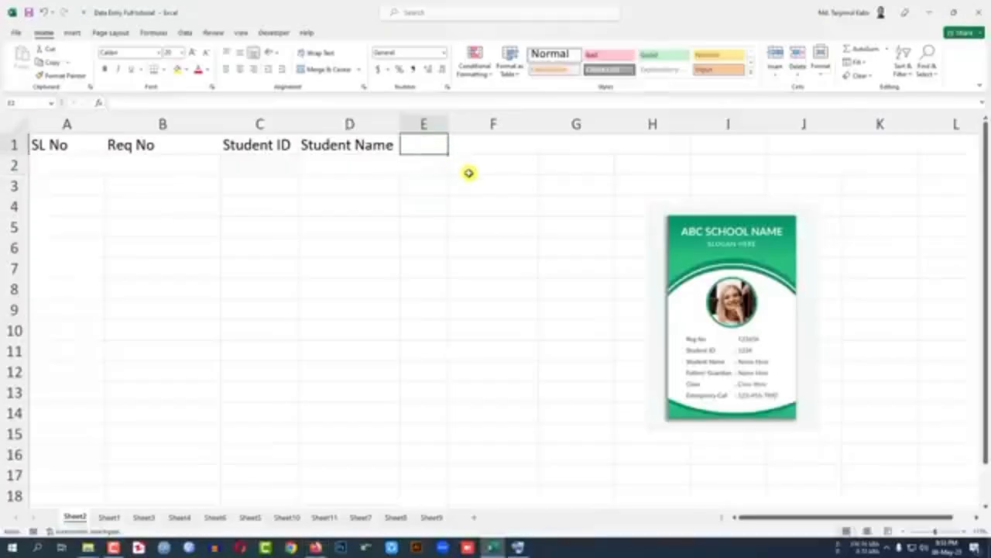
pyautogui.write('Father Name')
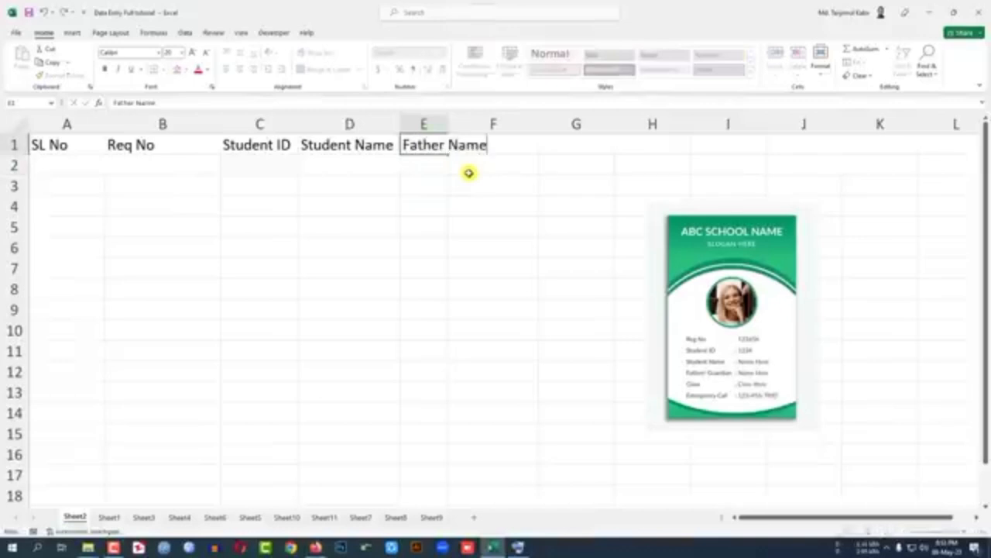
pyautogui.press('Tab')
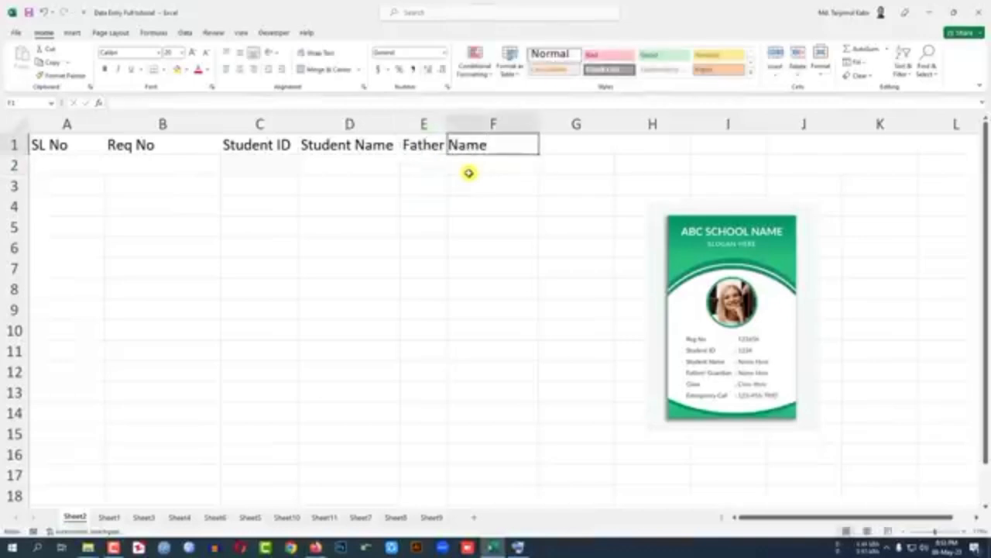
pyautogui.write('Class')
pyautogui.press('Tab')
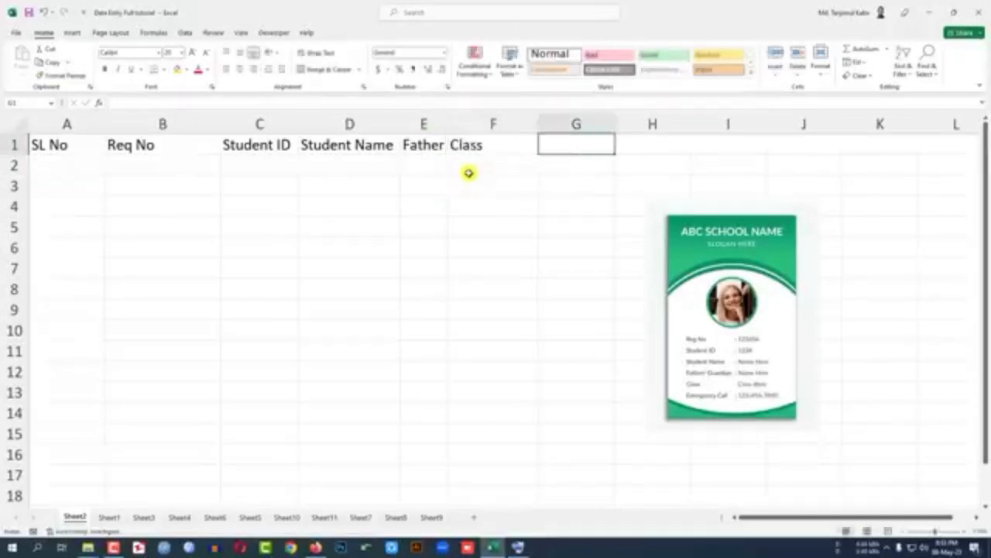
pyautogui.write('Emergency Call')
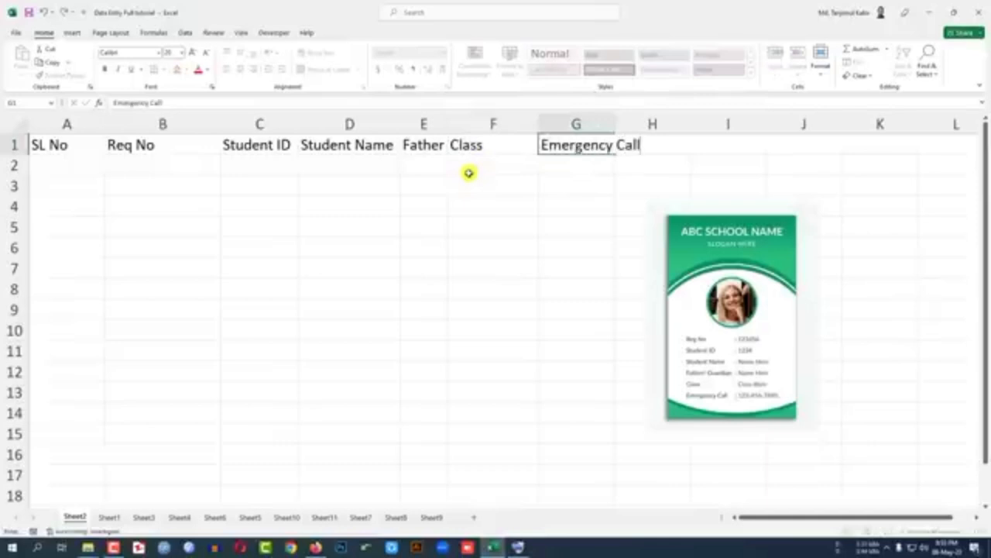
pyautogui.press('Return')
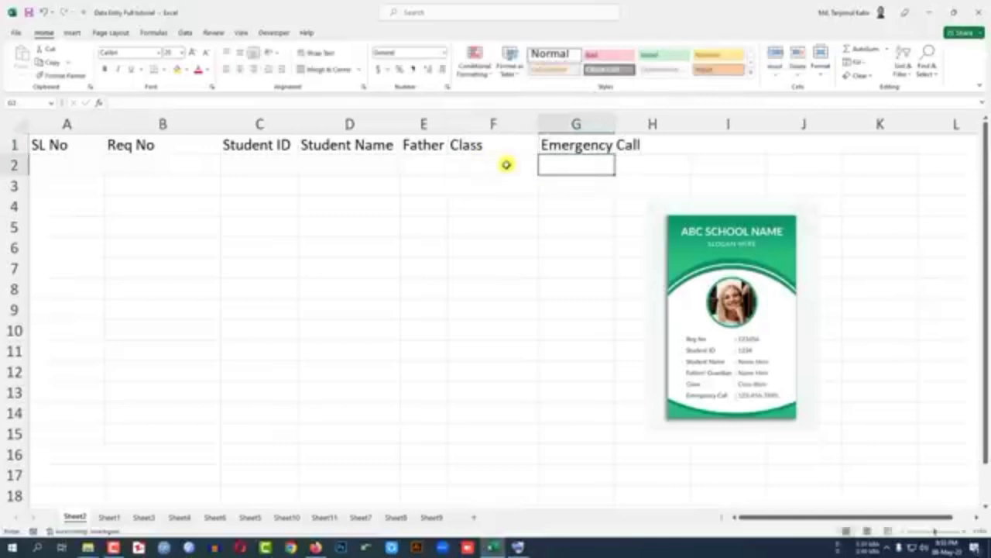
# Step: Narrow column B and fit column G's width to the Emergency Call header
pyautogui.click(430, 142)
pyautogui.click(482, 143)
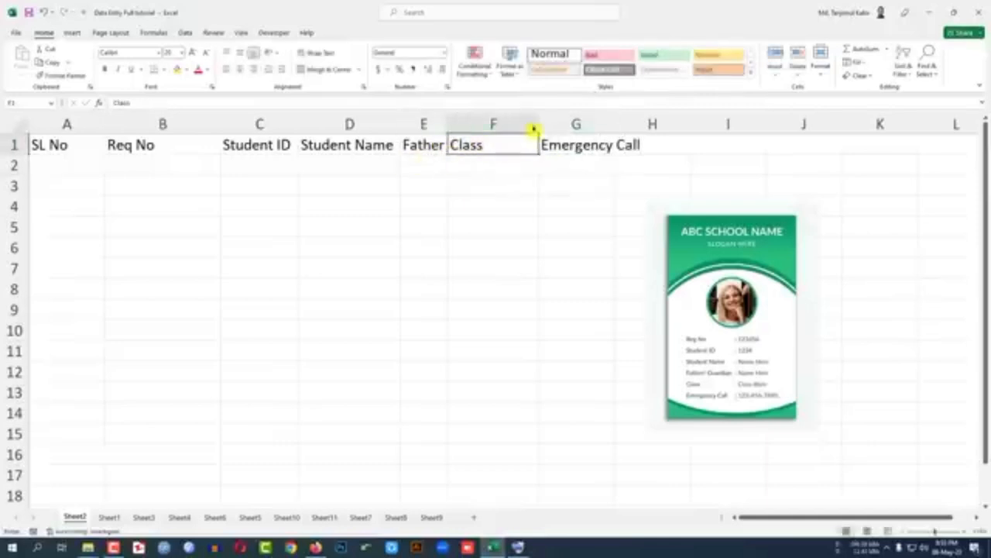
pyautogui.moveTo(221, 124); pyautogui.dragTo(184, 124)
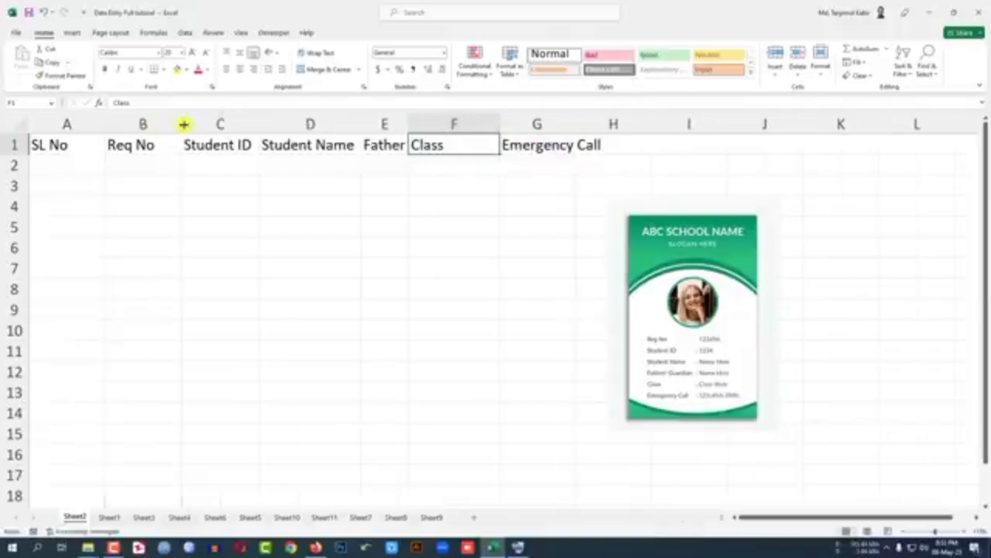
pyautogui.doubleClick(576, 124)
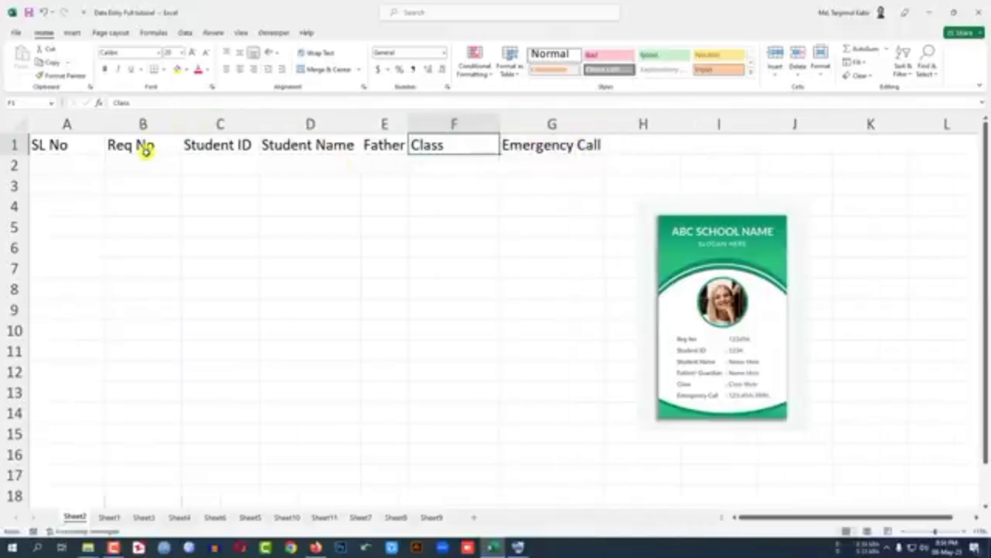
# Step: Correct the header in B1 to Reg No
pyautogui.click(159, 166)
pyautogui.click(167, 145)
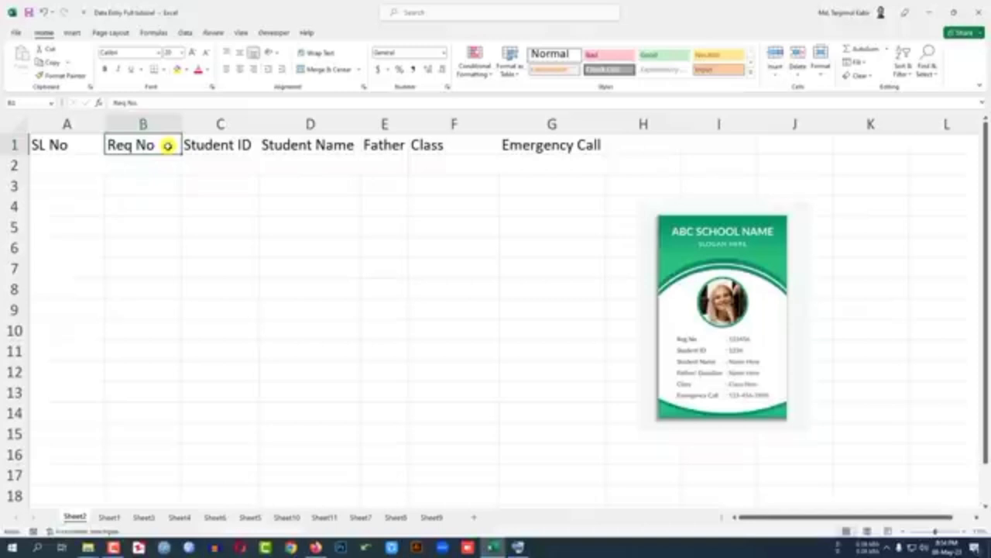
pyautogui.doubleClick(132, 147)
pyautogui.press('BackSpace')
pyautogui.write('g')
pyautogui.click(147, 167)
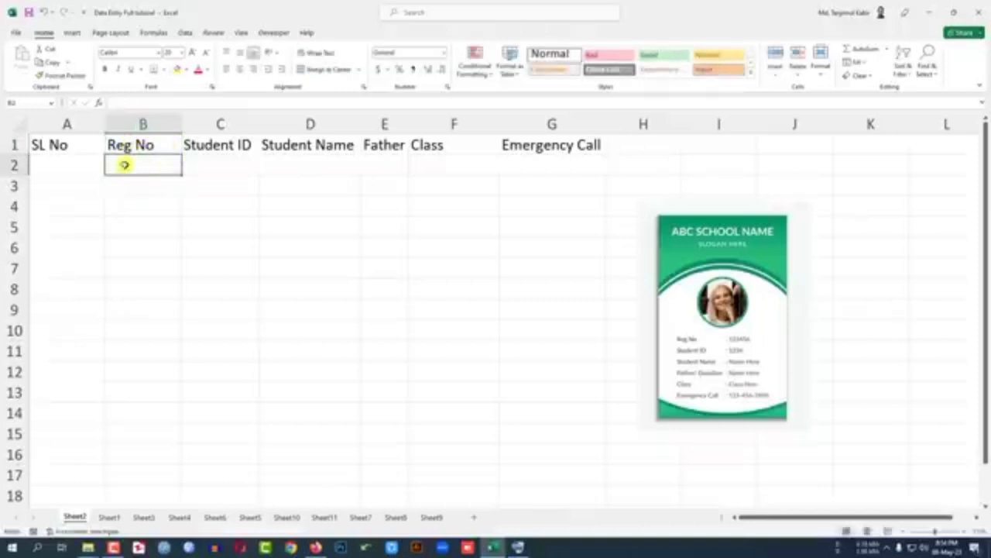
# Step: Fill A2:C2 of the first record with serial number 1, the registration number and the student ID
pyautogui.click(66, 164)
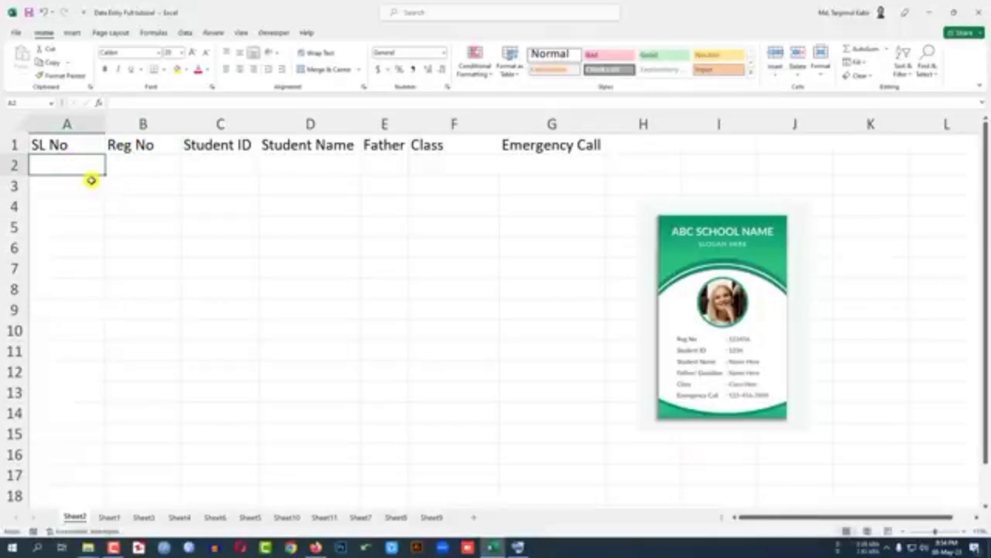
pyautogui.write('1')
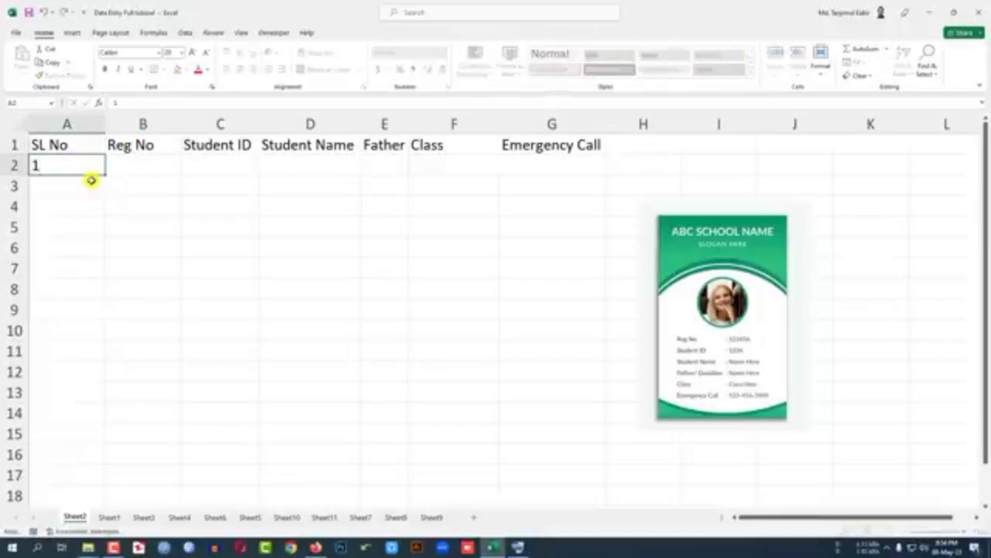
pyautogui.press('Tab')
pyautogui.write('20')
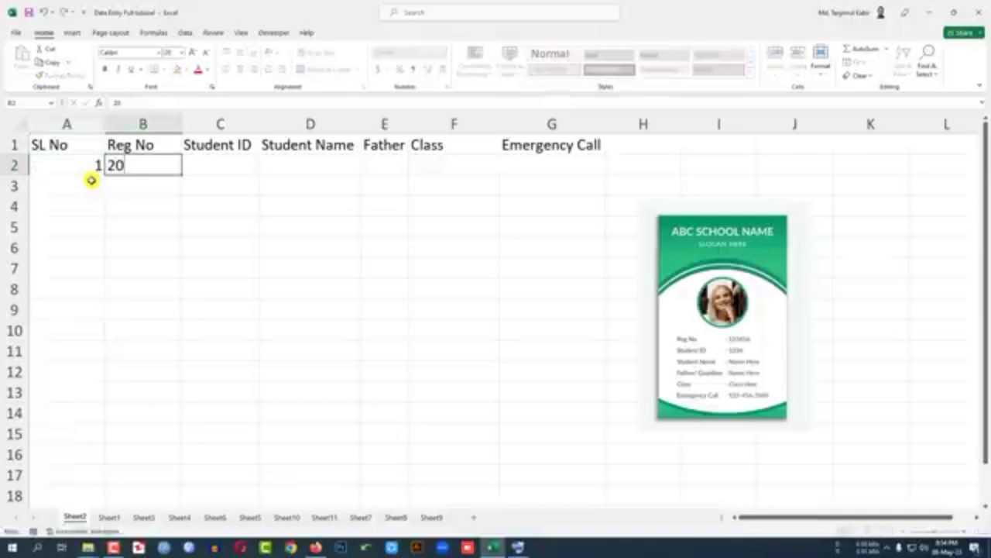
pyautogui.press('Tab')
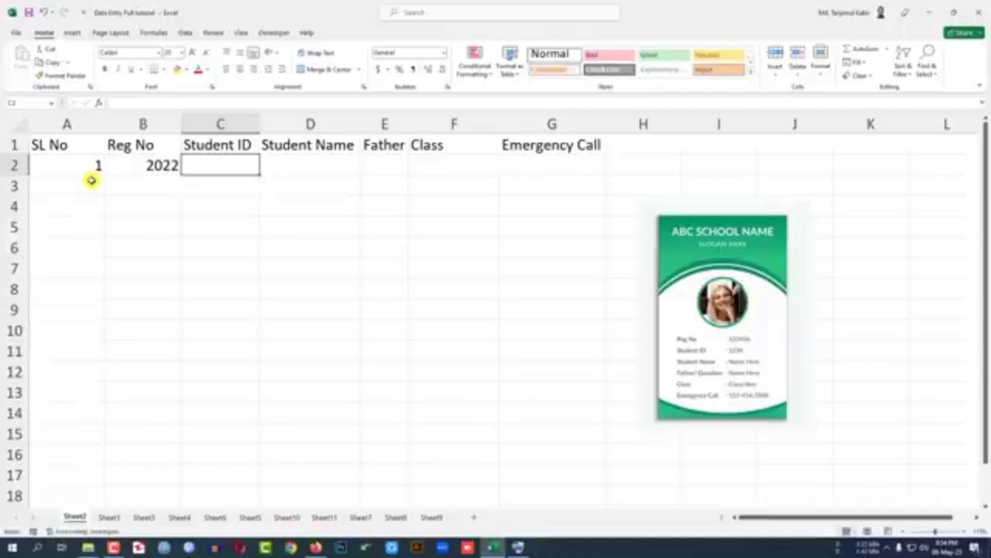
pyautogui.write('1234')
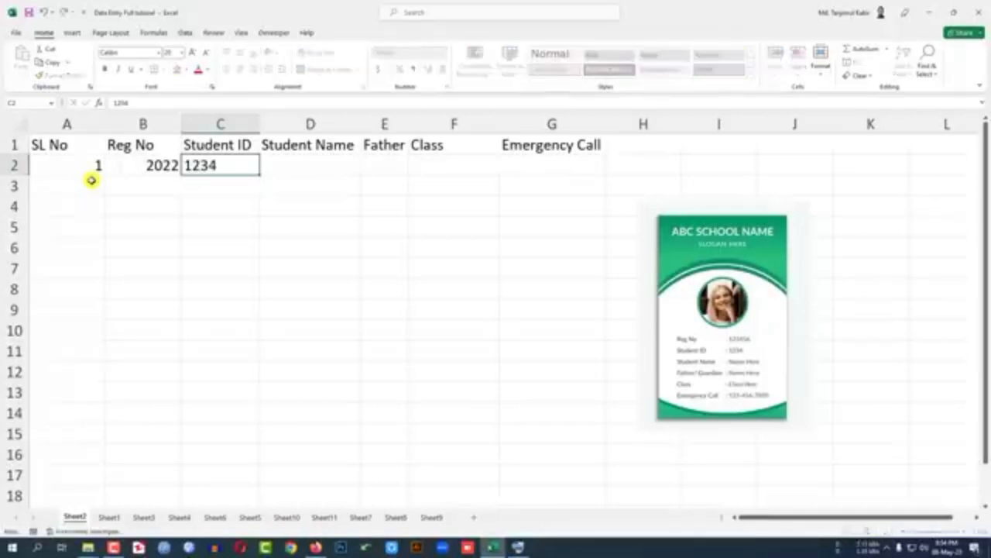
pyautogui.press('Tab')
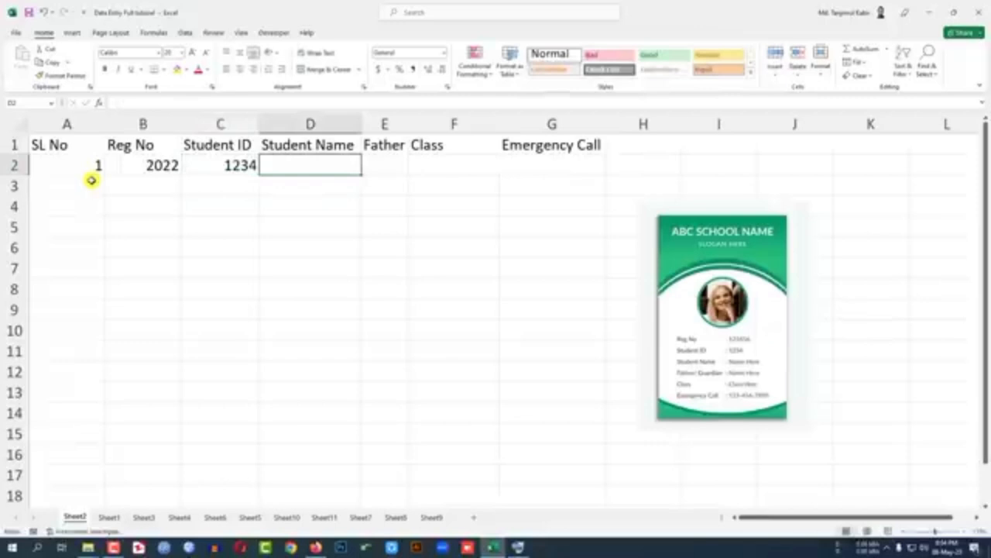
# Step: Enter the student's name in D2 and the father's name in E2
pyautogui.write('alex')
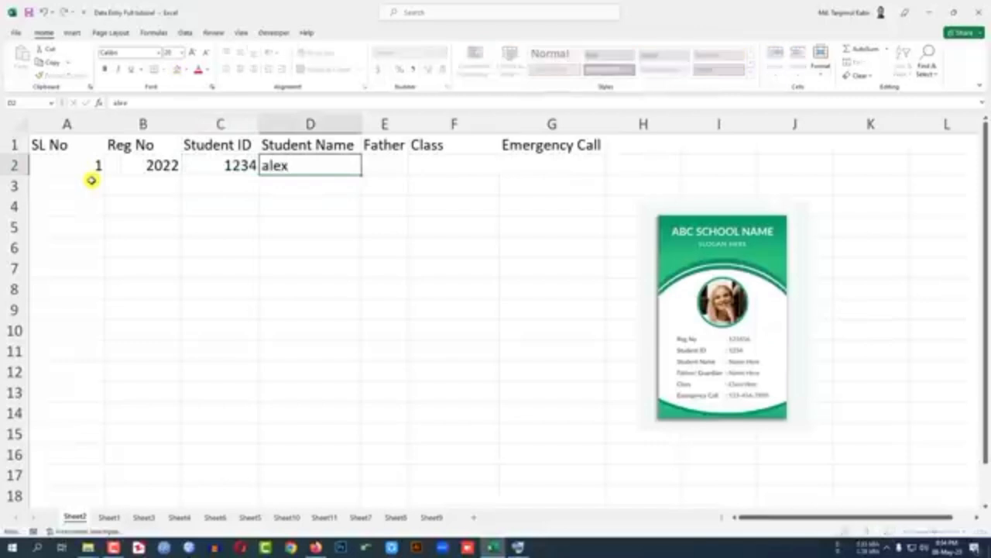
pyautogui.press('Tab')
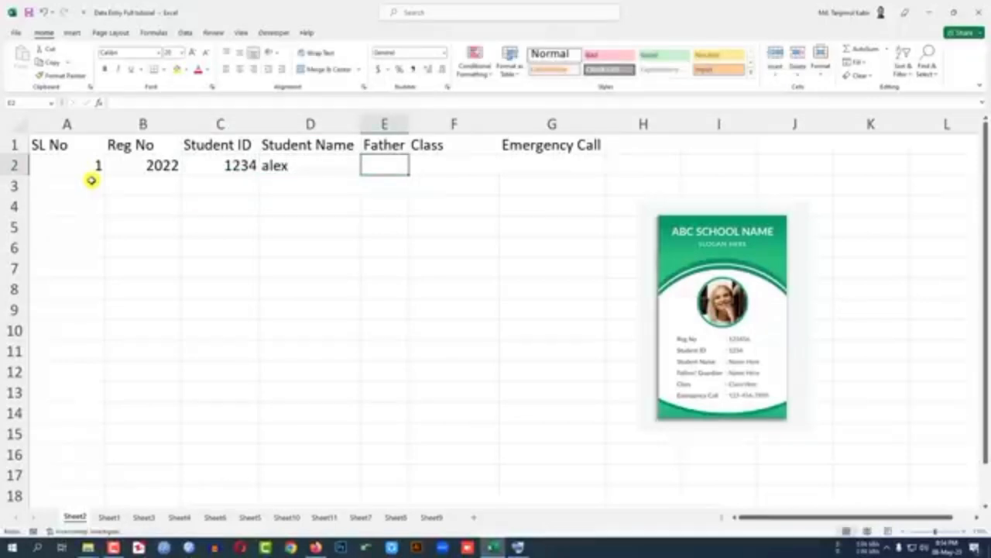
pyautogui.write('John')
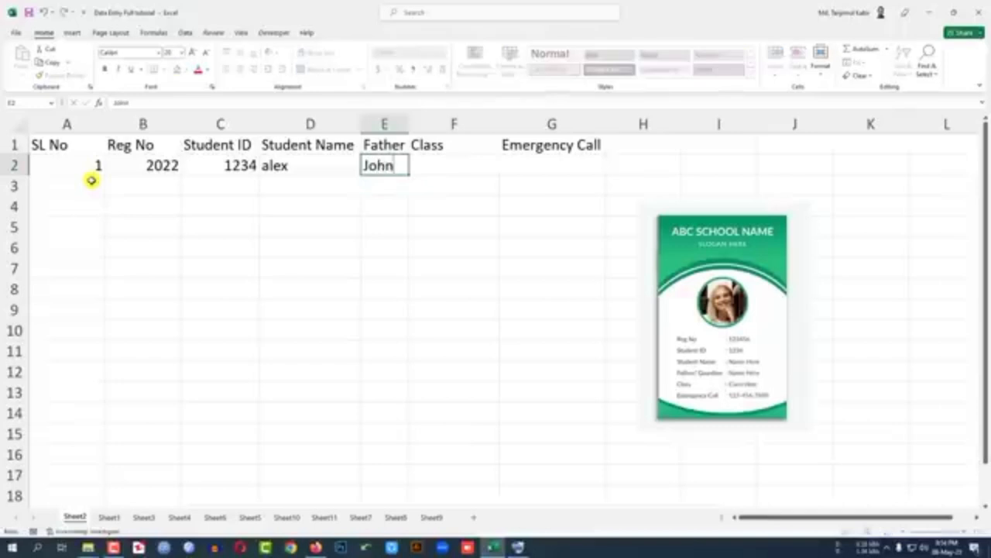
pyautogui.press('Tab')
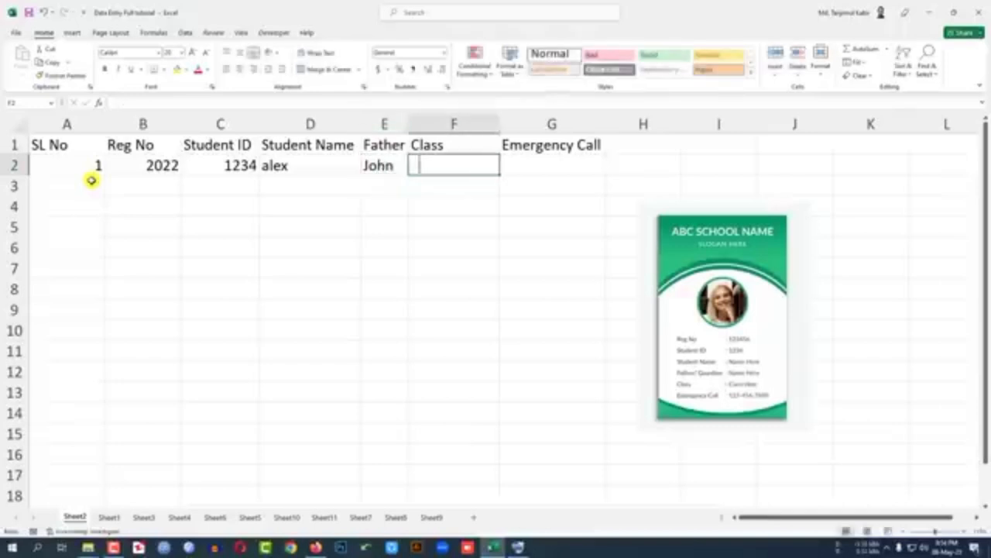
# Step: Enter class 9 in F2 and the emergency phone number in G2
pyautogui.write('9')
pyautogui.press('Tab')
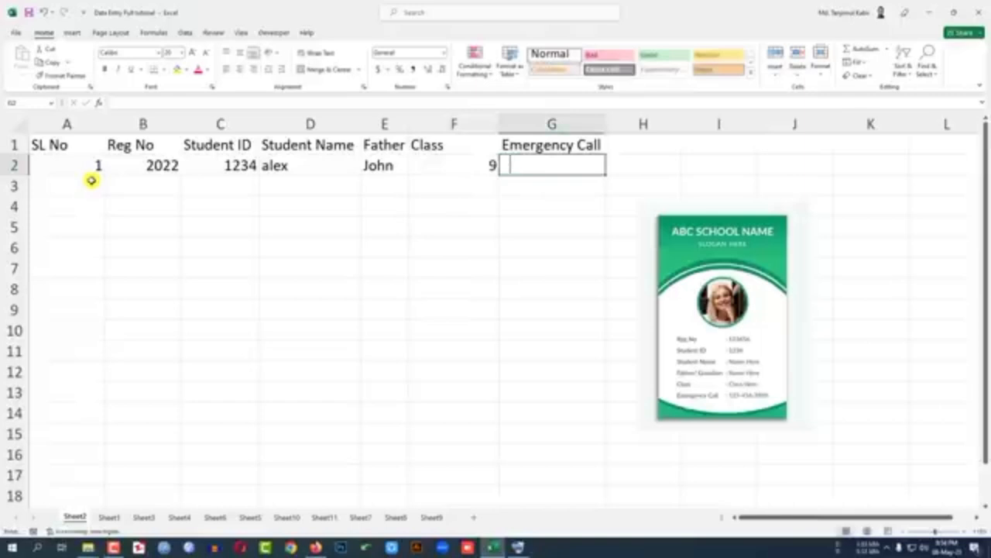
pyautogui.write('99999999999999')
pyautogui.press('Return')
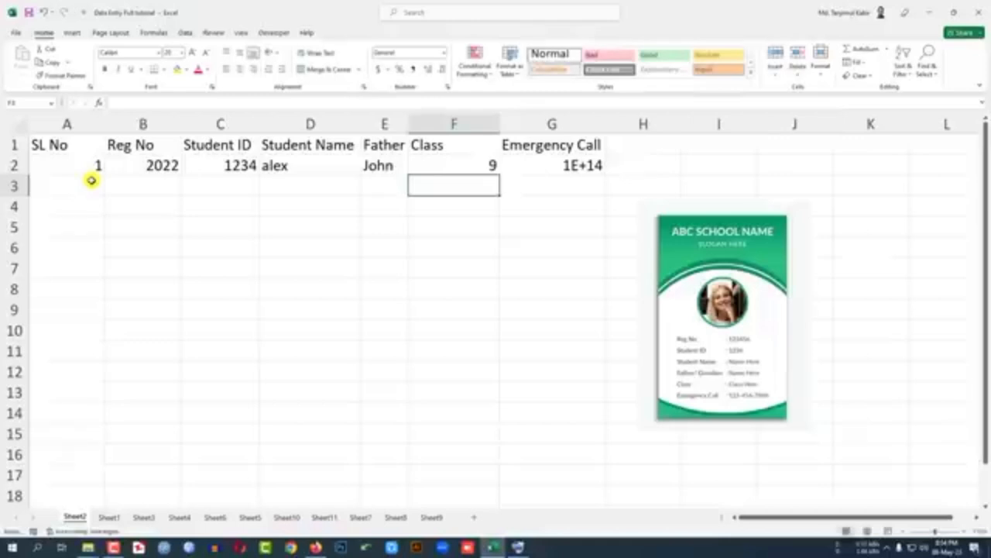
# Step: Format the whole Emergency Call column as Number with 0 decimal places
pyautogui.click(570, 166)
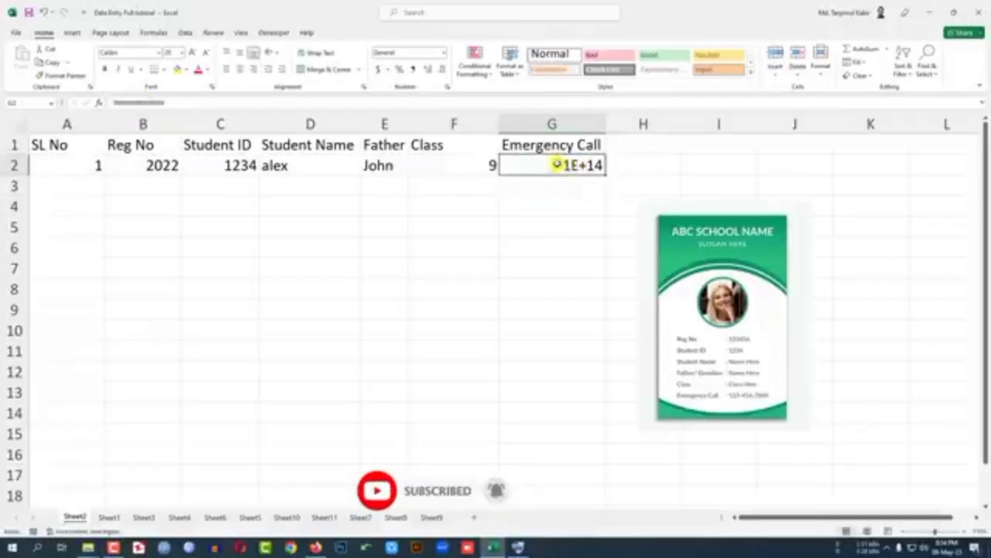
pyautogui.click(576, 222)
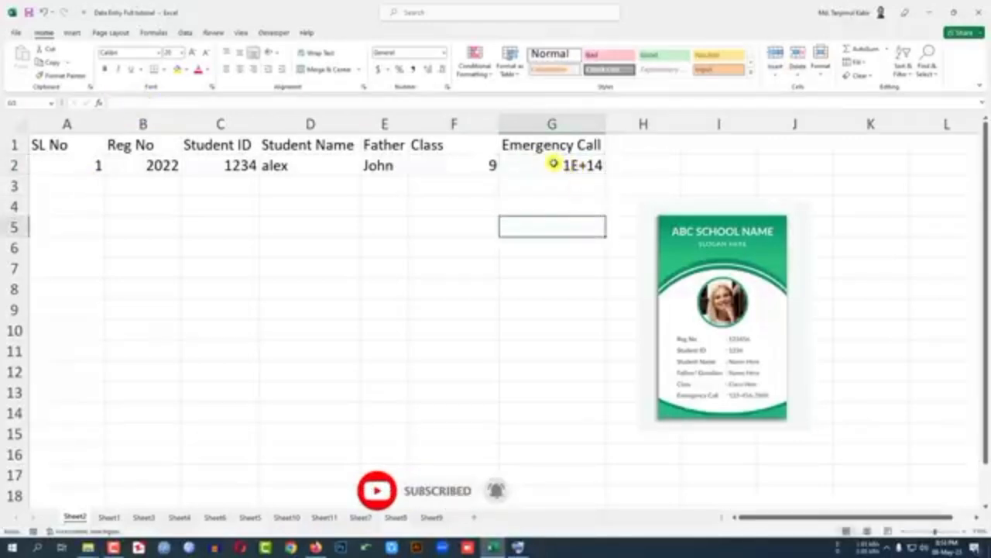
pyautogui.click(555, 121)
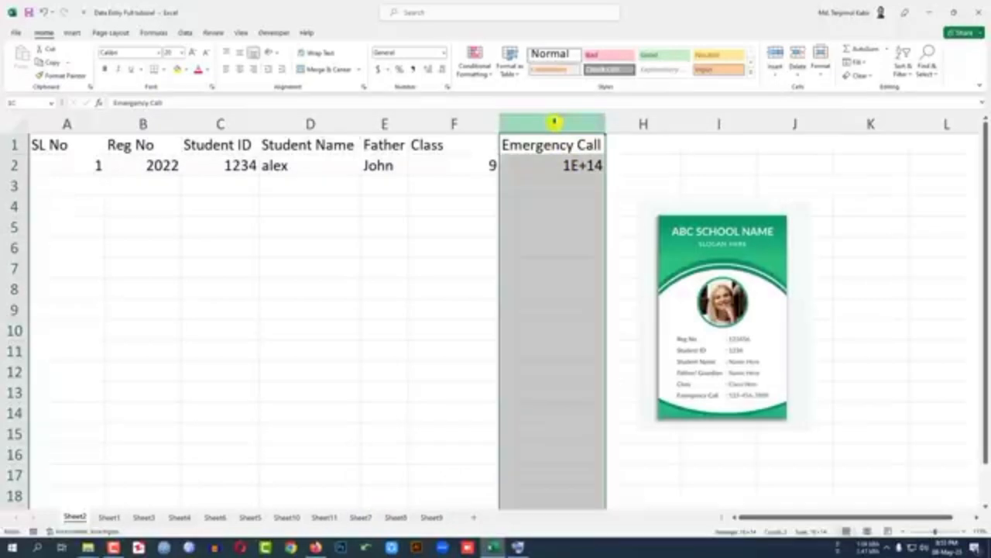
pyautogui.rightClick(555, 123)
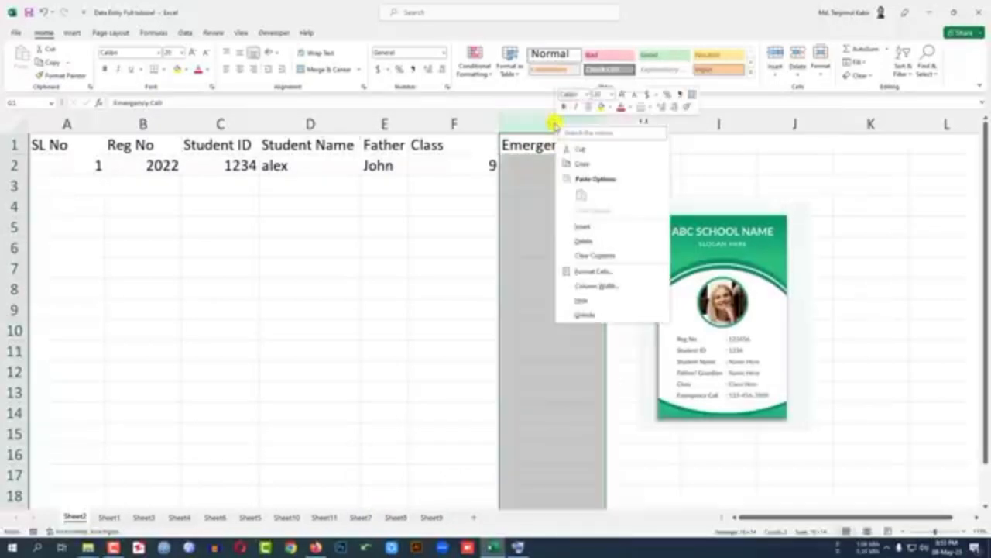
pyautogui.click(592, 271)
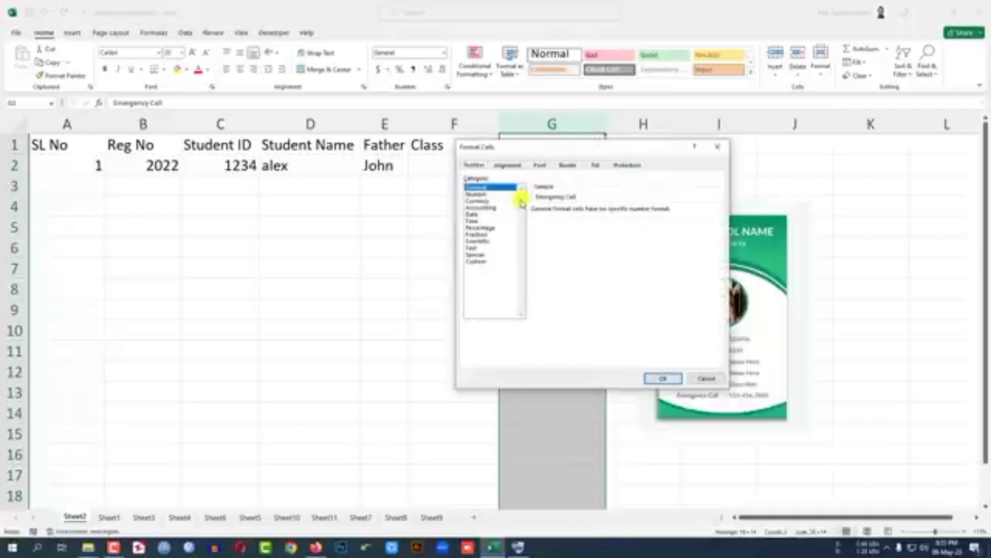
pyautogui.click(476, 261)
pyautogui.click(481, 194)
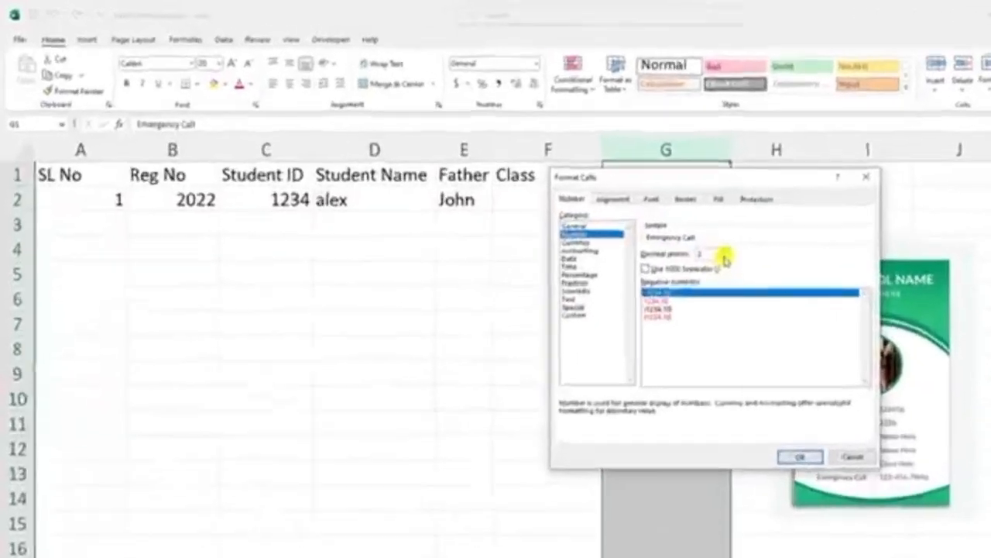
pyautogui.click(725, 257)
pyautogui.click(725, 257)
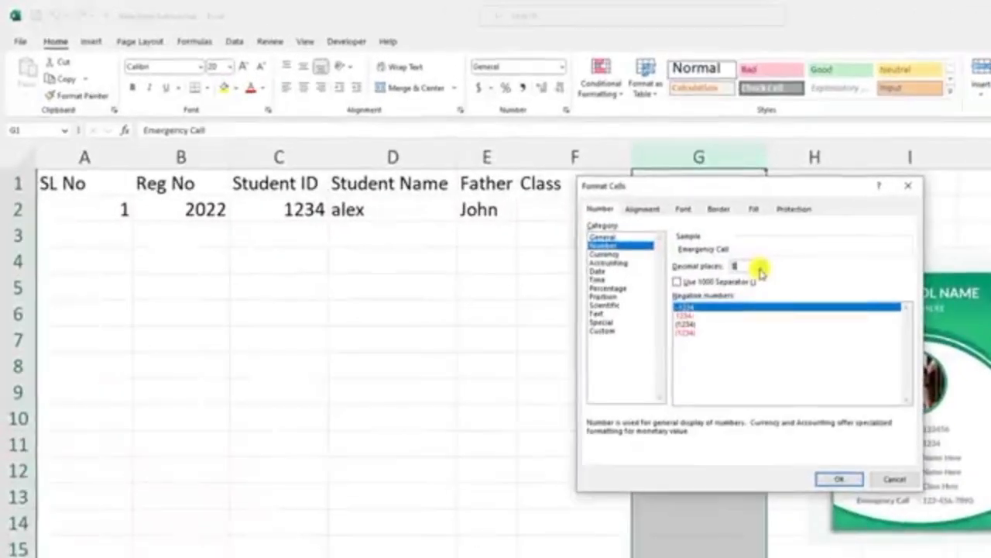
pyautogui.click(840, 478)
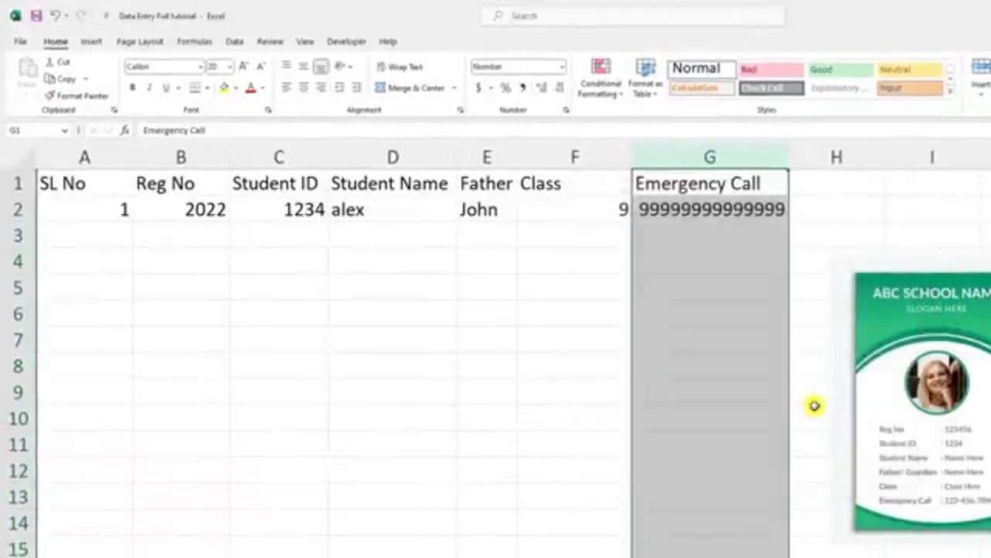
# Step: Enter another emergency phone number in G3 and select that cell again
pyautogui.click(701, 209)
pyautogui.click(717, 233)
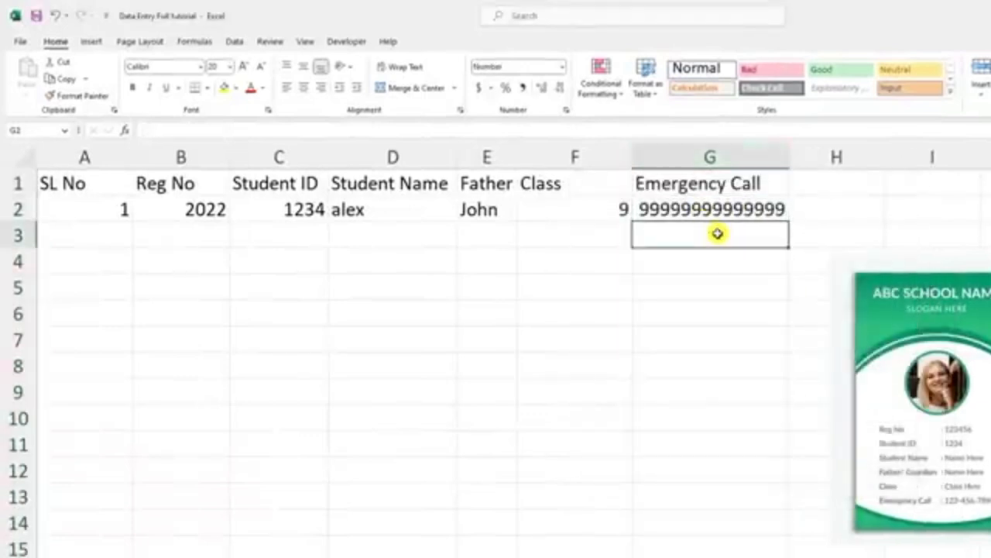
pyautogui.write('66666666')
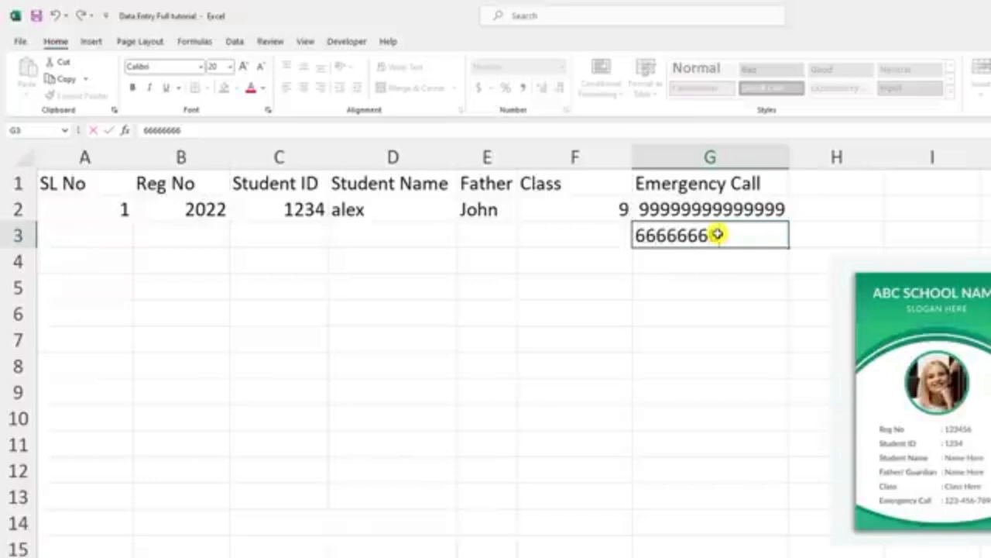
pyautogui.write('666666')
pyautogui.press('Return')
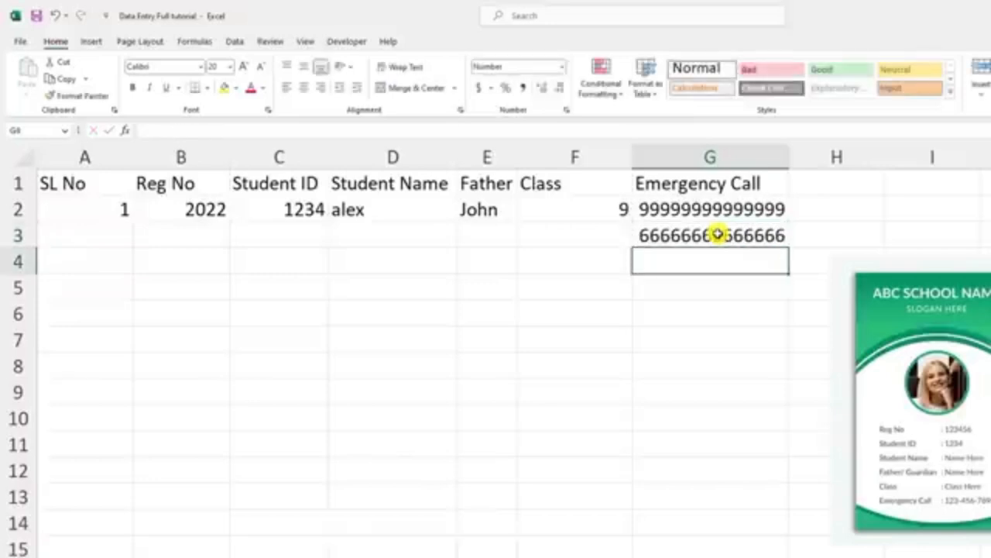
pyautogui.click(717, 234)
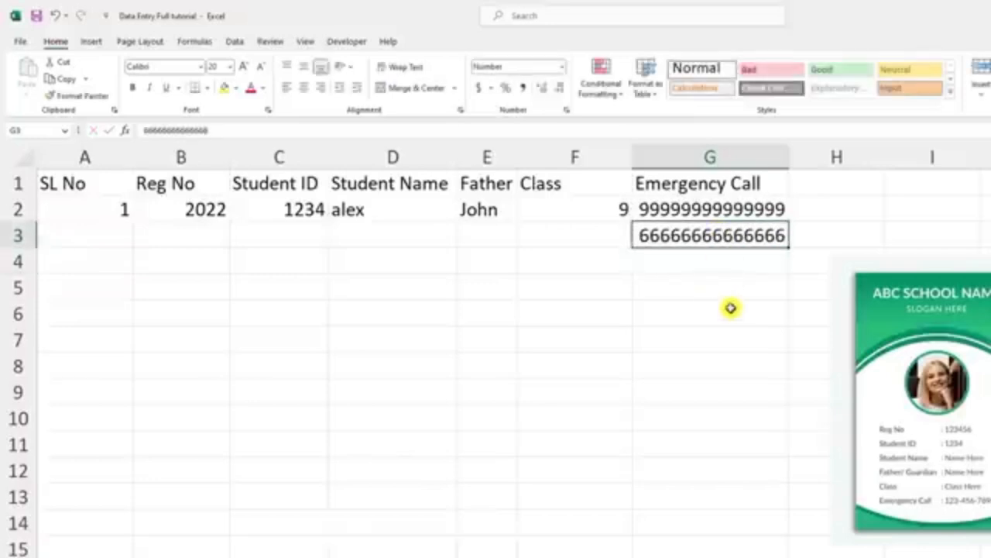
# Step: Enter serial number 2 in A3, a registration number in B3 and a student ID in C3
pyautogui.click(697, 260)
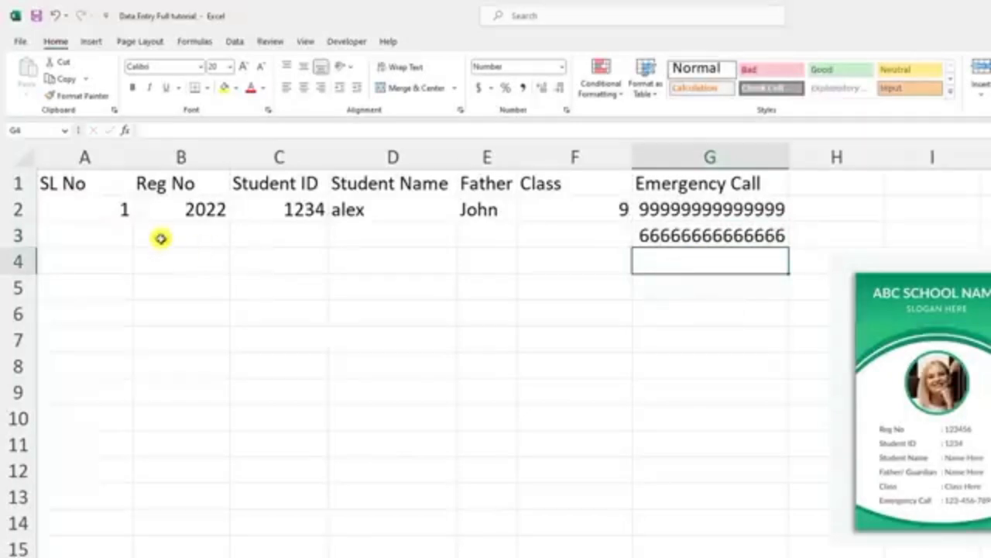
pyautogui.click(116, 234)
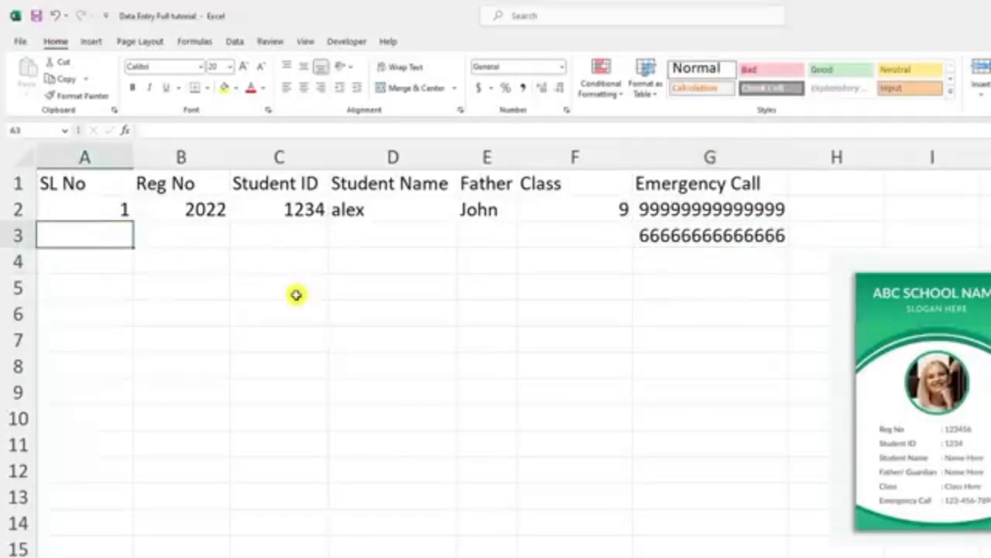
pyautogui.write('2')
pyautogui.click(206, 242)
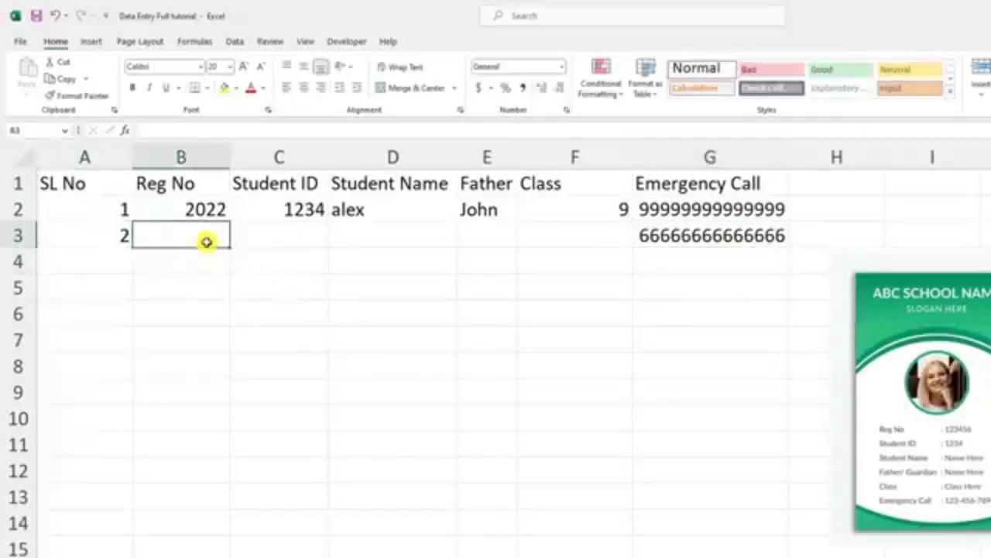
pyautogui.write('123')
pyautogui.click(277, 234)
pyautogui.write('44')
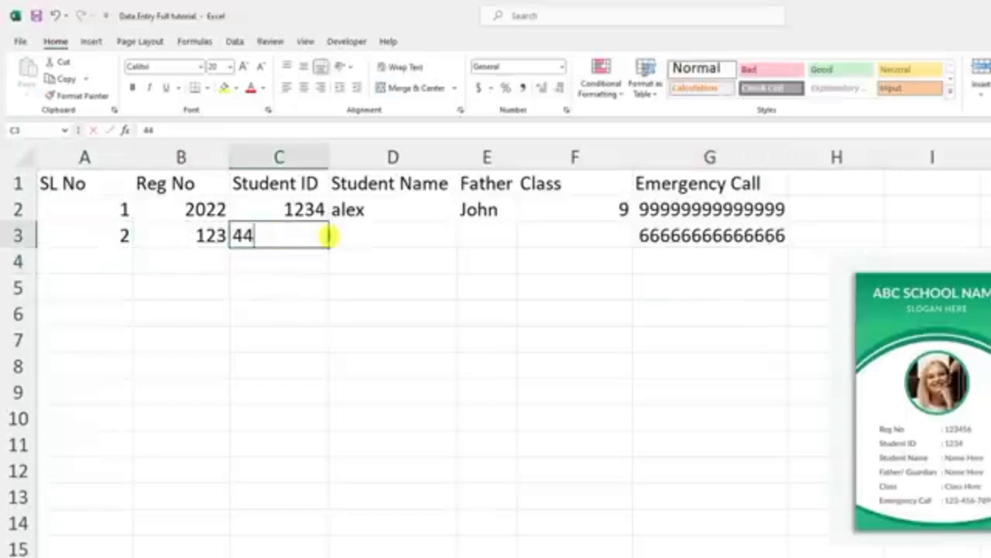
pyautogui.write('44')
# Step: Enter fff as the student name in D3 and the father's name in E3, and class 6 in F3
pyautogui.click(356, 234)
pyautogui.write('fff')
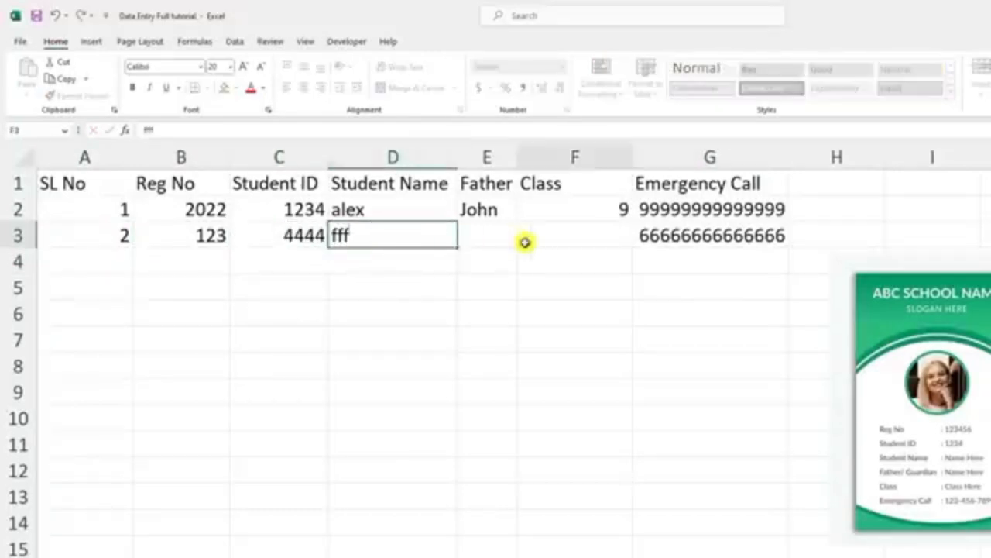
pyautogui.press('Tab')
pyautogui.write('fff')
pyautogui.click(605, 234)
pyautogui.write('6')
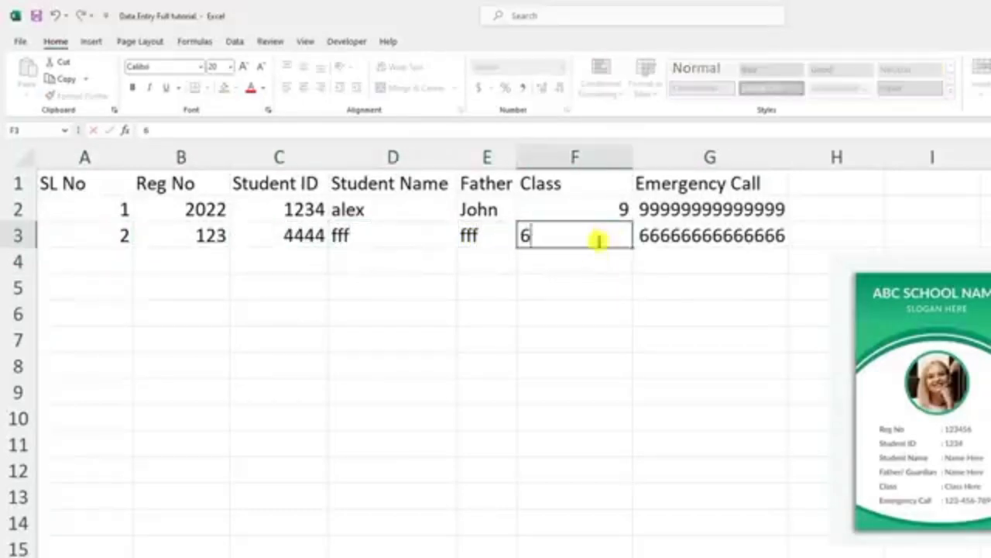
pyautogui.click(597, 255)
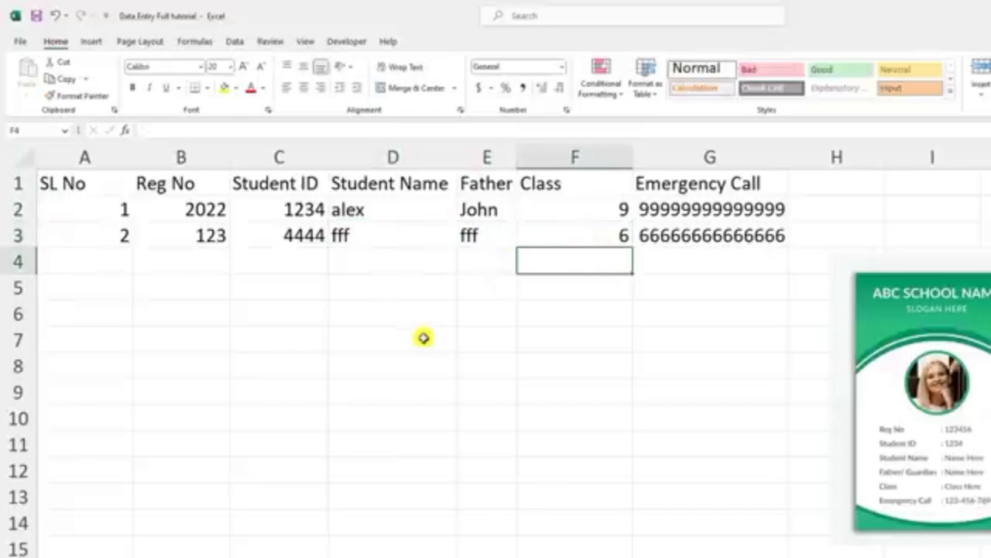
# Step: Extend the serial numbers 1 and 2 in column A down to row 101
pyautogui.click(120, 207)
pyautogui.click(127, 238)
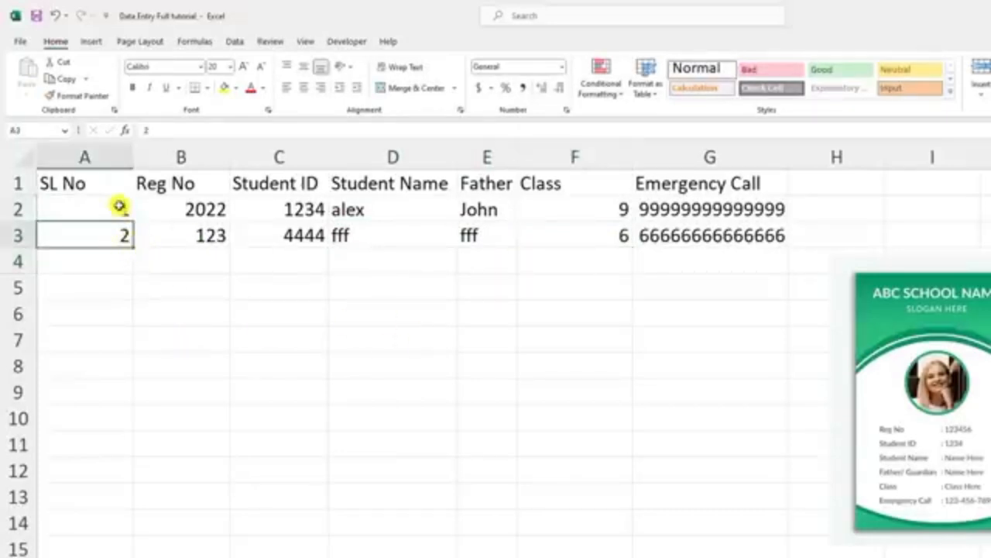
pyautogui.click(120, 257)
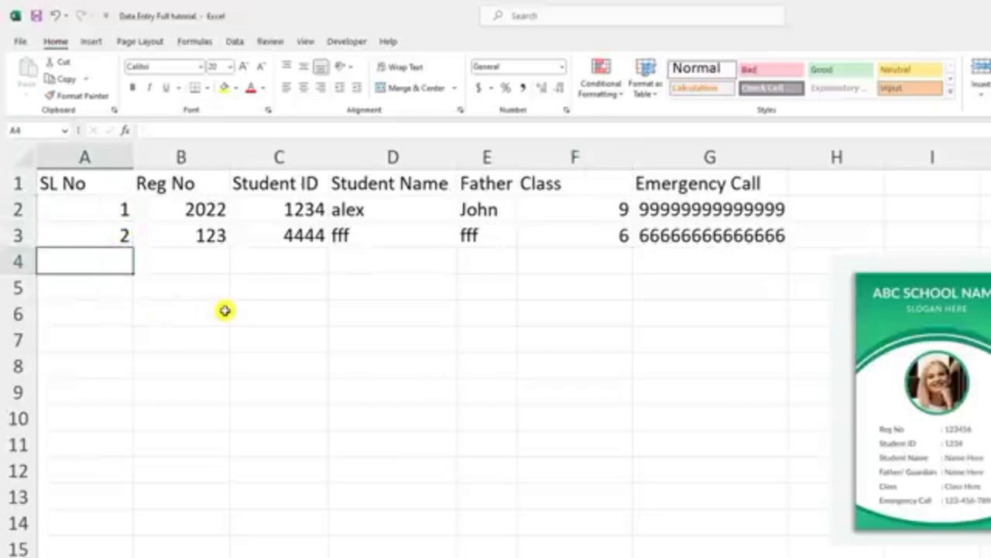
pyautogui.moveTo(121, 205); pyautogui.dragTo(113, 325)
pyautogui.click(112, 205)
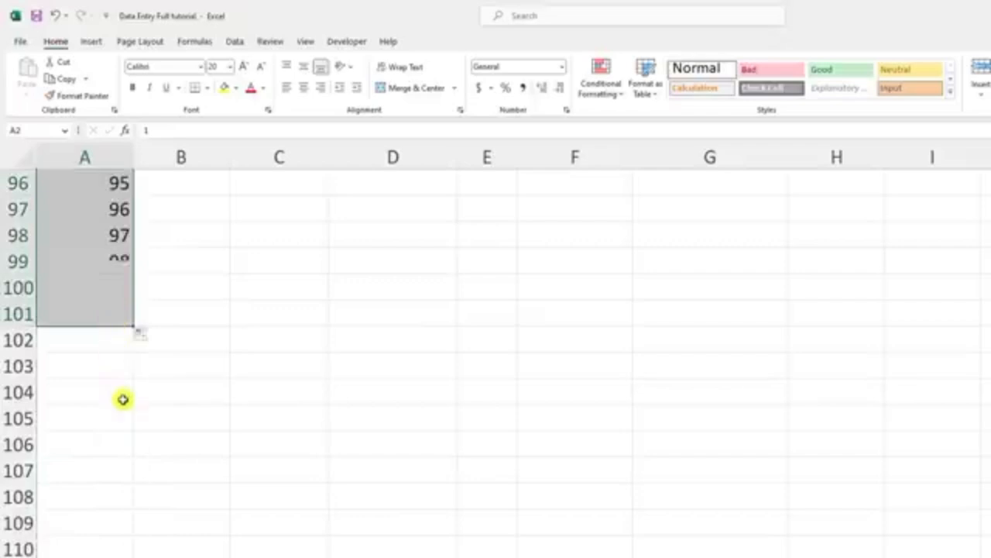
pyautogui.scroll(9, 122, 400)
pyautogui.scroll(20, 121, 396)
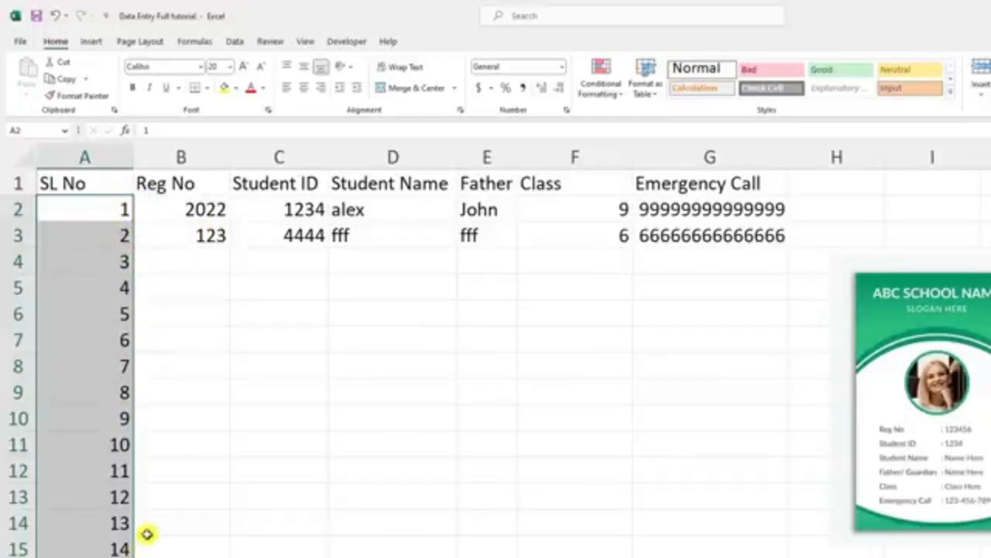
# Step: Remove the filled serial numbers from column A, keeping only the 1 in A2
pyautogui.press('Delete')
pyautogui.hotkey('ctrl', 'z')
pyautogui.hotkey('ctrl', 'z')
pyautogui.click(120, 239)
pyautogui.click(118, 212)
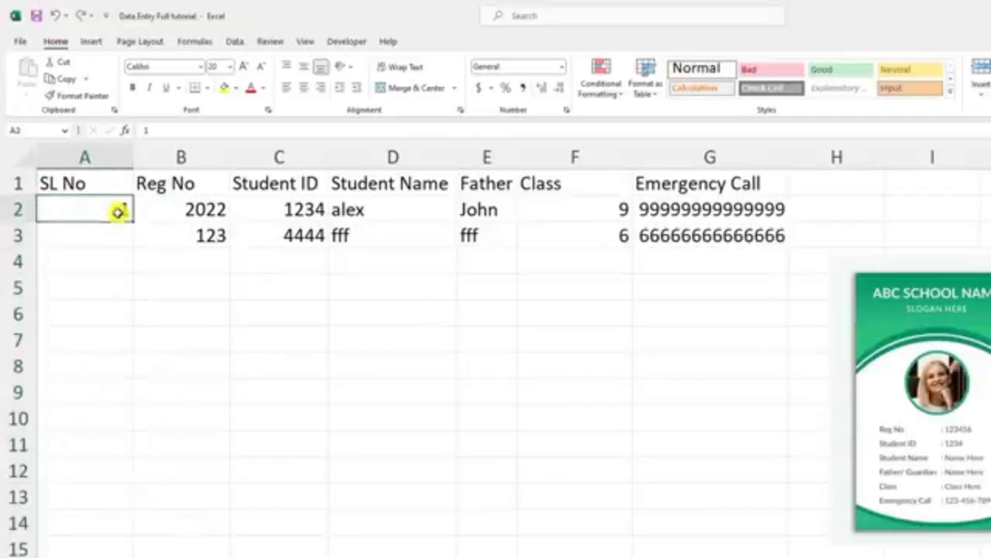
pyautogui.click(127, 236)
# Step: Fill a linear series down column A from the 1 in A2, with step value 1 and stop value 100
pyautogui.click(125, 214)
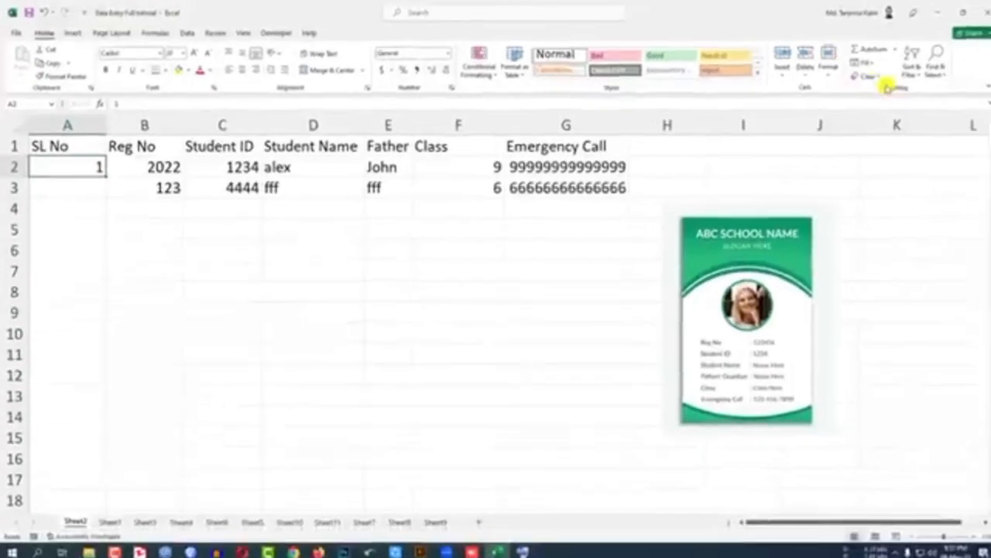
pyautogui.click(858, 62)
pyautogui.click(869, 154)
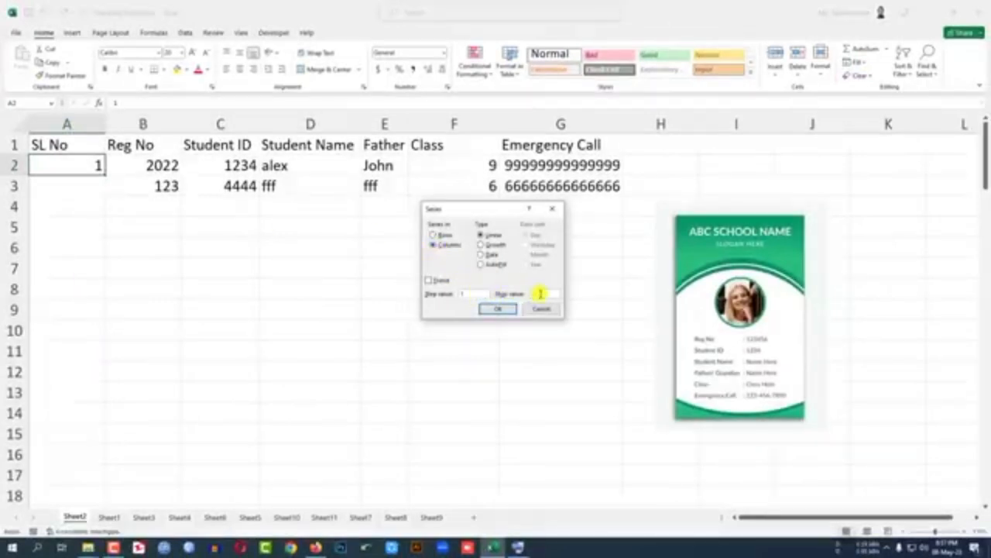
pyautogui.click(498, 308)
pyautogui.scroll(-13, 116, 305)
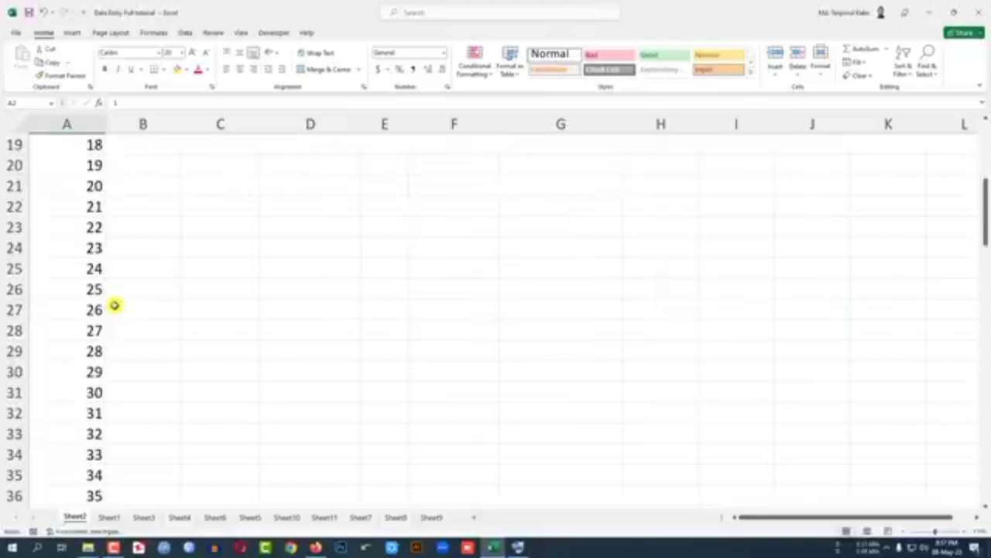
pyautogui.scroll(-17, 116, 306)
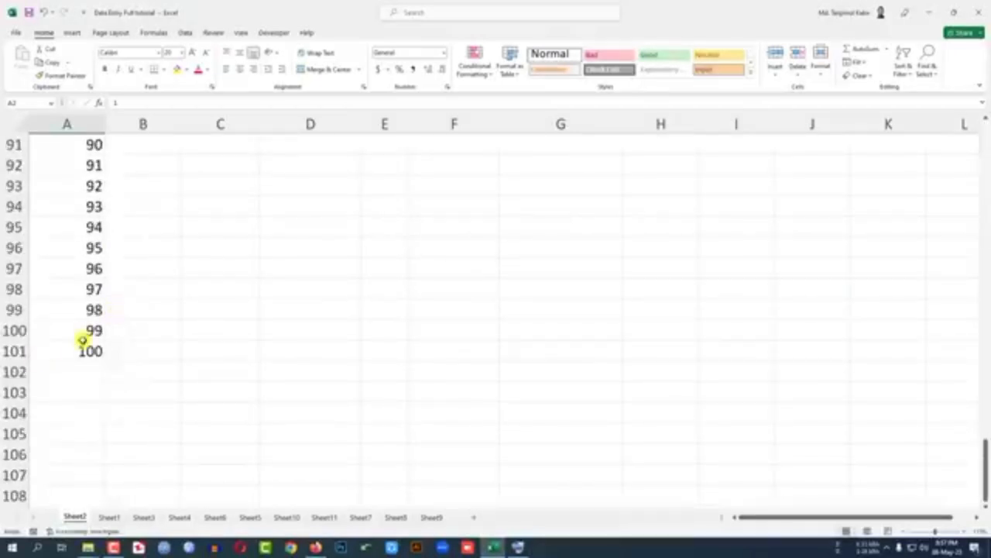
pyautogui.scroll(7, 80, 345)
pyautogui.scroll(20, 78, 351)
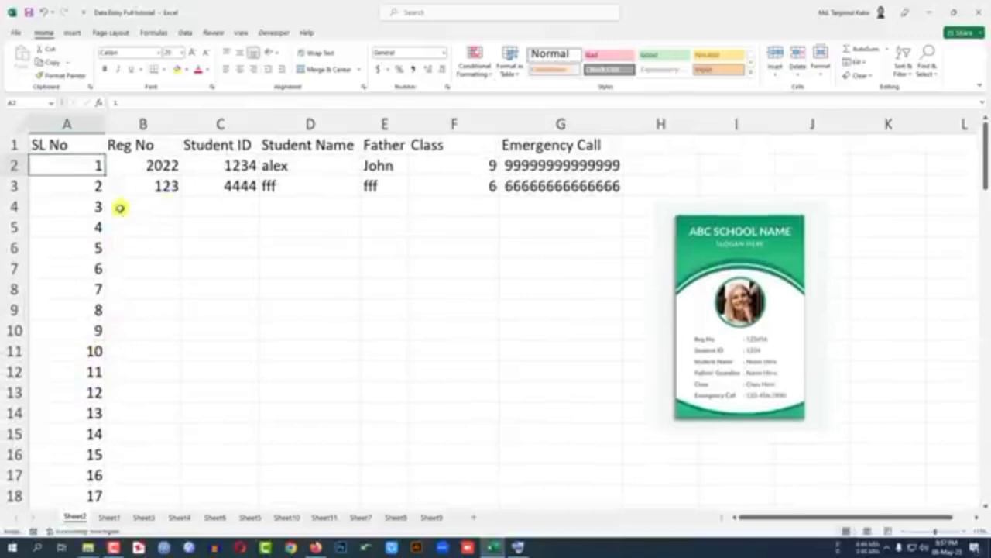
# Step: Enter a registration number in B4, a student ID in C4 and 1444 in D4
pyautogui.click(151, 204)
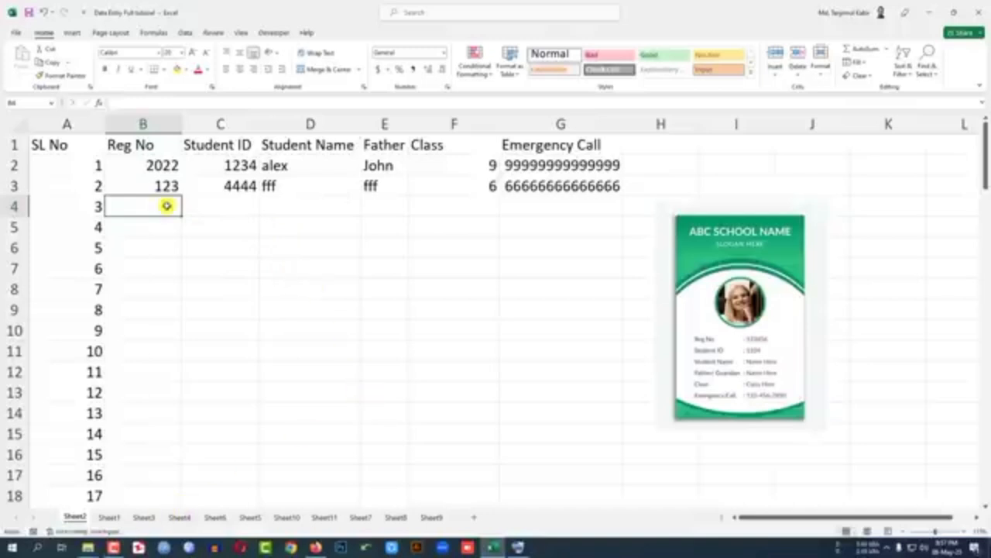
pyautogui.write('256')
pyautogui.click(230, 206)
pyautogui.write('222')
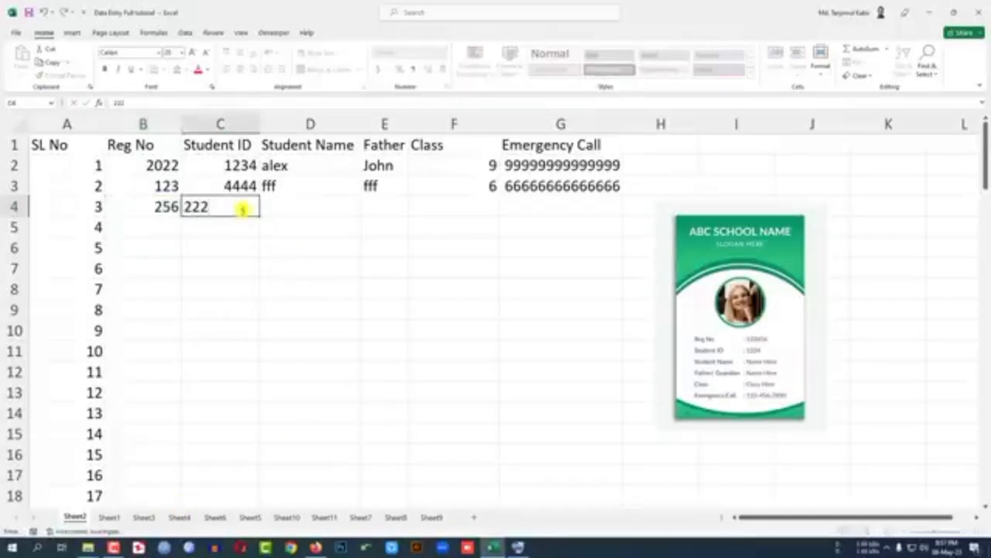
pyautogui.click(274, 210)
pyautogui.write('1444')
pyautogui.press('Return')
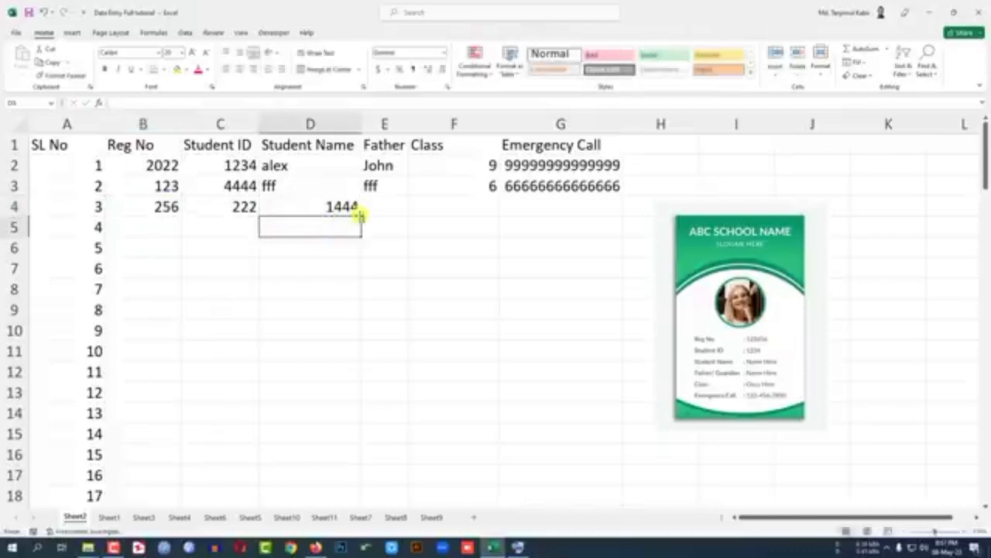
pyautogui.click(370, 208)
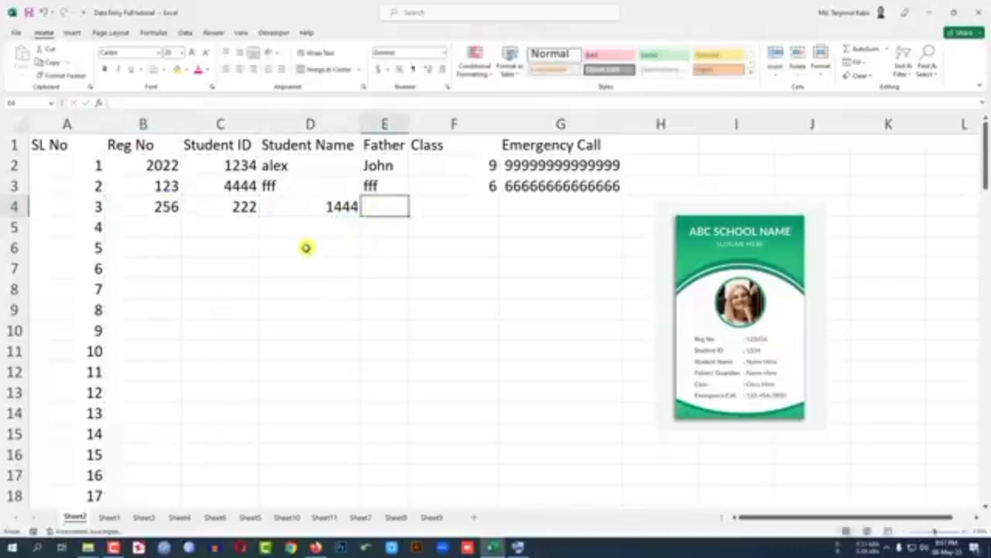
# Step: Clear all records below the header row, from A2 through G101
pyautogui.moveTo(91, 164); pyautogui.dragTo(588, 199)
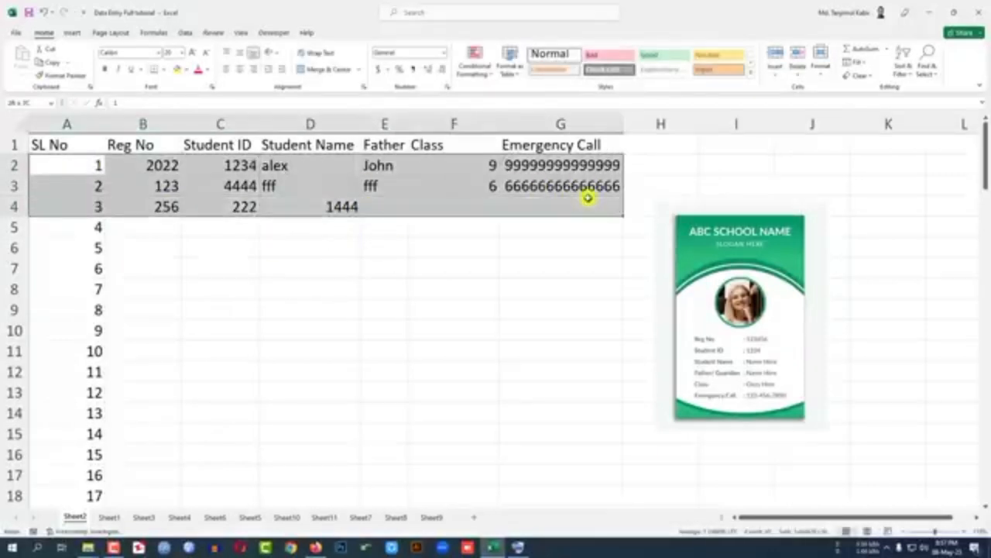
pyautogui.click(329, 248)
pyautogui.moveTo(85, 163); pyautogui.dragTo(578, 167)
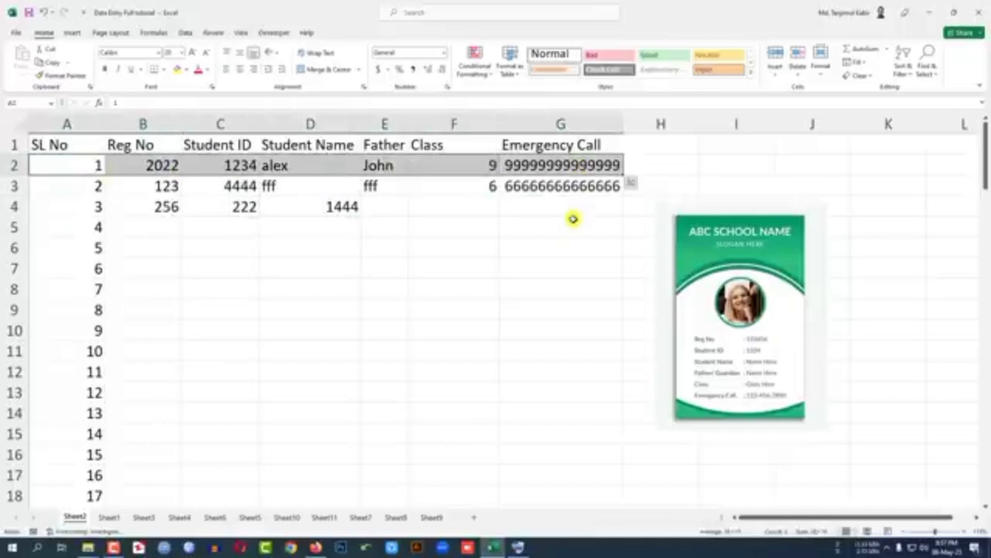
pyautogui.hotkey('ctrl', 'shift', 'Down')
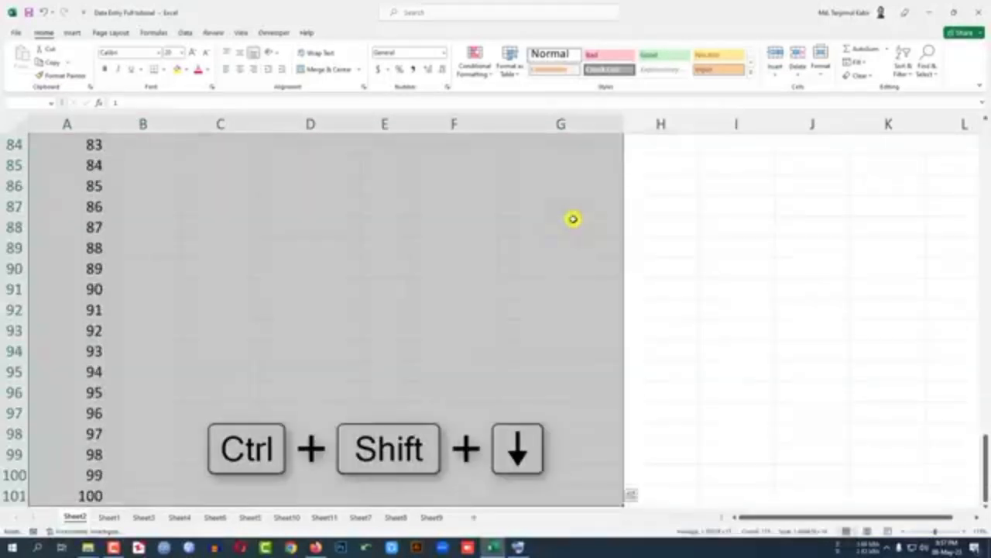
pyautogui.press('Delete')
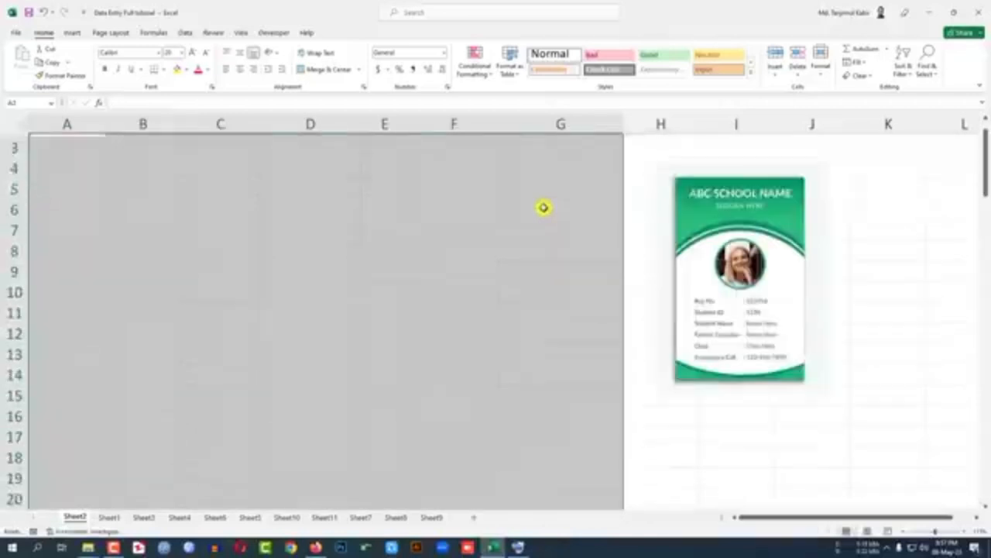
pyautogui.click(393, 203)
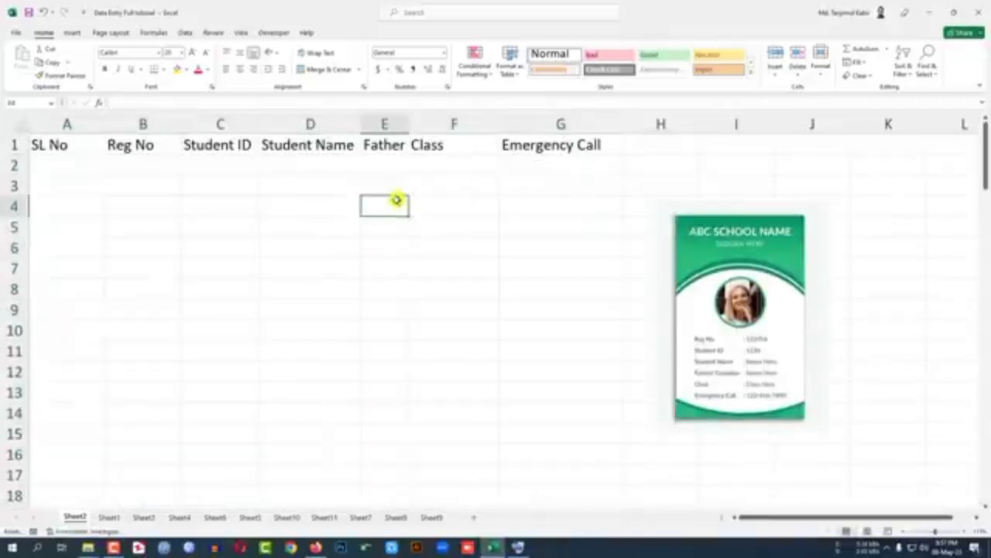
# Step: Apply all borders and a light green fill to the header cells A1:G1
pyautogui.moveTo(80, 146); pyautogui.dragTo(578, 146)
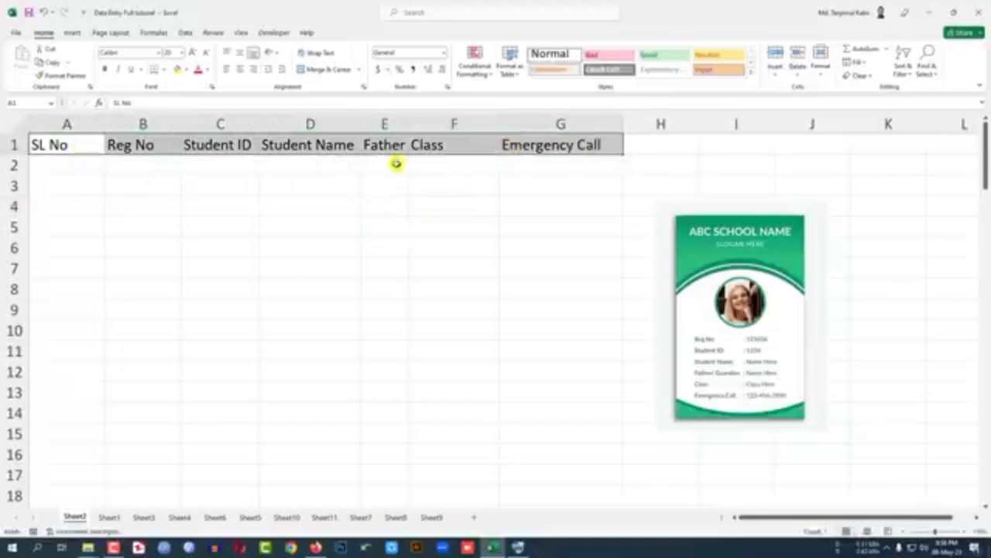
pyautogui.click(164, 71)
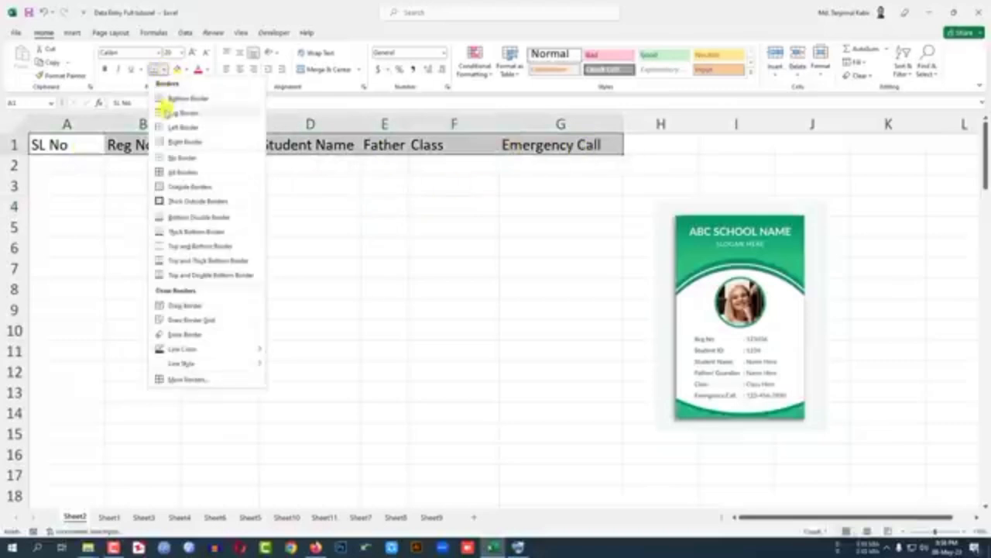
pyautogui.click(179, 171)
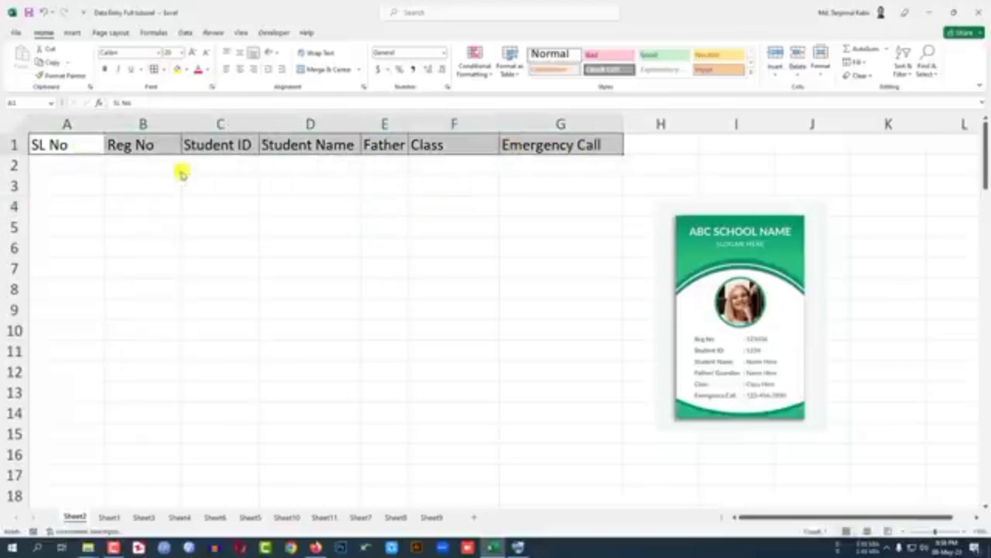
pyautogui.click(186, 69)
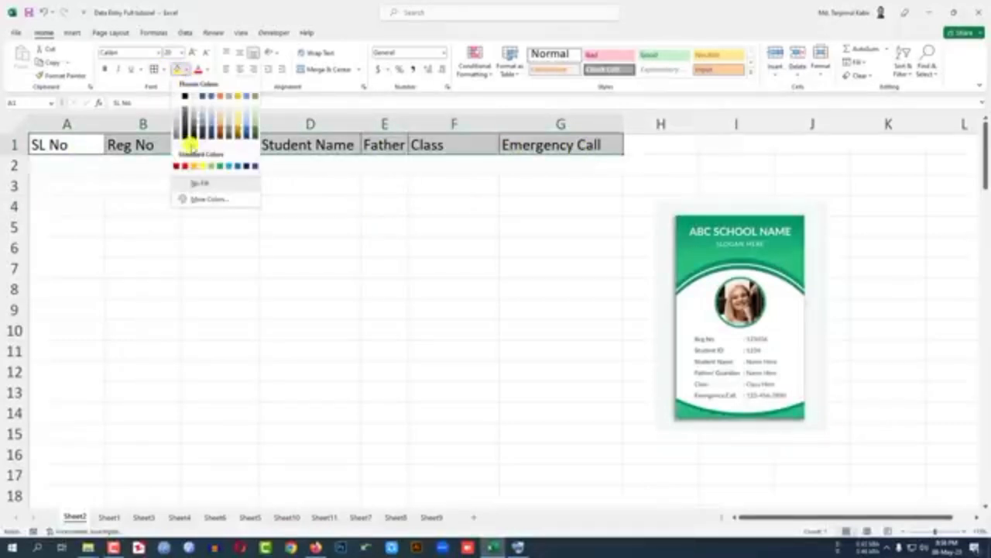
pyautogui.click(254, 118)
pyautogui.click(400, 212)
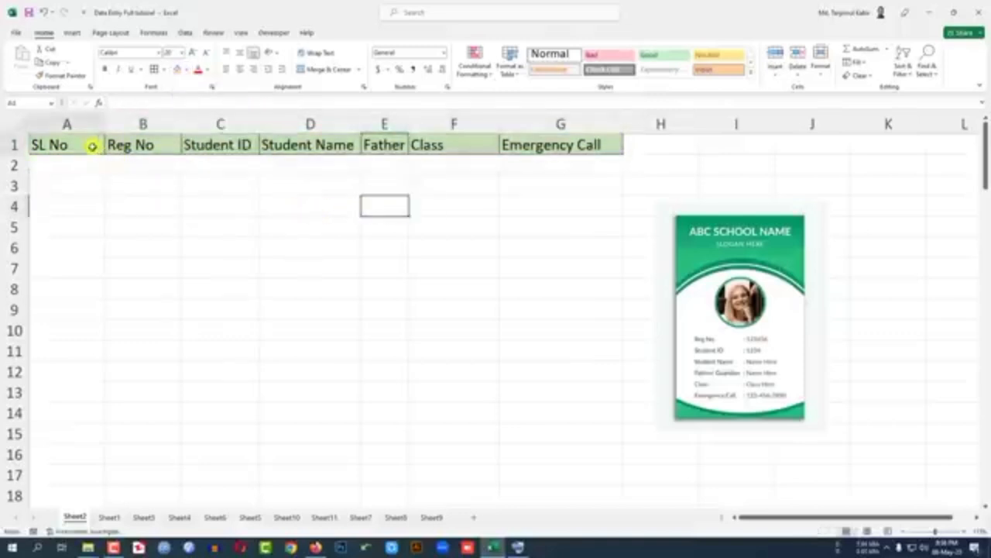
# Step: Make the header cells A1:G1 bold and set their font to Times New Roman
pyautogui.moveTo(88, 146); pyautogui.dragTo(539, 149)
pyautogui.click(104, 69)
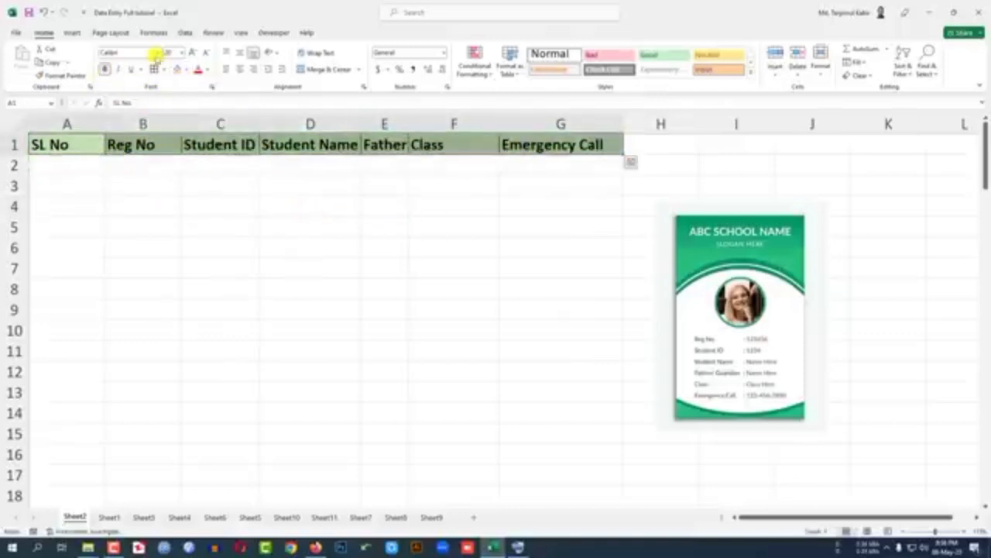
pyautogui.click(159, 53)
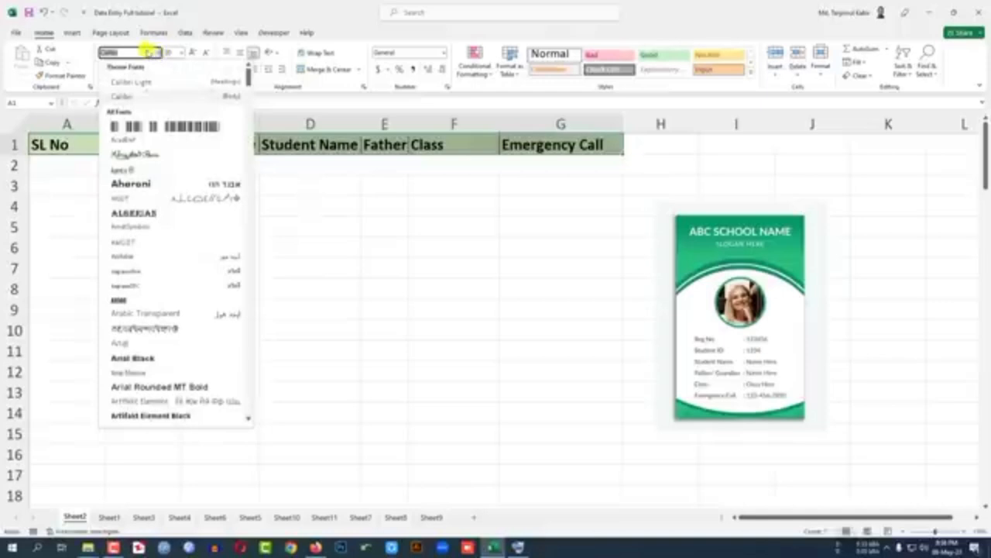
pyautogui.write('Times New Roman')
pyautogui.press('Return')
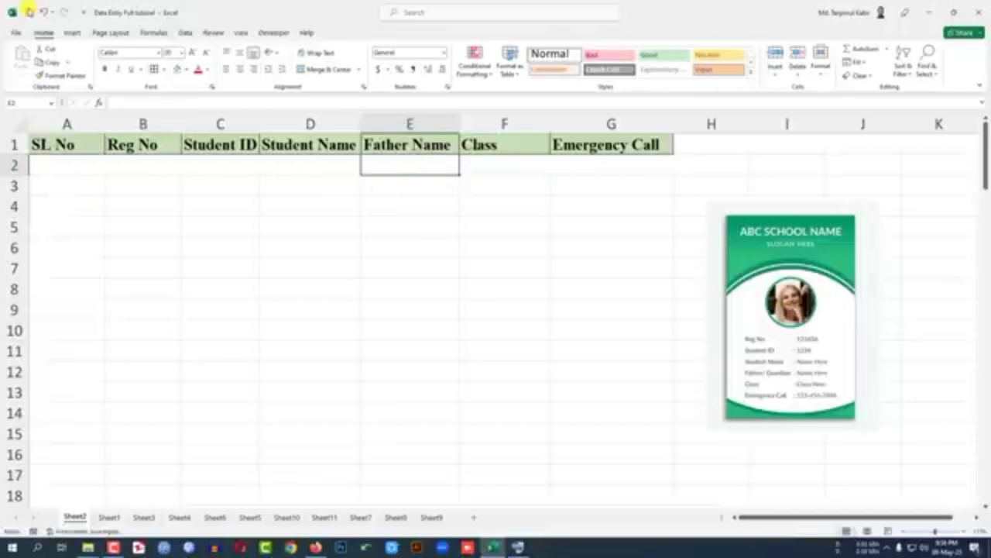
# Step: Open the Quick Access Toolbar customization options and list all available commands
pyautogui.click(14, 33)
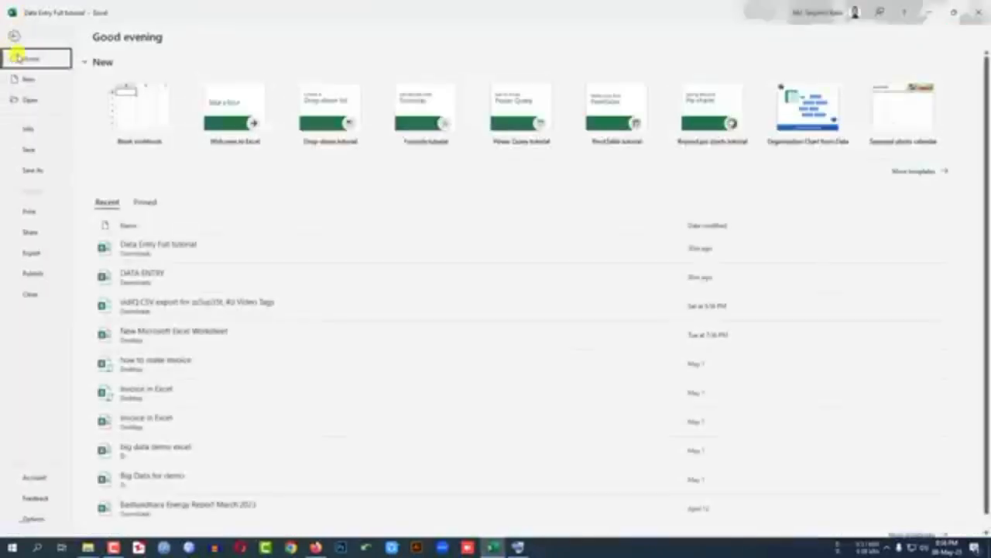
pyautogui.click(35, 519)
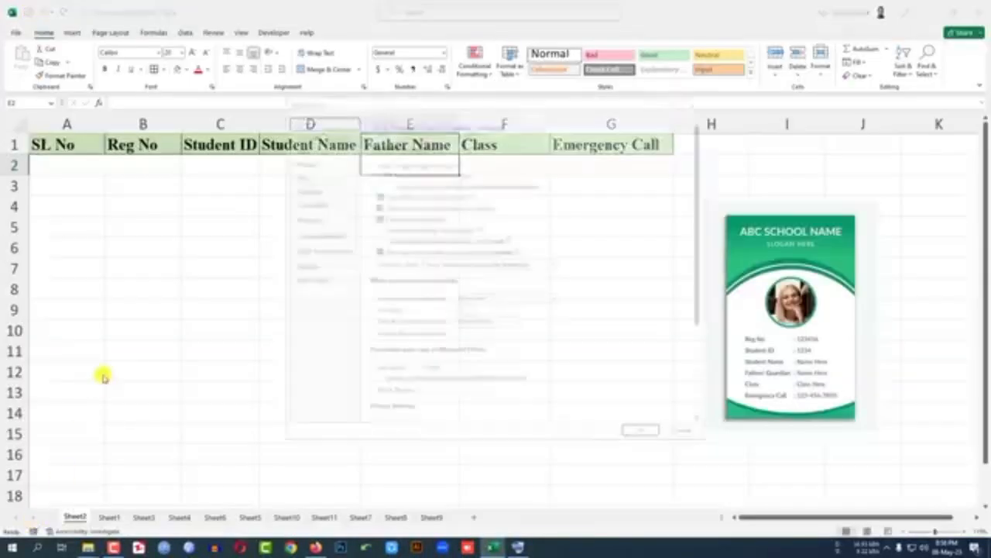
pyautogui.click(317, 251)
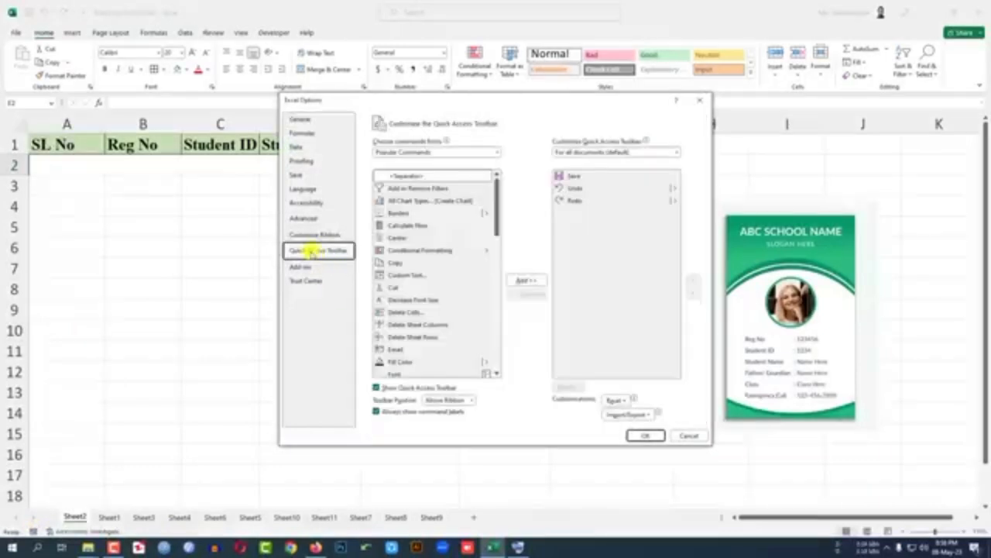
pyautogui.click(402, 154)
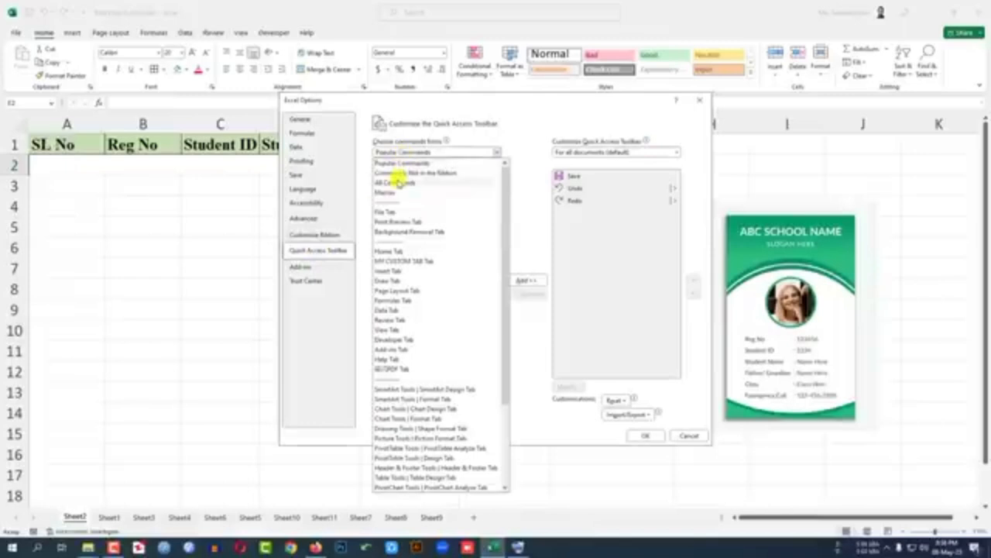
pyautogui.click(399, 182)
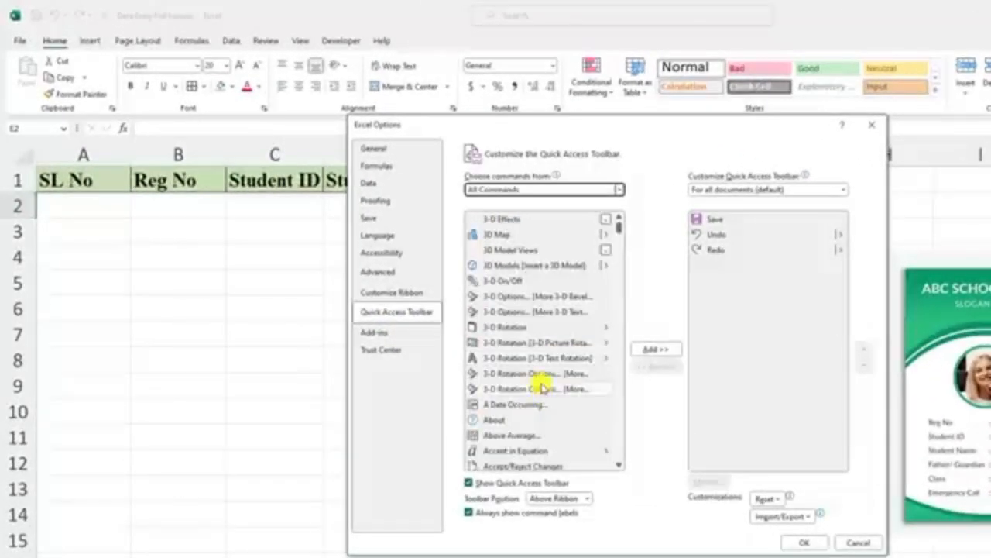
# Step: Add the Form... command to the Quick Access Toolbar and apply the change
pyautogui.scroll(-5, 542, 387)
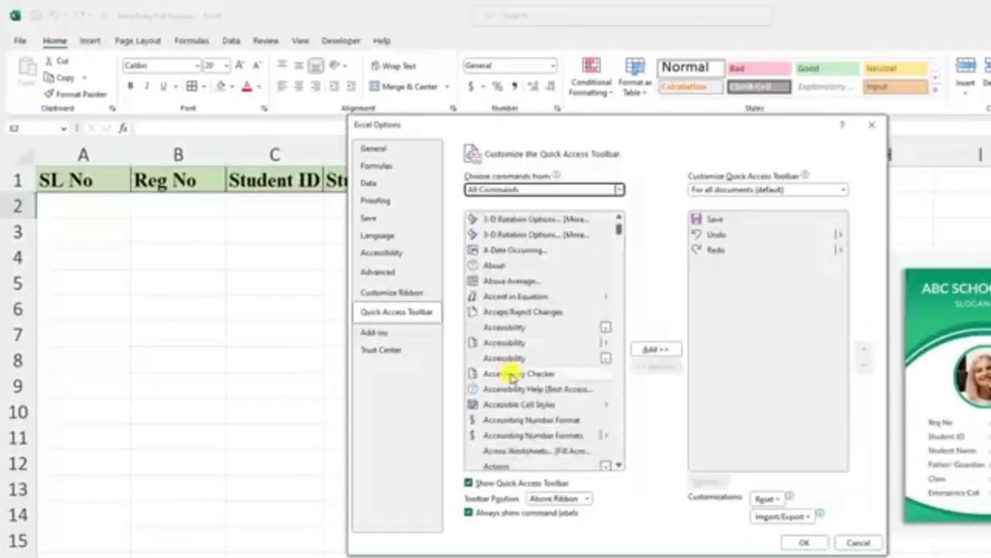
pyautogui.click(519, 373)
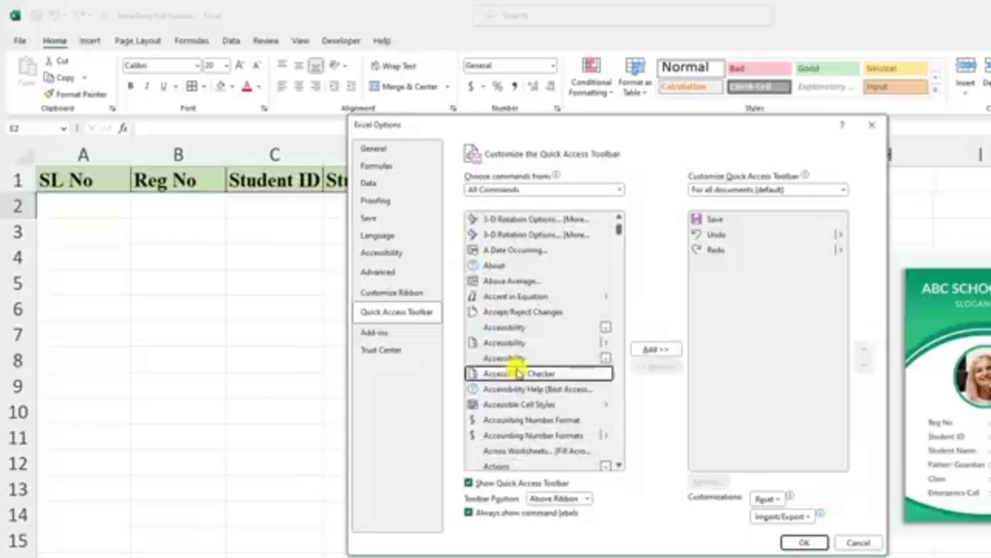
pyautogui.press('f')
pyautogui.scroll(-2, 519, 379)
pyautogui.scroll(-10, 517, 387)
pyautogui.click(495, 419)
pyautogui.click(651, 349)
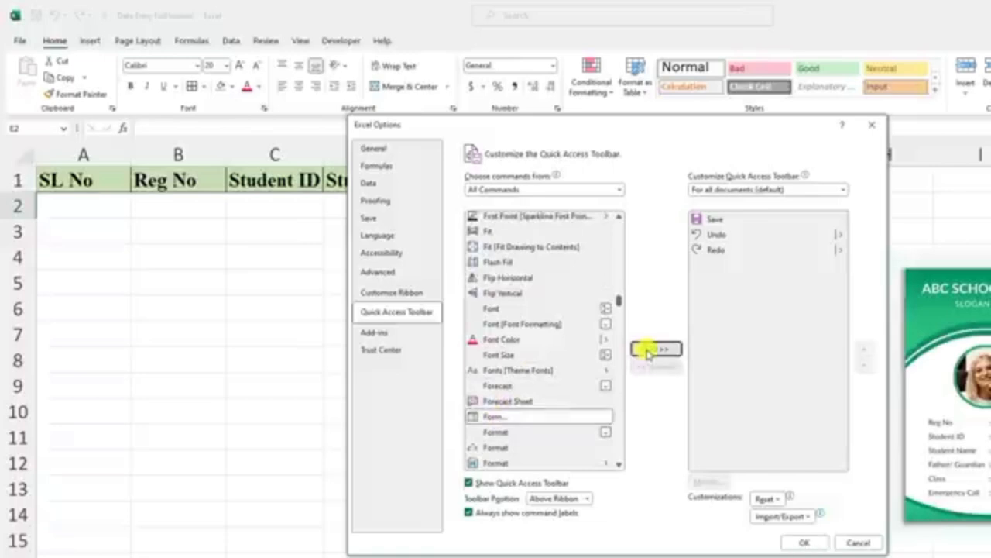
pyautogui.click(802, 542)
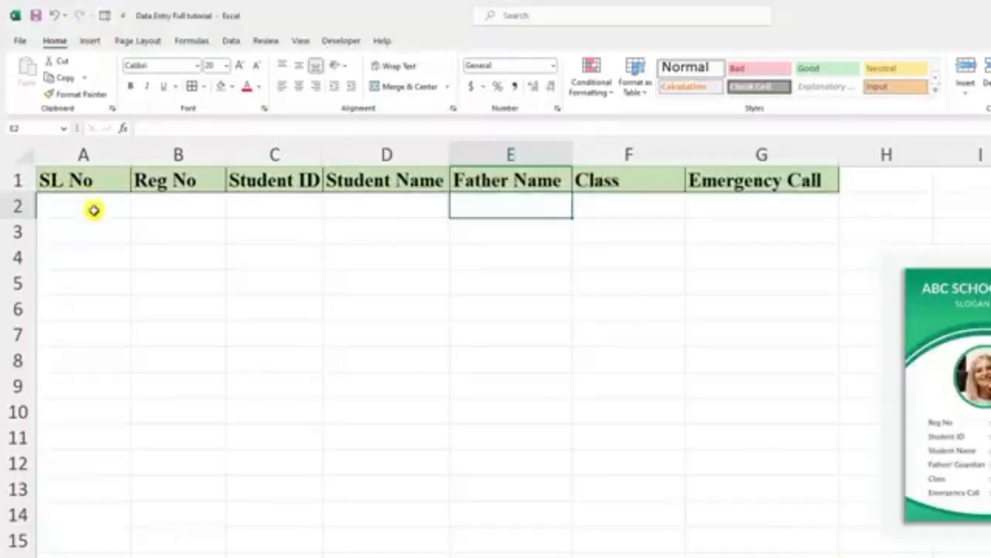
# Step: Create a data form from headers A1:G1 and add a record with SL No 1, class 9 and the remaining student details
pyautogui.moveTo(73, 177); pyautogui.dragTo(717, 188)
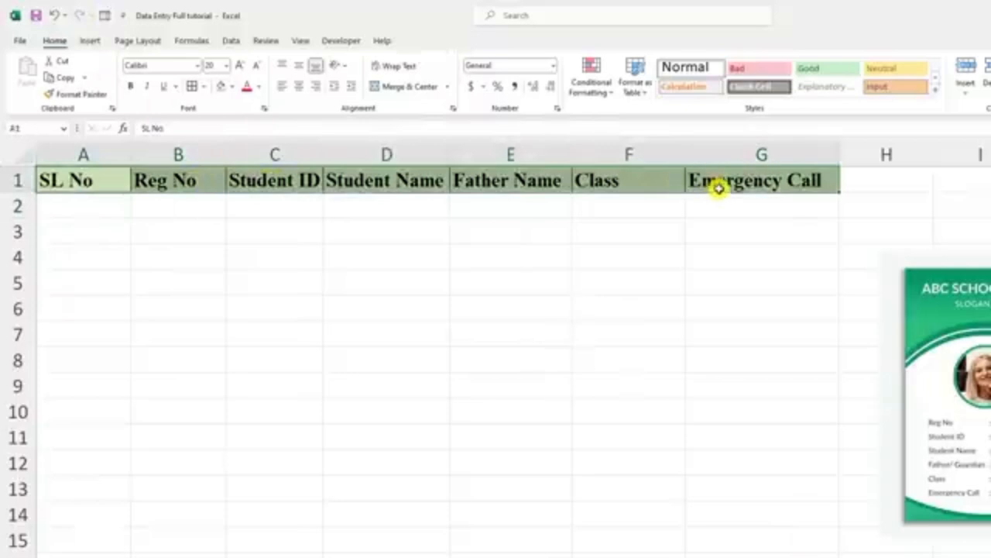
pyautogui.click(104, 16)
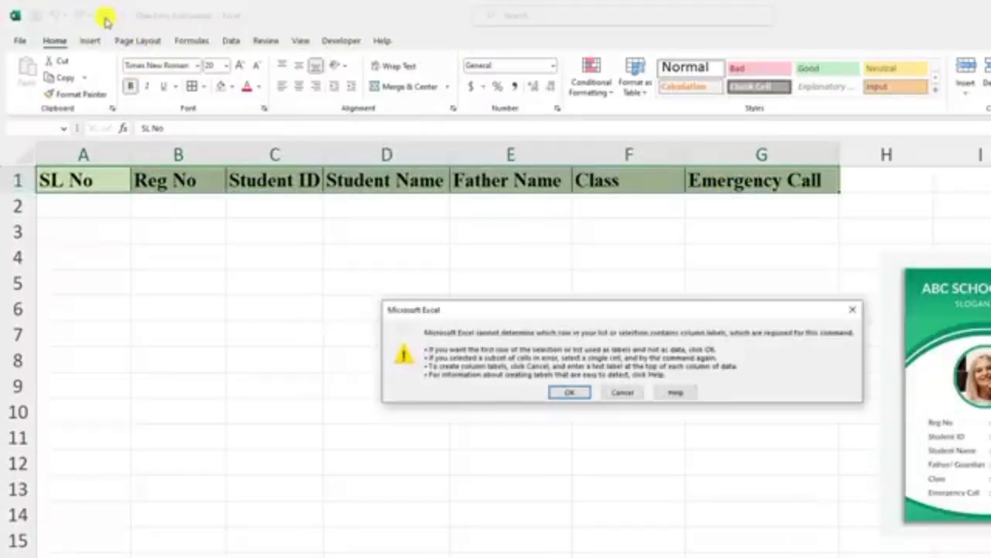
pyautogui.click(563, 393)
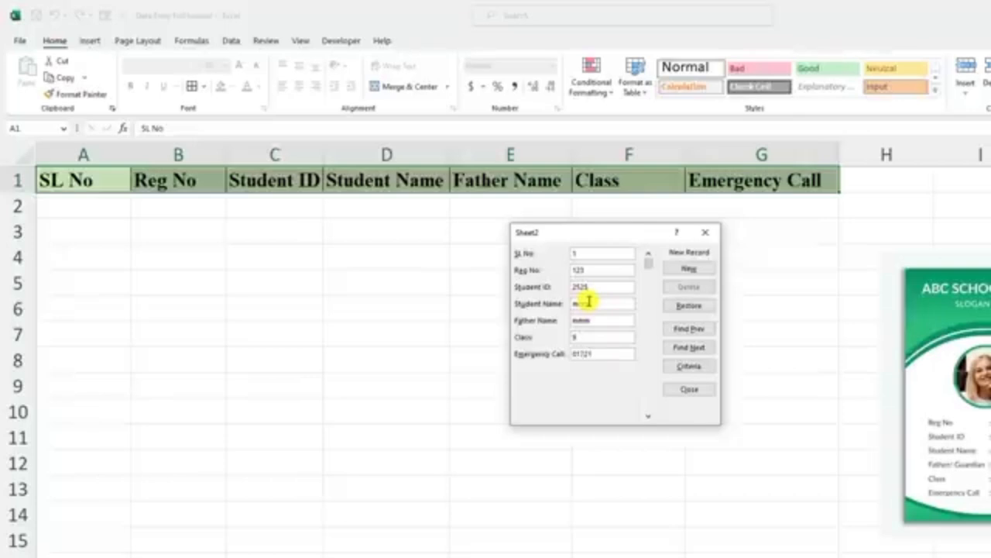
pyautogui.click(689, 268)
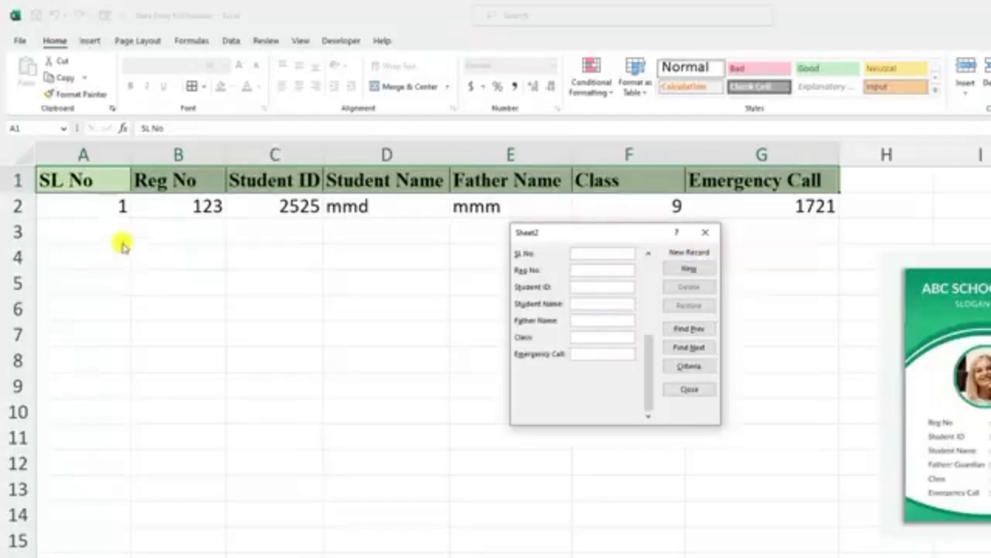
# Step: Add a record with SL No 88, student name ddss, father name and class ddd, a registration number, student ID and emergency contact; close the form
pyautogui.write('02')
pyautogui.click(600, 271)
pyautogui.write('4444')
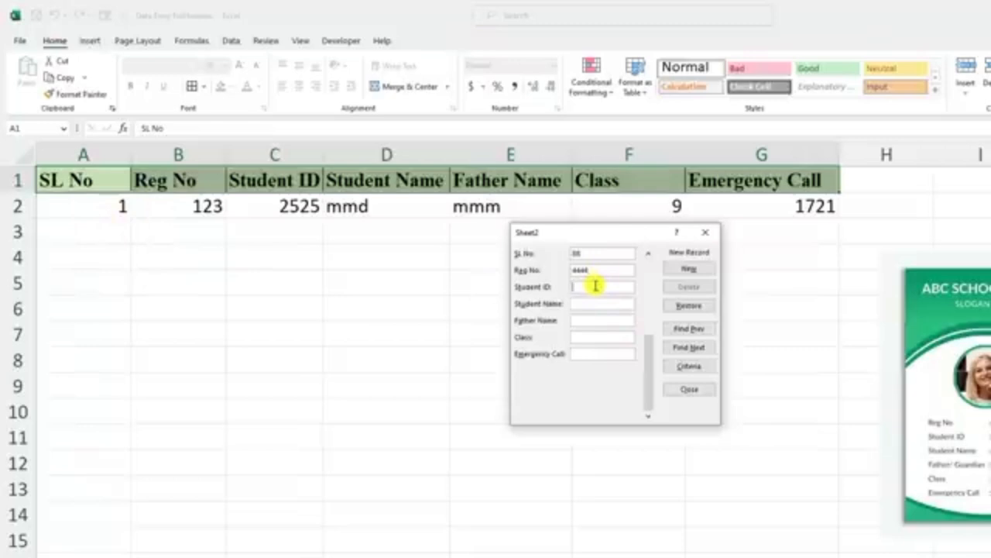
pyautogui.click(600, 306)
pyautogui.write('ddss')
pyautogui.click(600, 319)
pyautogui.write('ddd')
pyautogui.click(602, 338)
pyautogui.write('ddd')
pyautogui.click(604, 355)
pyautogui.write('dd')
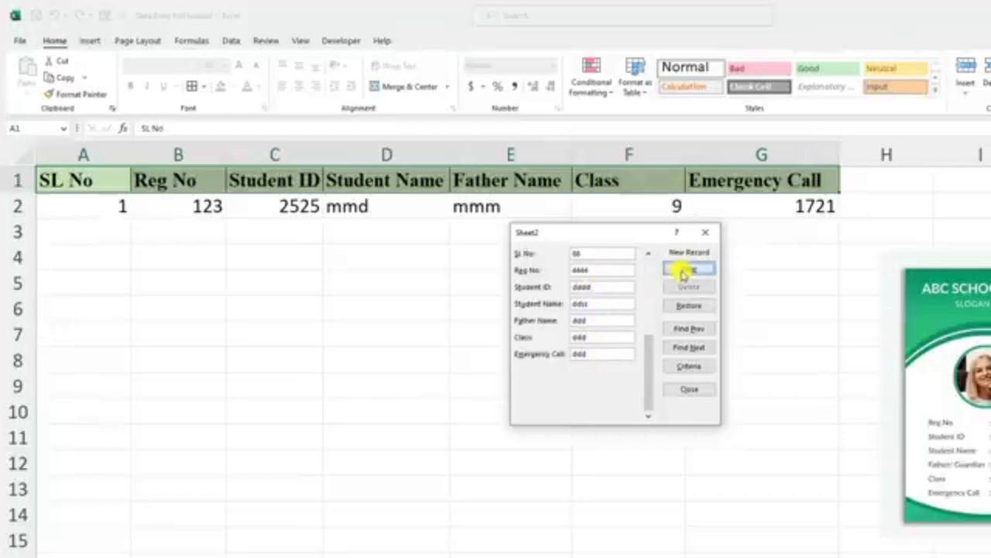
pyautogui.click(688, 268)
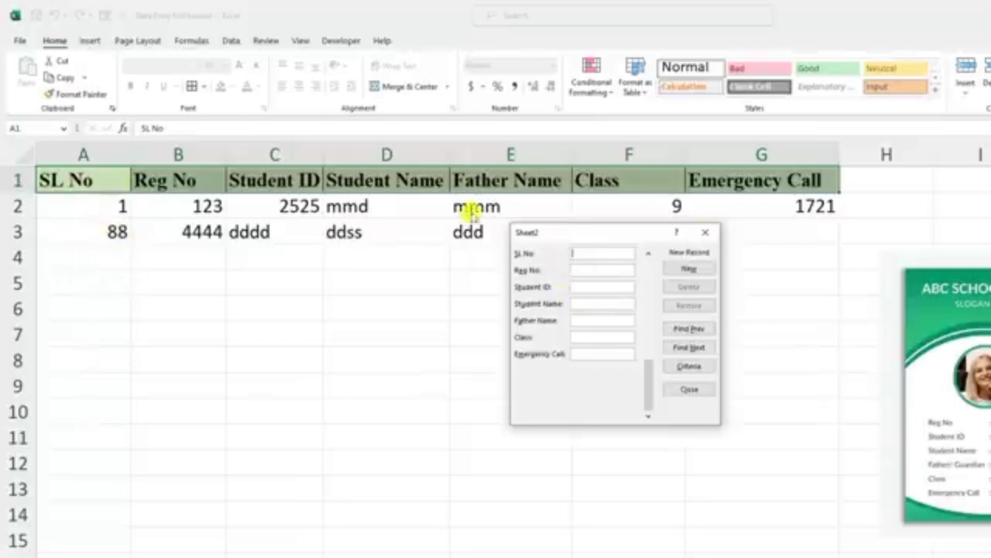
pyautogui.click(704, 232)
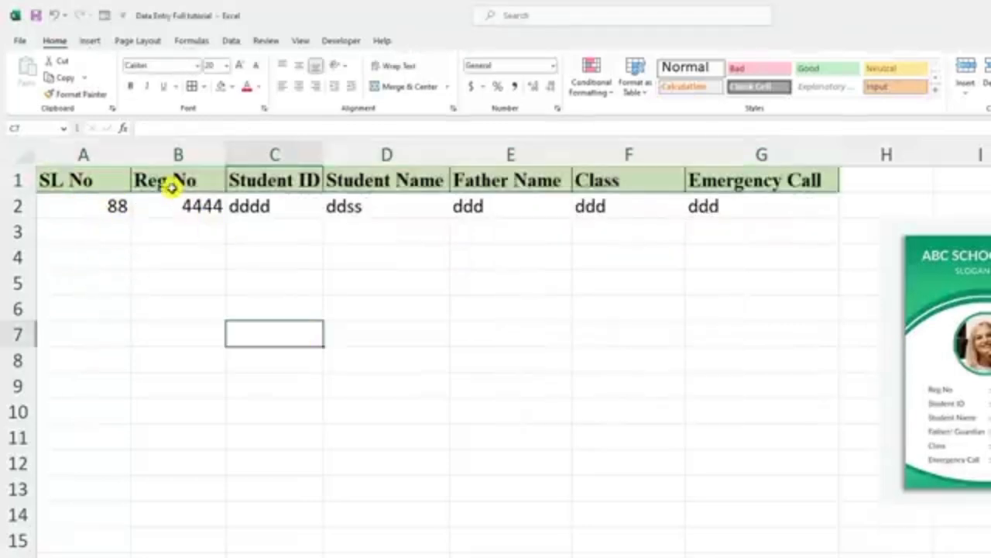
# Step: Open a data form for the headers B1:G1, leaving out SL No, and start a new record
pyautogui.click(164, 186)
pyautogui.moveTo(224, 184); pyautogui.dragTo(761, 191)
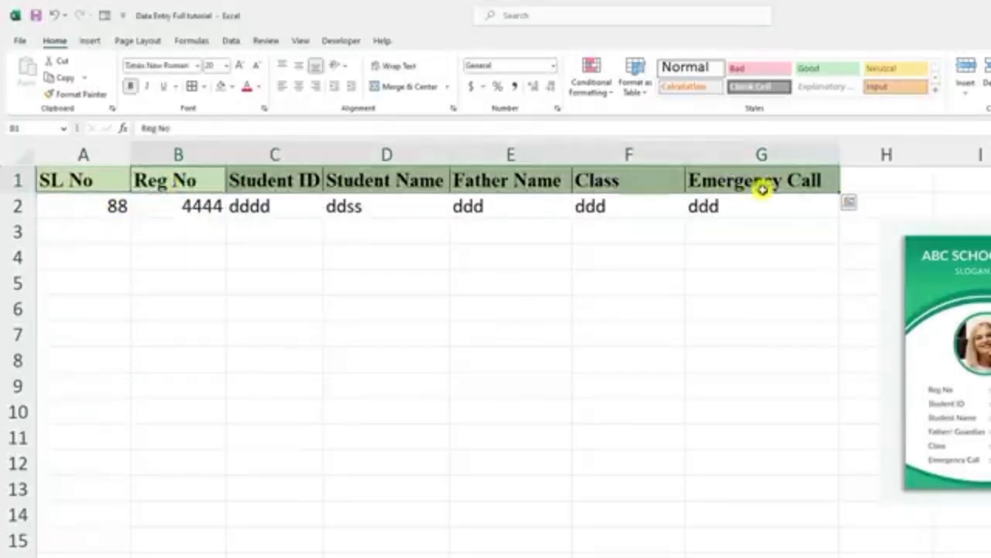
pyautogui.click(105, 17)
pyautogui.click(690, 268)
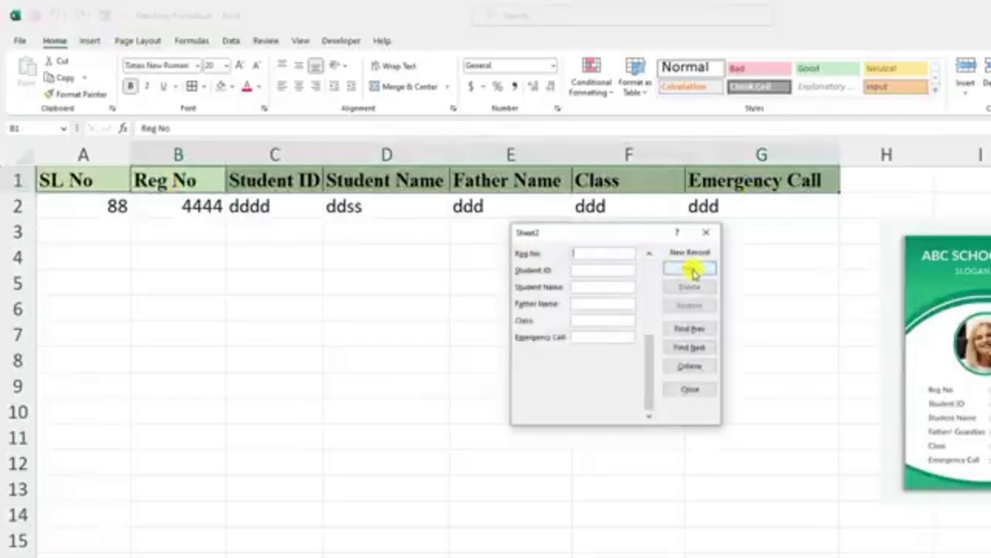
# Step: Add a record with a registration number, student ID and emergency number, using 222 as student name, father name and class; close the form
pyautogui.write('12')
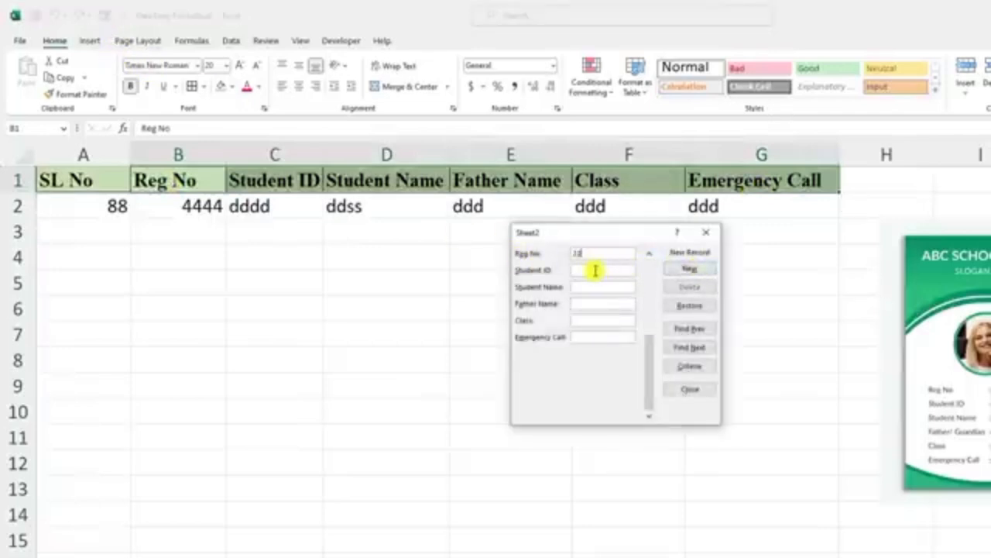
pyautogui.write('123')
pyautogui.click(602, 286)
pyautogui.write('222')
pyautogui.click(602, 303)
pyautogui.write('222')
pyautogui.click(603, 319)
pyautogui.write('222')
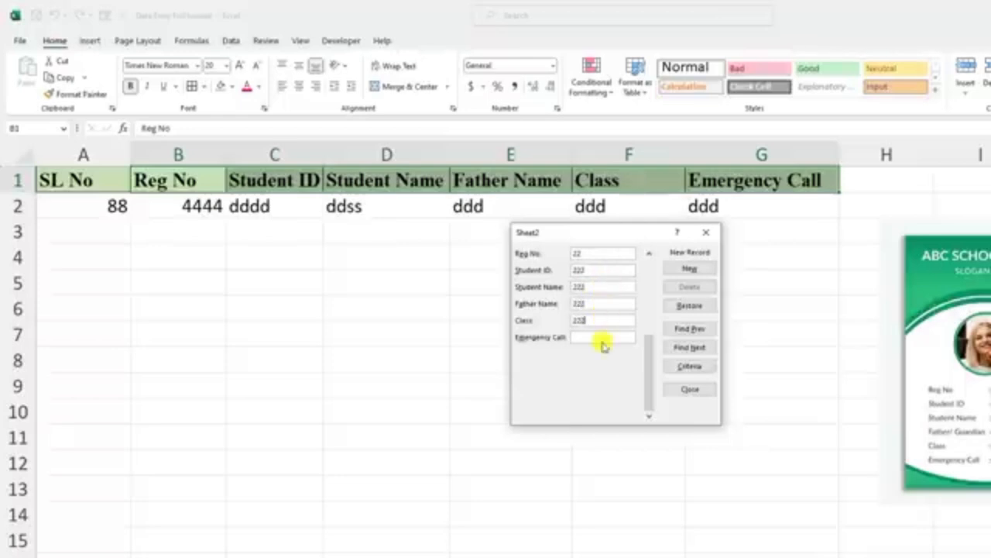
pyautogui.write('222')
pyautogui.click(689, 268)
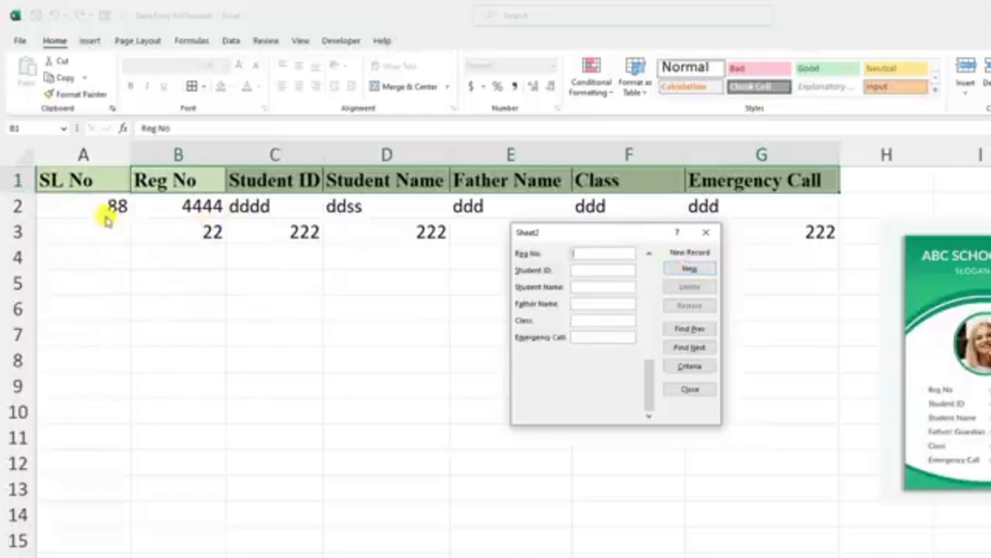
pyautogui.click(708, 234)
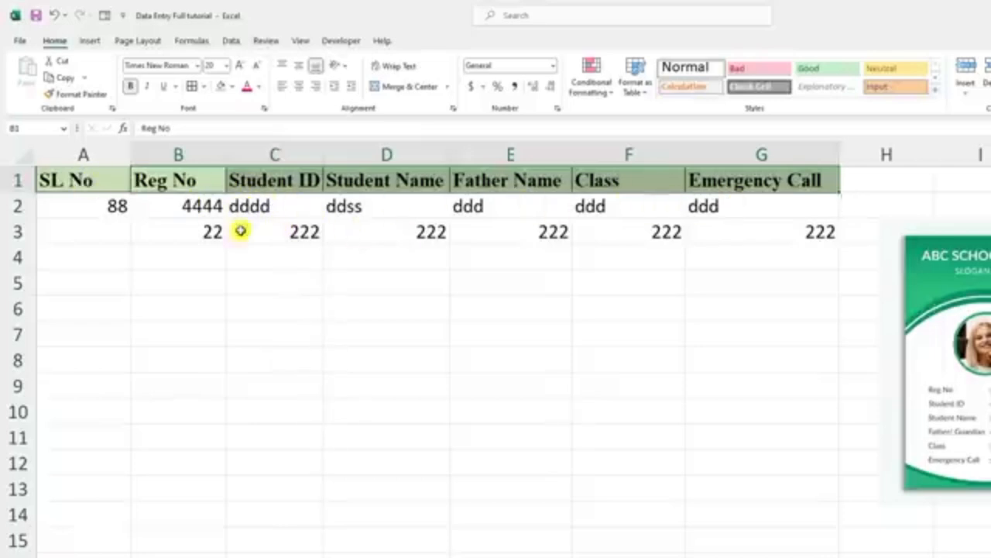
# Step: Copy the table range B1:G3 and paste it transposed starting at B6
pyautogui.click(174, 179)
pyautogui.moveTo(186, 181); pyautogui.dragTo(781, 234)
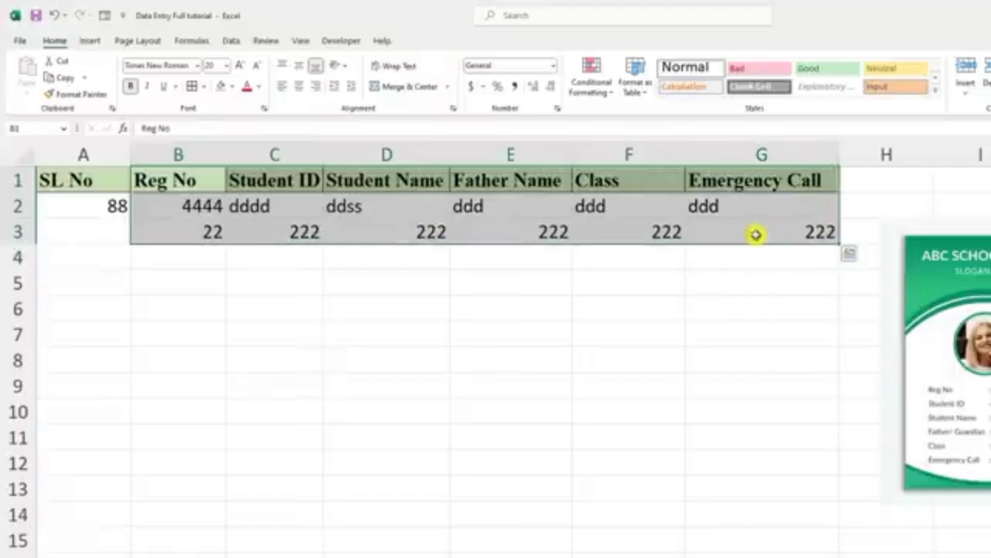
pyautogui.rightClick(645, 207)
pyautogui.click(680, 257)
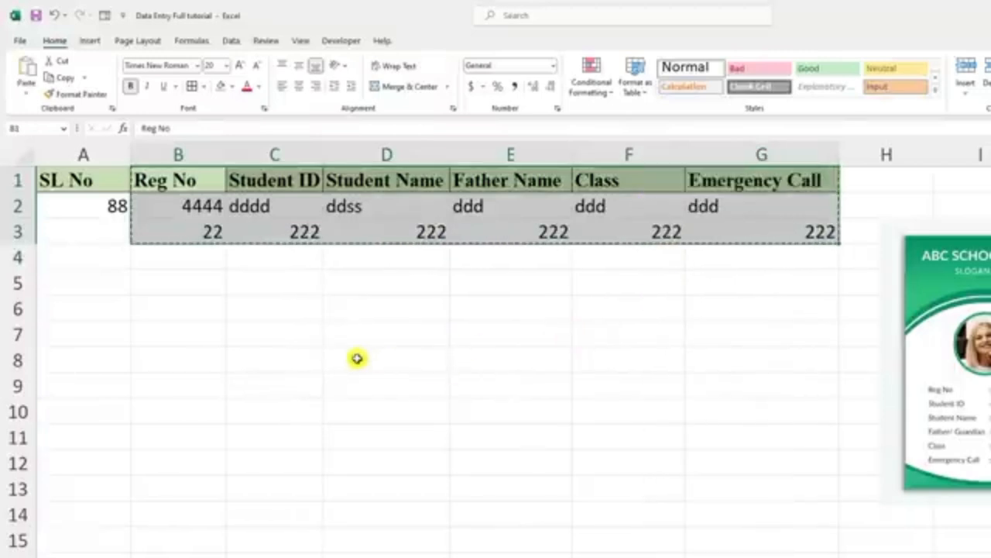
pyautogui.click(186, 309)
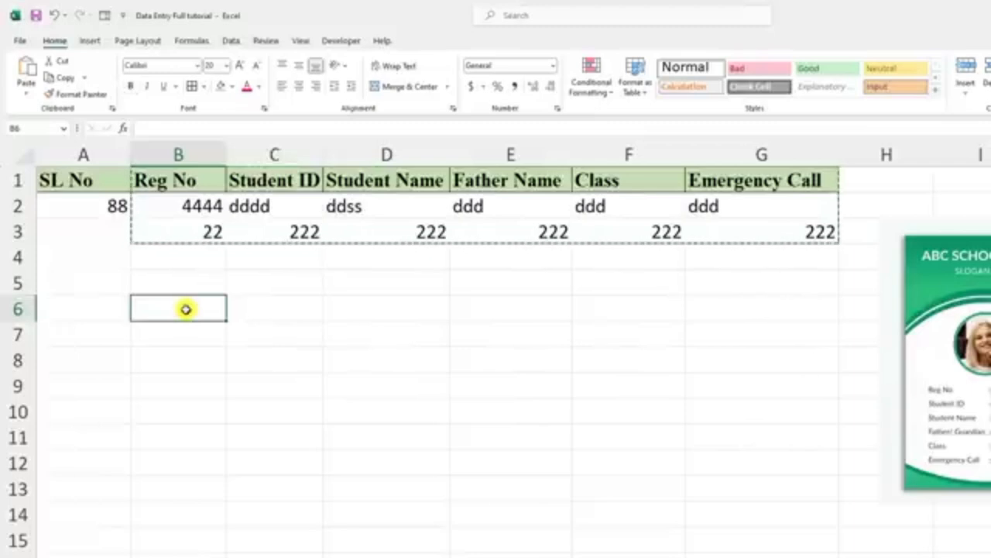
pyautogui.rightClick(186, 309)
pyautogui.click(236, 410)
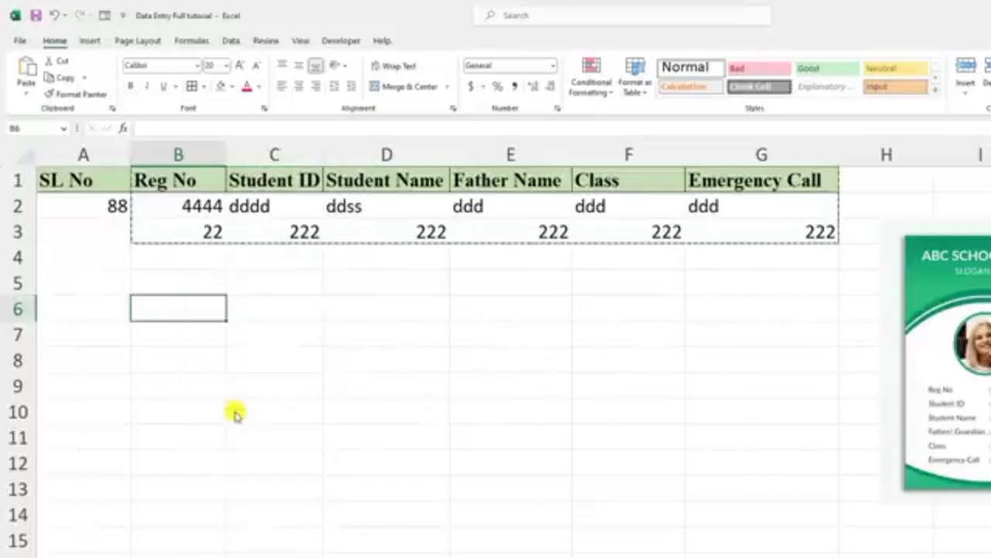
pyautogui.click(246, 495)
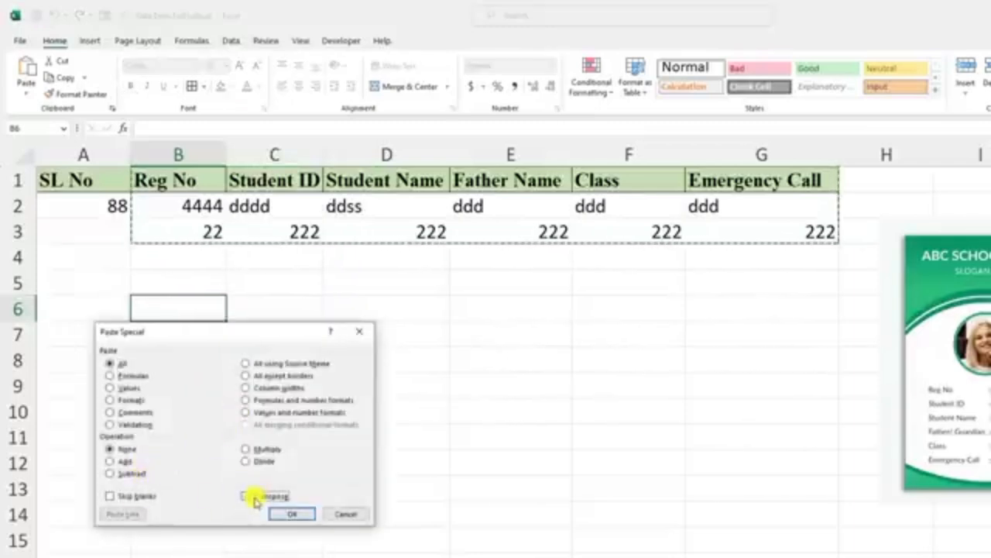
pyautogui.click(291, 514)
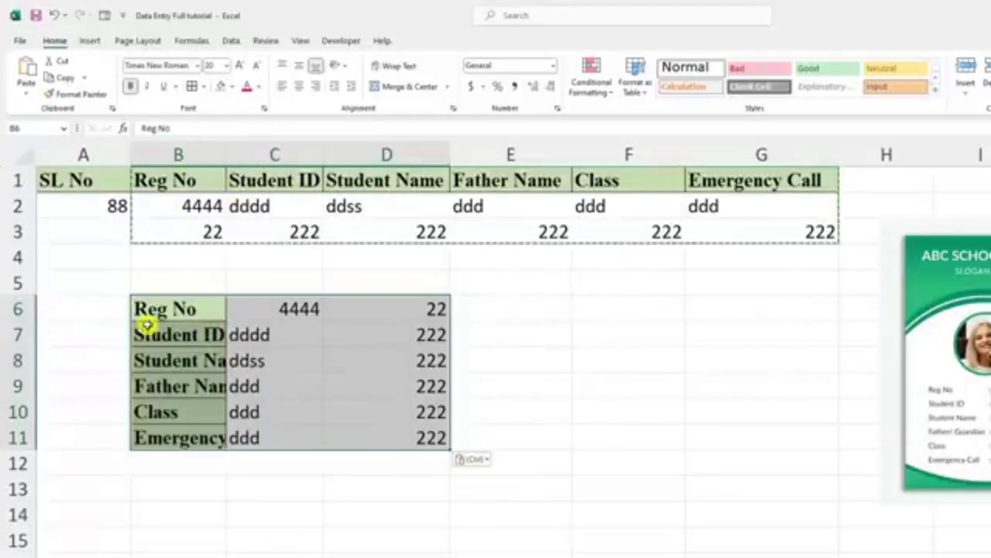
# Step: Examine the Reg No and Student ID rows of the transposed table against the original columns
pyautogui.click(210, 312)
pyautogui.click(266, 308)
pyautogui.click(206, 308)
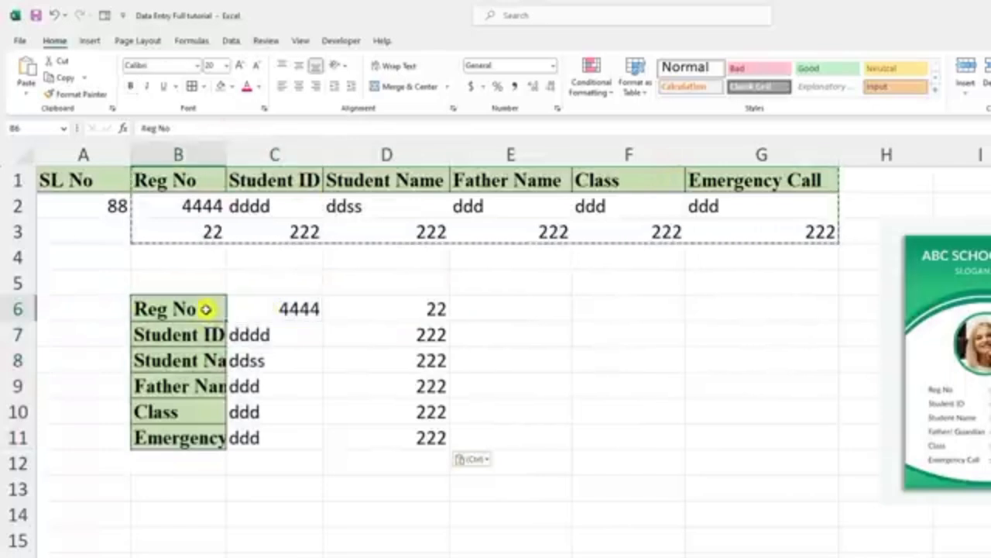
pyautogui.click(295, 311)
pyautogui.click(390, 308)
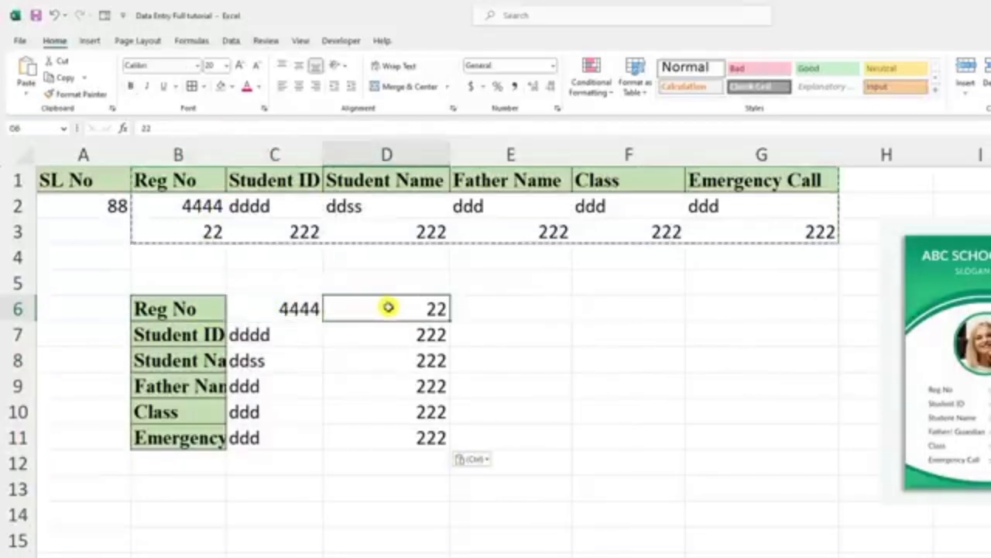
pyautogui.click(210, 334)
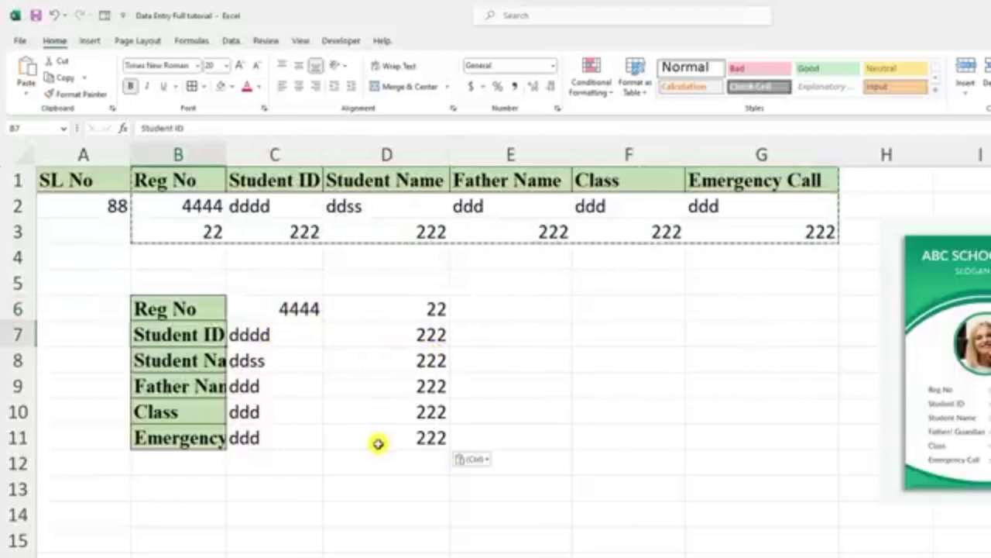
# Step: Copy the first student record in A2:G2 and paste it transposed starting at F6
pyautogui.moveTo(106, 210); pyautogui.dragTo(763, 211)
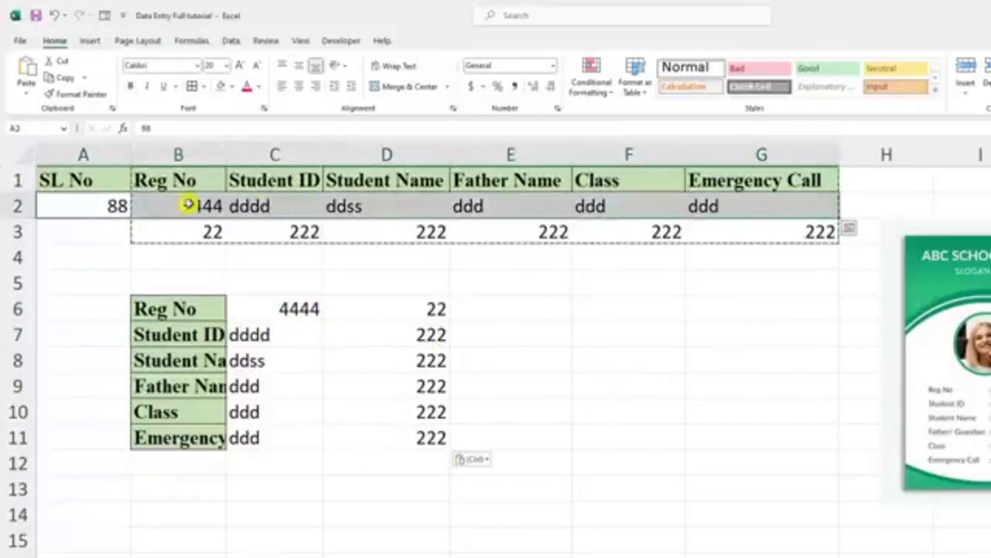
pyautogui.rightClick(382, 208)
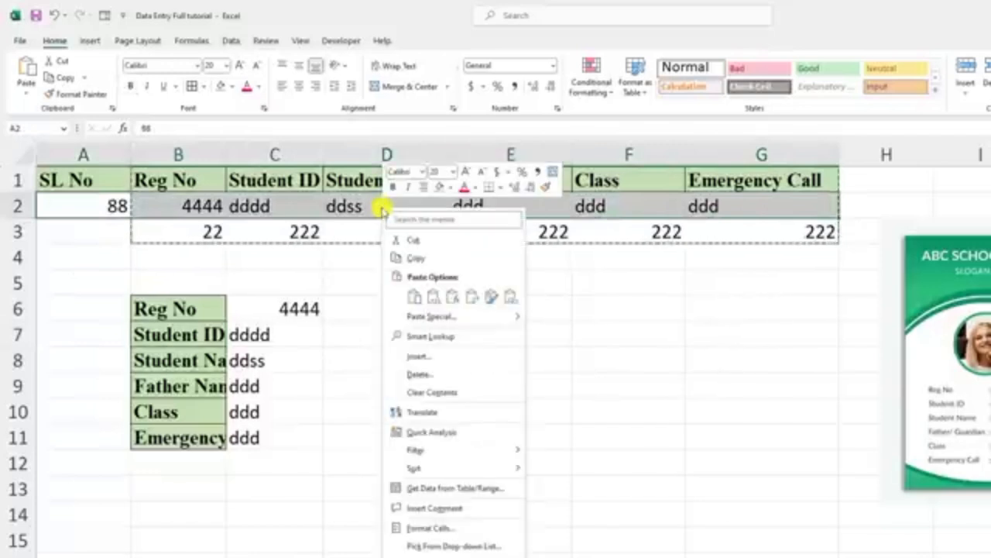
pyautogui.click(414, 262)
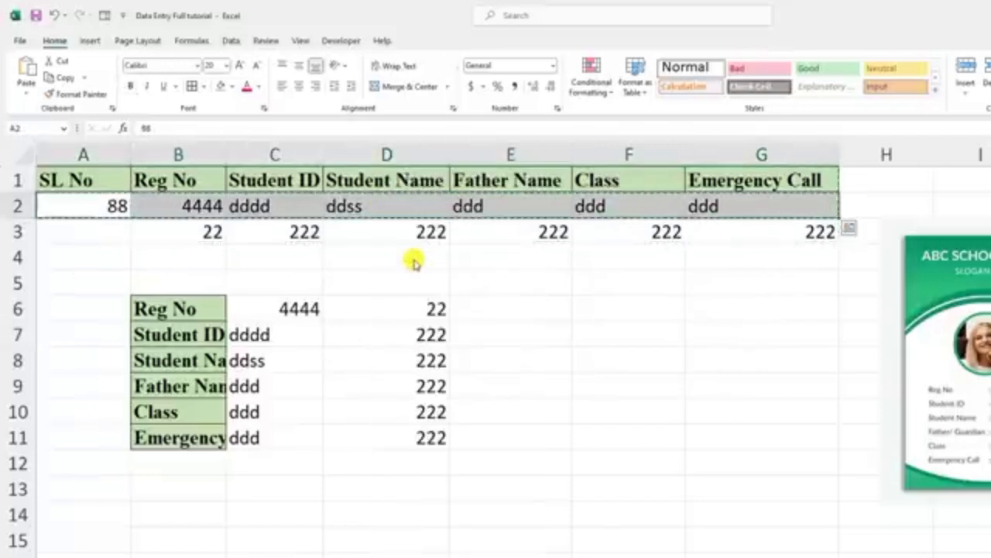
pyautogui.click(604, 310)
pyautogui.rightClick(608, 312)
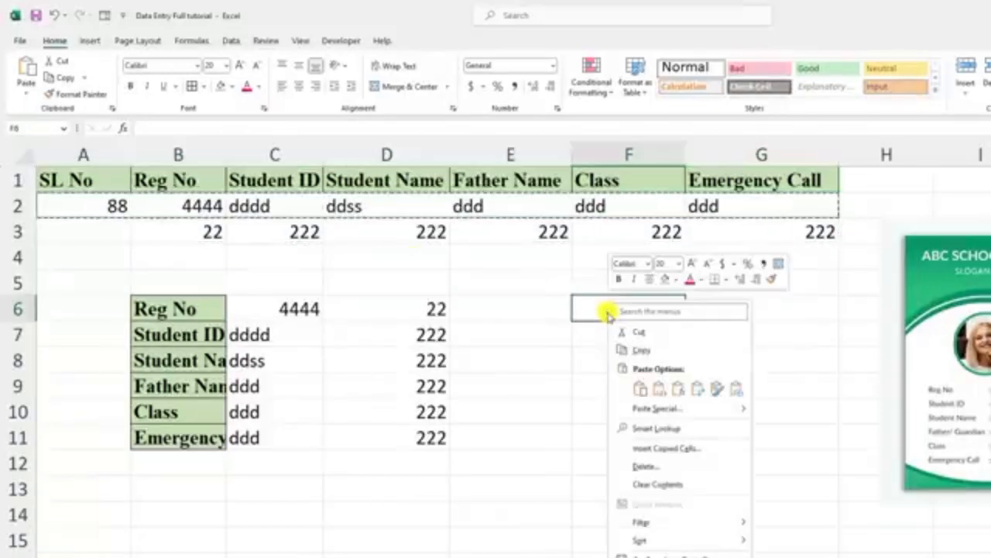
pyautogui.click(658, 411)
pyautogui.click(676, 496)
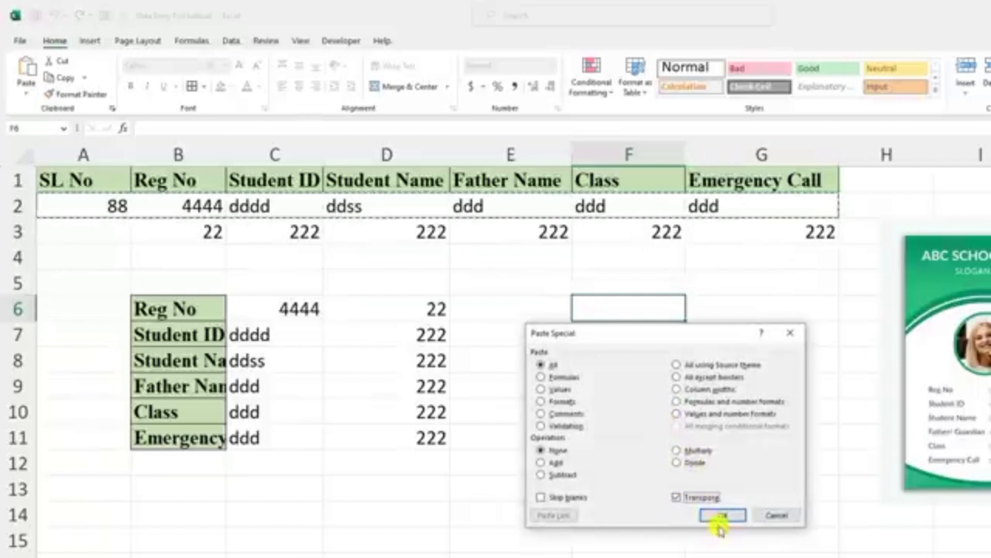
pyautogui.click(723, 515)
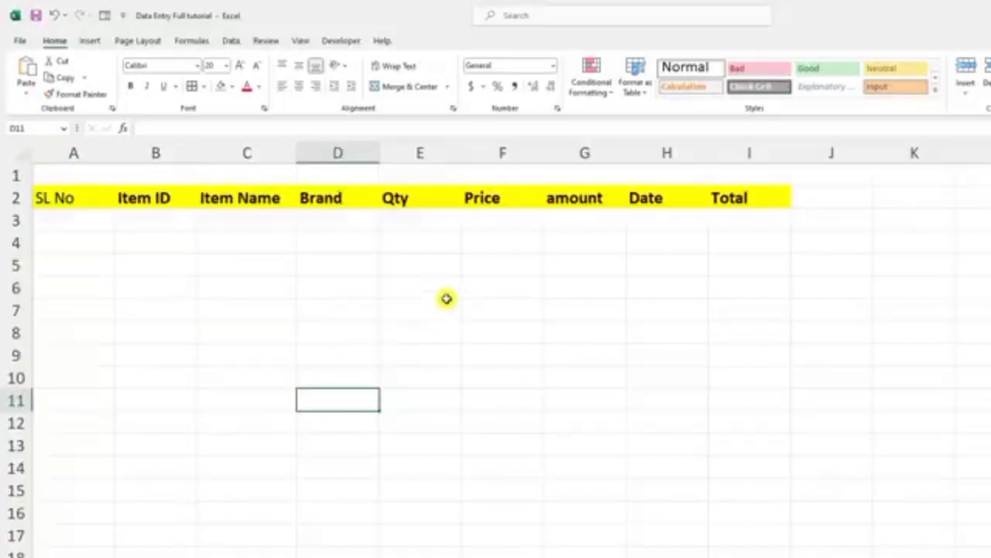
# Step: On the item sheet, enter Item ID 123, Item Name PC and Brand ACER in row 3
pyautogui.click(176, 225)
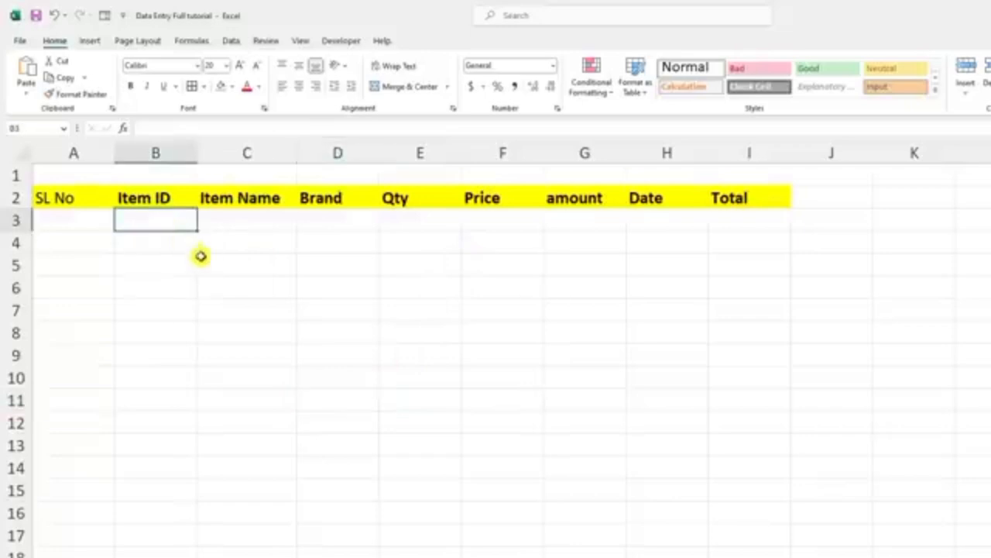
pyautogui.write('123')
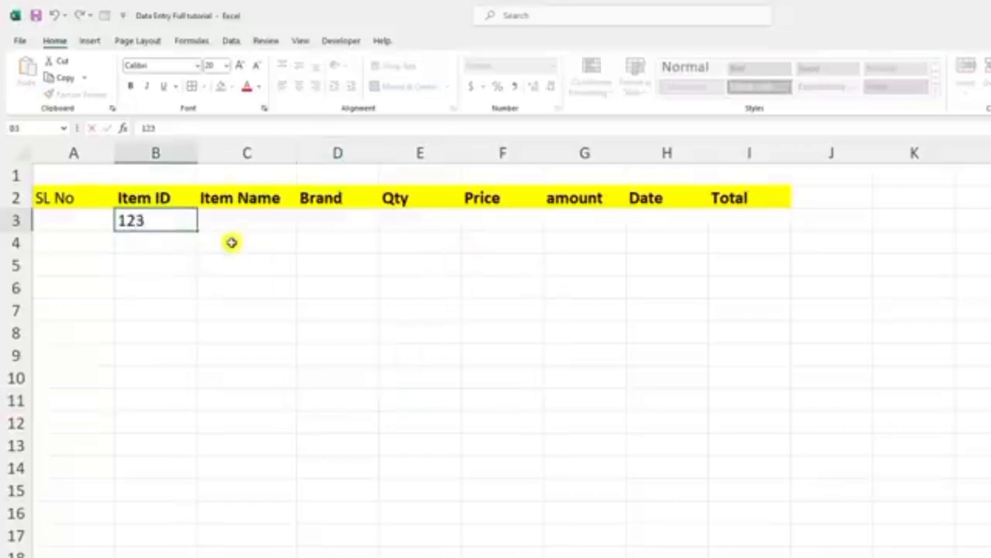
pyautogui.click(239, 223)
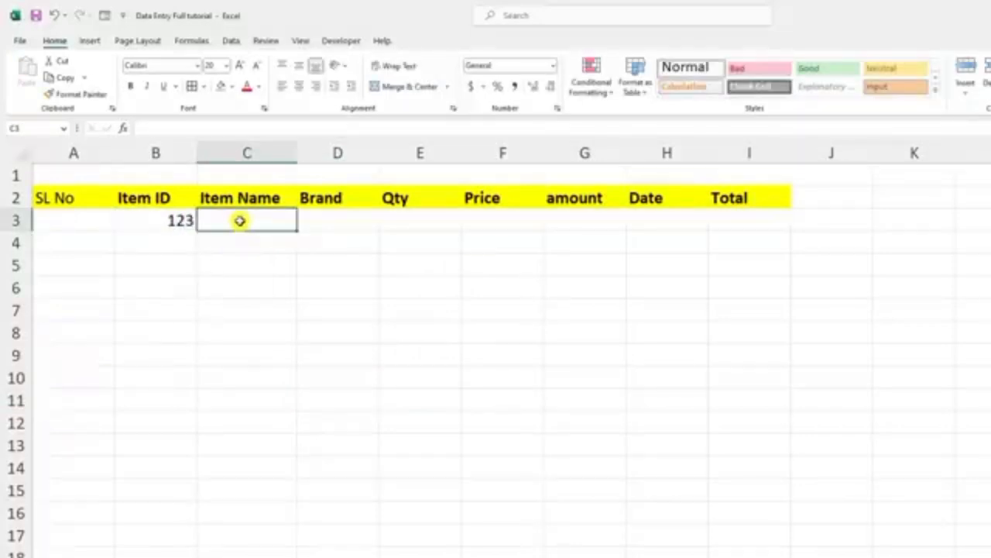
pyautogui.write('PC')
pyautogui.press('Tab')
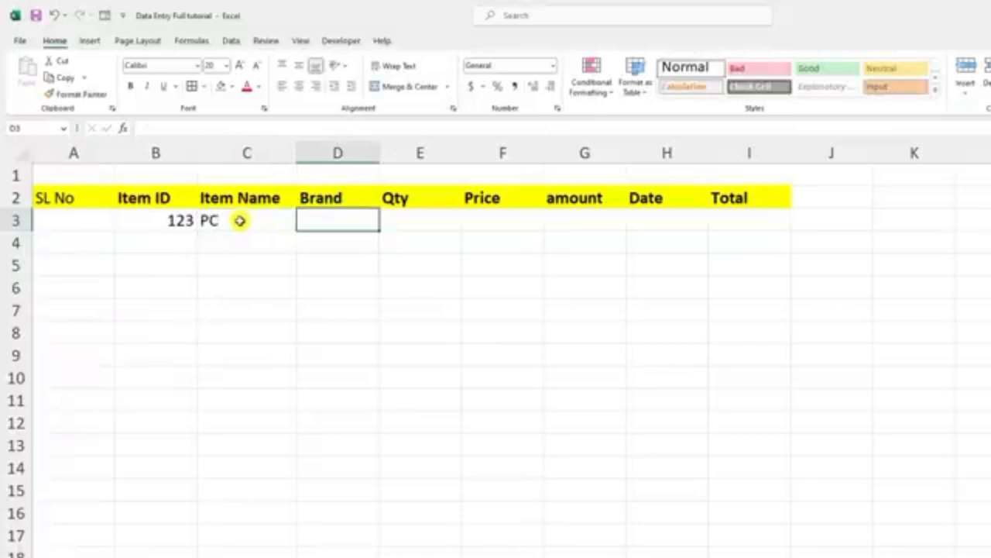
pyautogui.write('ACER')
pyautogui.press('Tab')
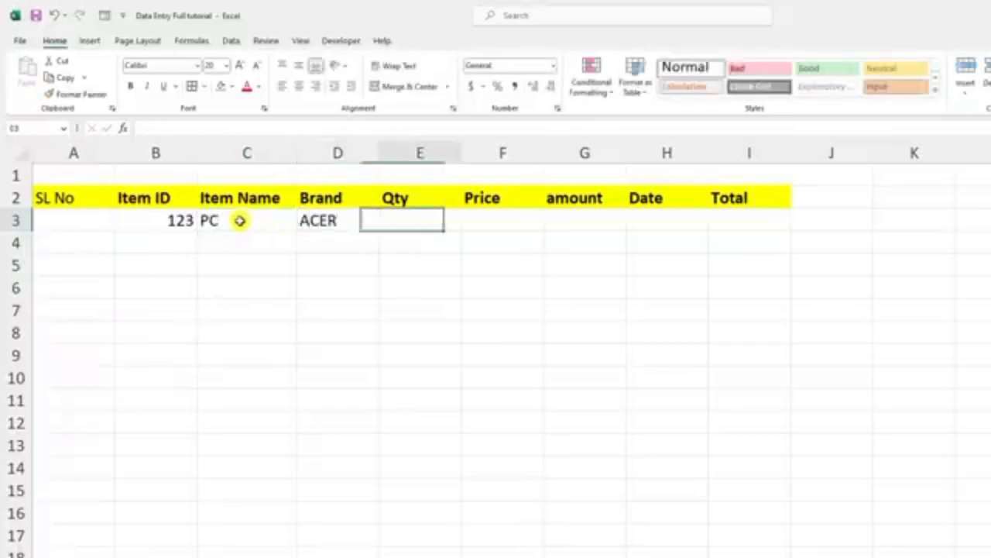
# Step: Complete row 3 with Qty 1, Price 65000 and the date 01-05-23, leaving the amount empty
pyautogui.write('1')
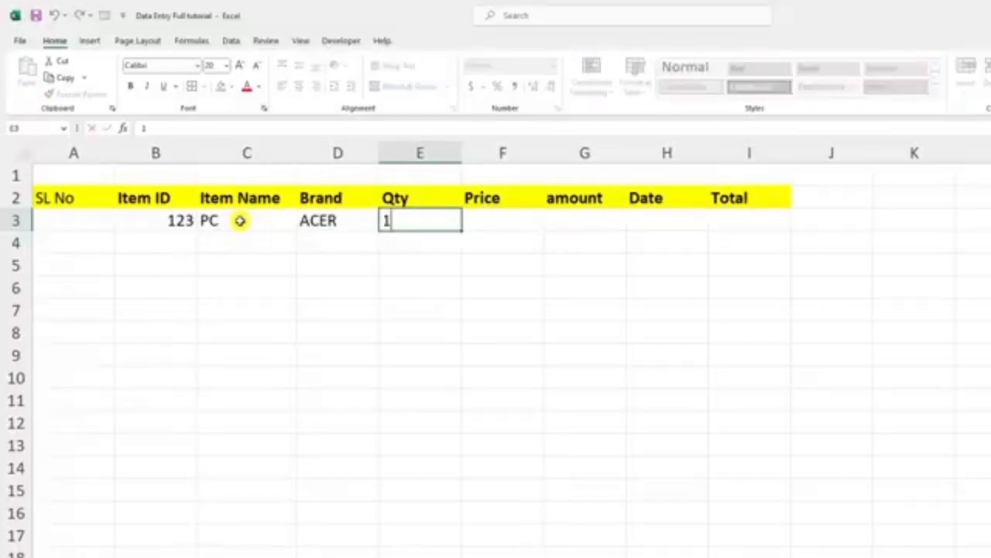
pyautogui.press('Tab')
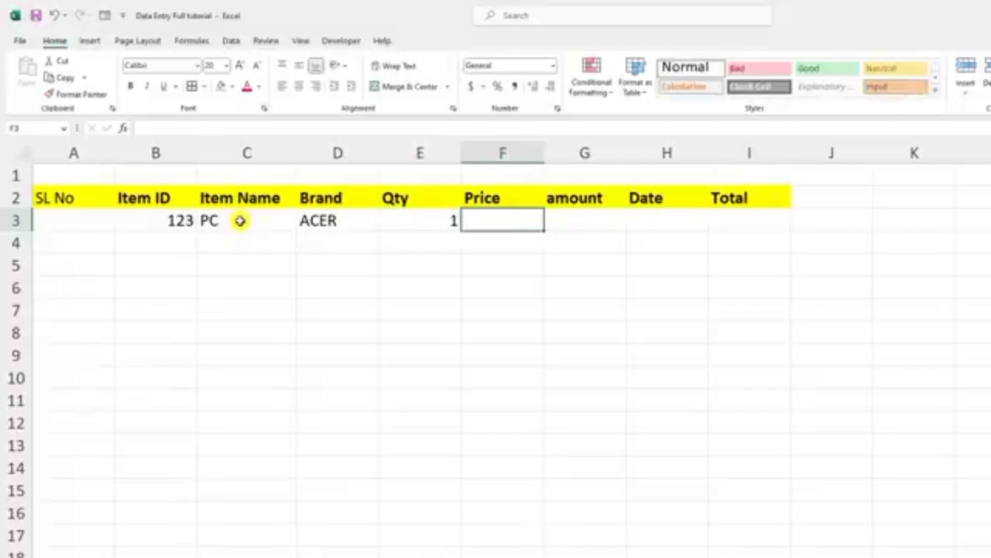
pyautogui.write('65000')
pyautogui.click(676, 219)
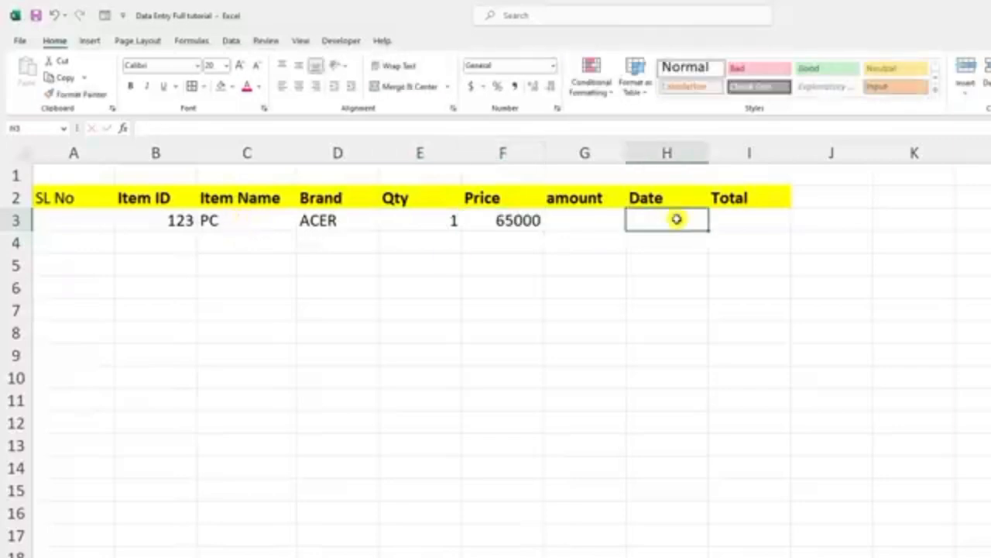
pyautogui.write('01/05/2023')
pyautogui.press('Tab')
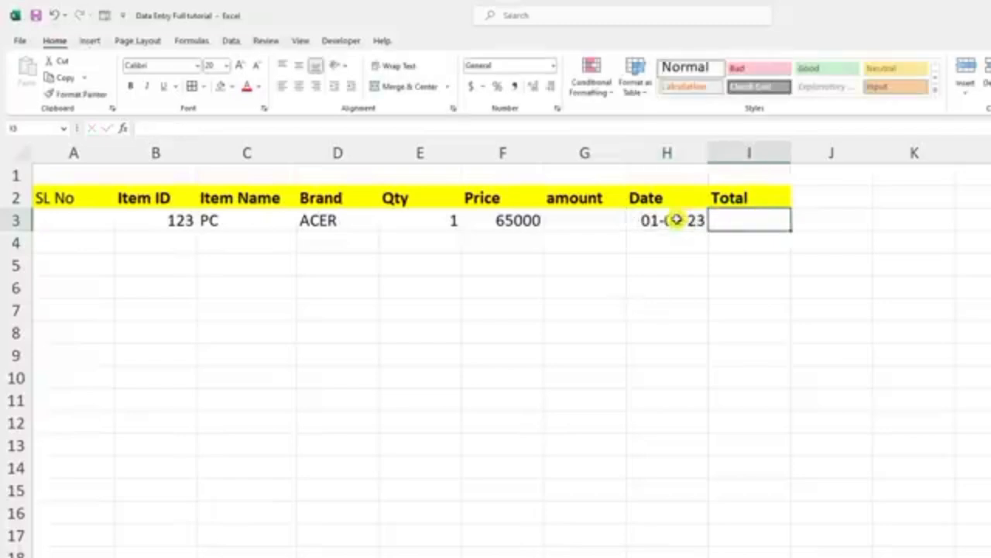
# Step: Apply a custom number format to the Qty cells E3:E19 that adds the unit Pcs after the number
pyautogui.click(435, 219)
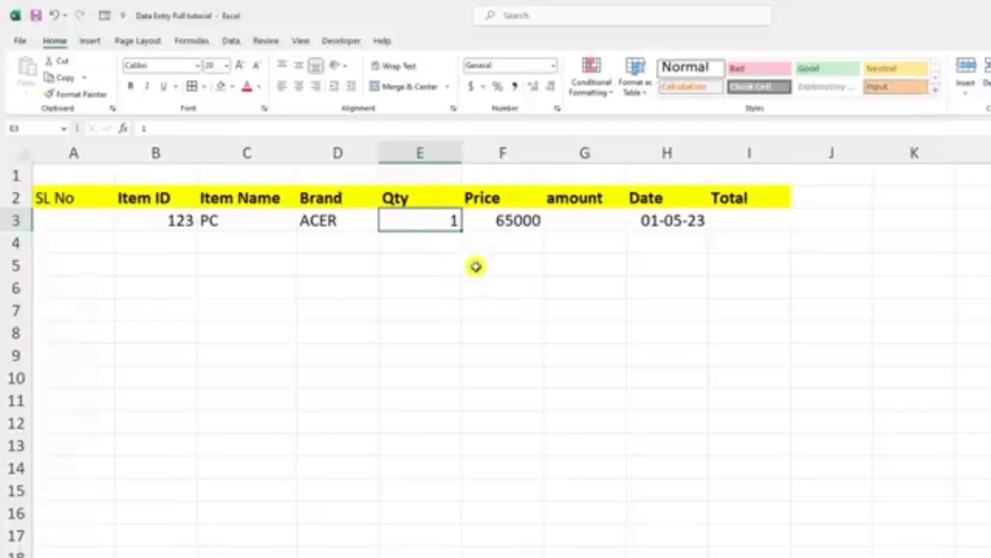
pyautogui.click(508, 218)
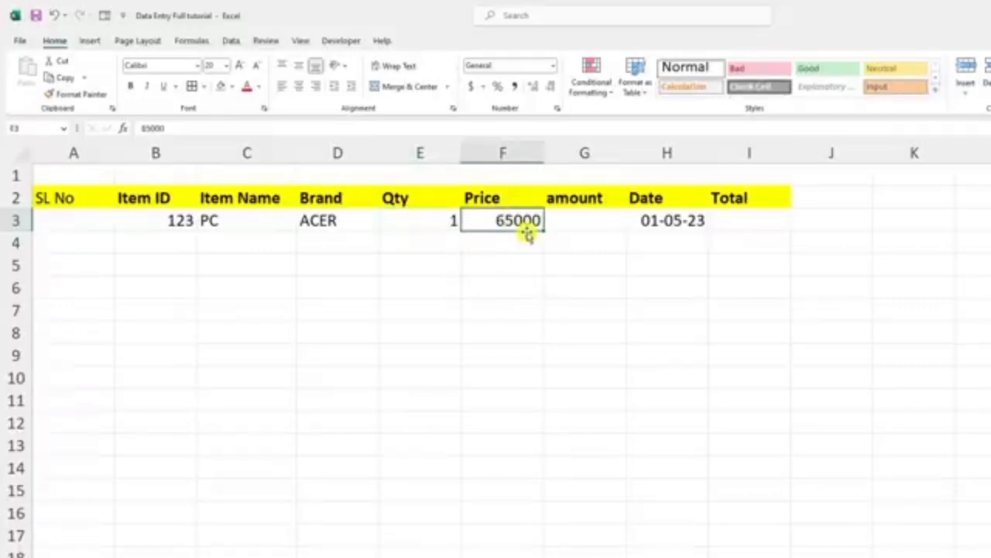
pyautogui.click(447, 220)
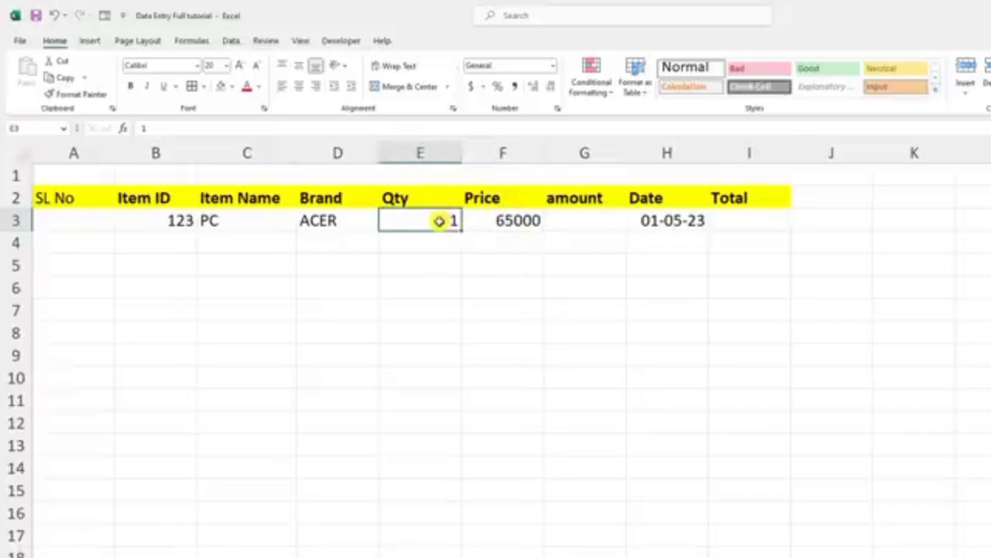
pyautogui.moveTo(420, 213); pyautogui.dragTo(439, 557)
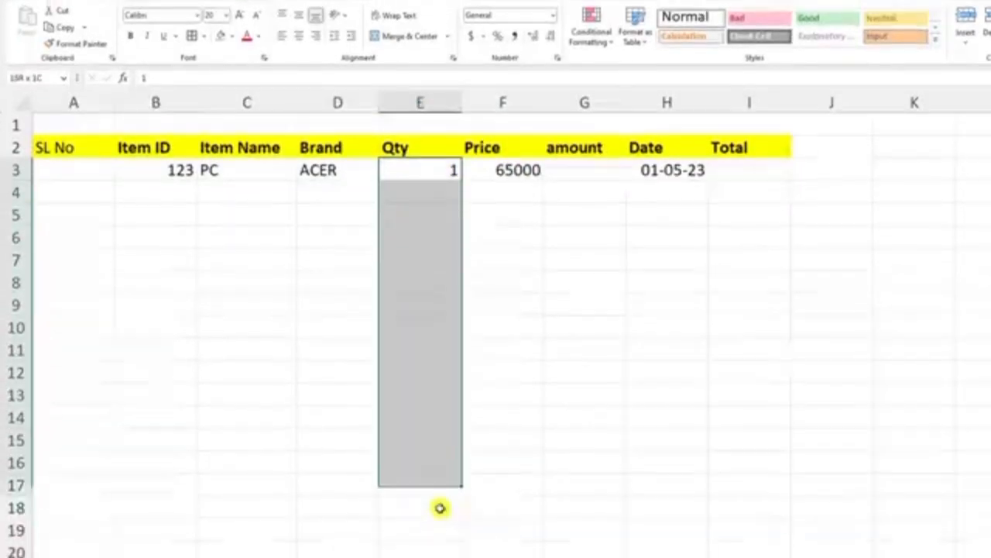
pyautogui.moveTo(439, 507); pyautogui.dragTo(439, 531)
pyautogui.rightClick(409, 190)
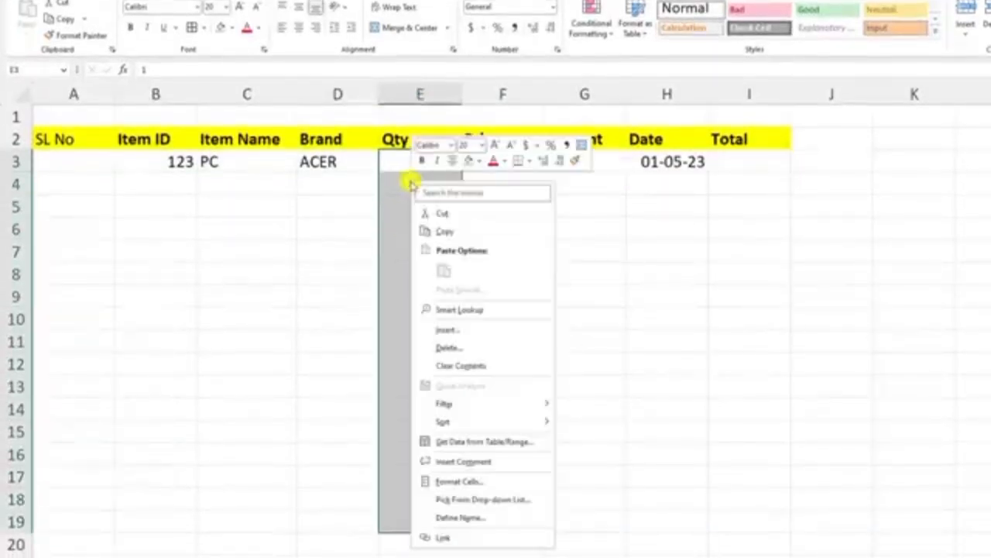
pyautogui.click(465, 481)
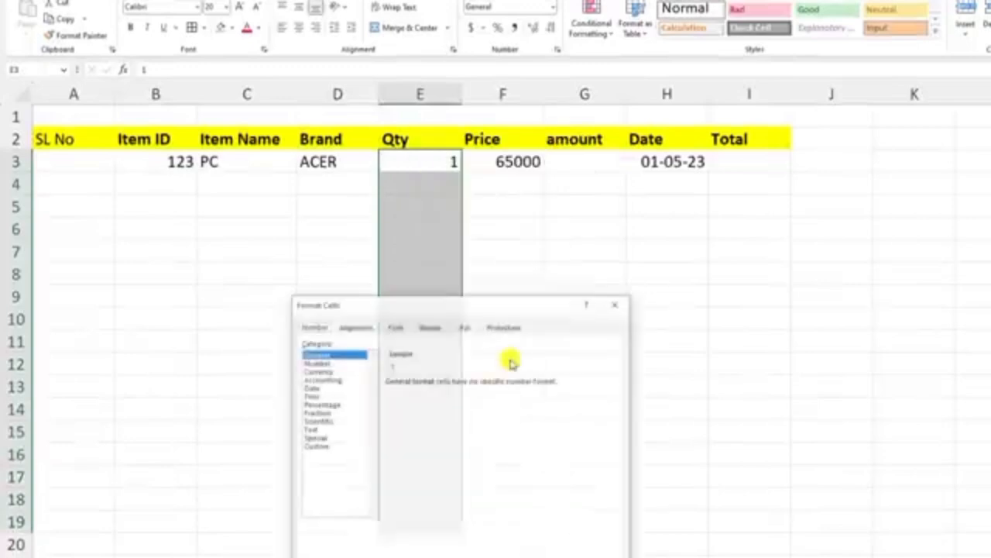
pyautogui.click(317, 446)
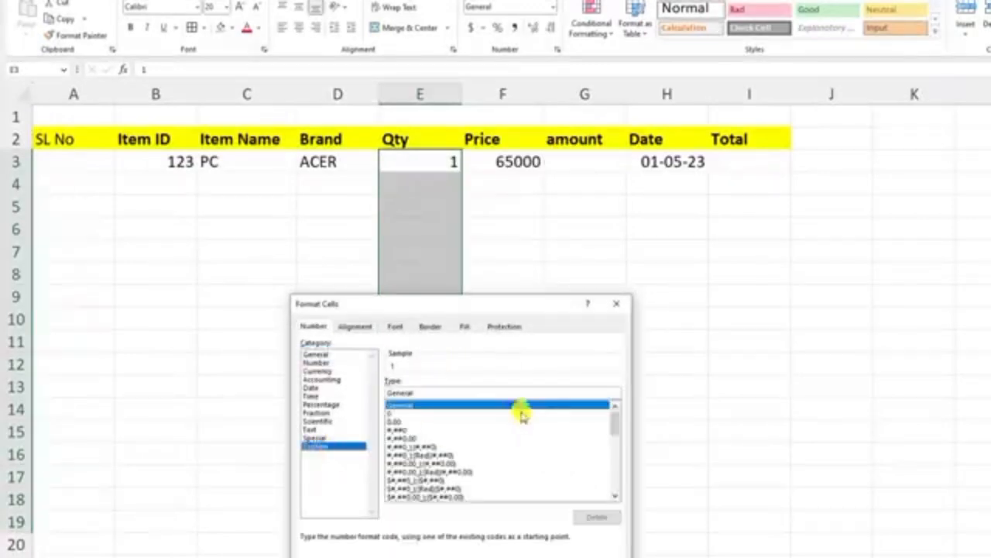
pyautogui.doubleClick(431, 393)
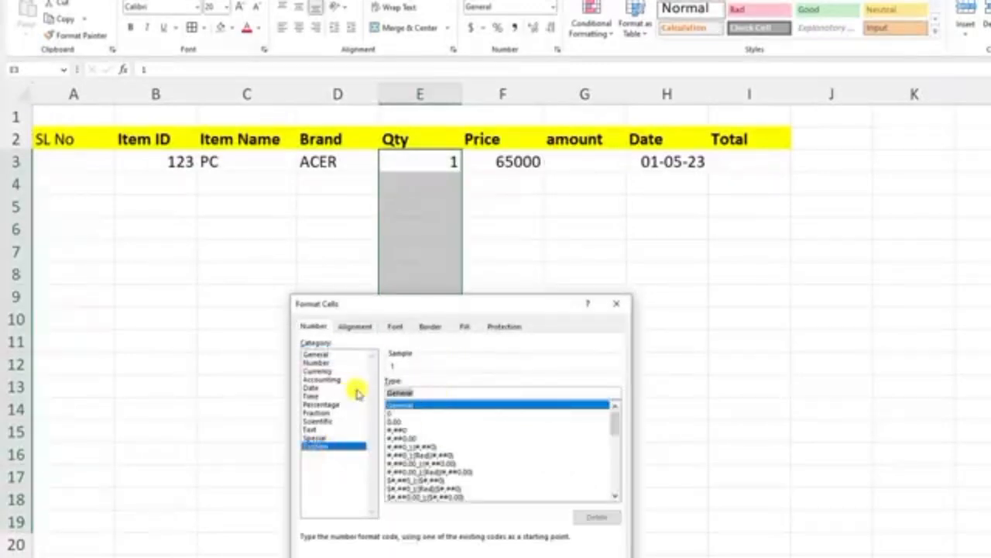
pyautogui.press('BackSpace')
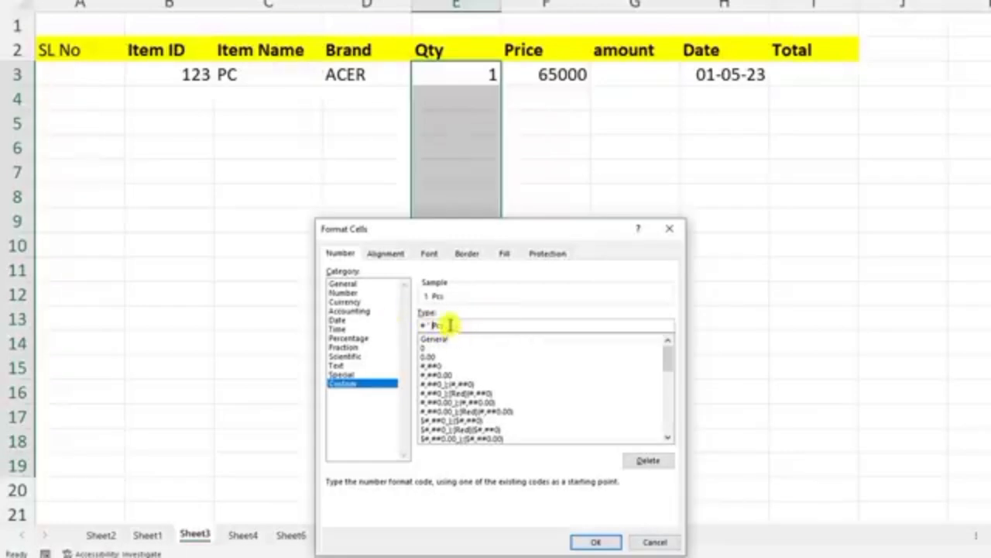
pyautogui.click(592, 541)
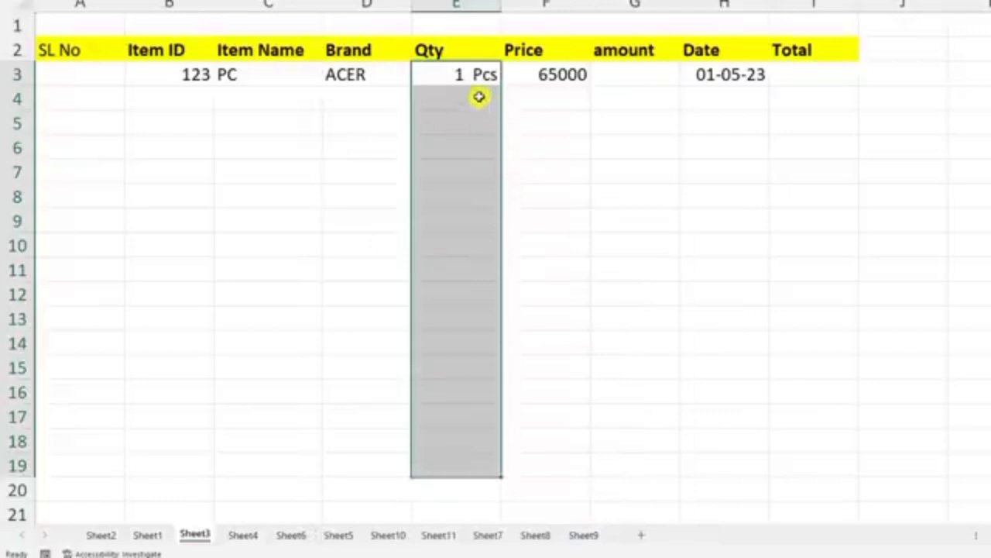
# Step: Enter the quantities 2 in E4 and 3 in E5
pyautogui.click(480, 96)
pyautogui.write('2')
pyautogui.click(469, 122)
pyautogui.write('3')
pyautogui.click(471, 145)
pyautogui.click(471, 126)
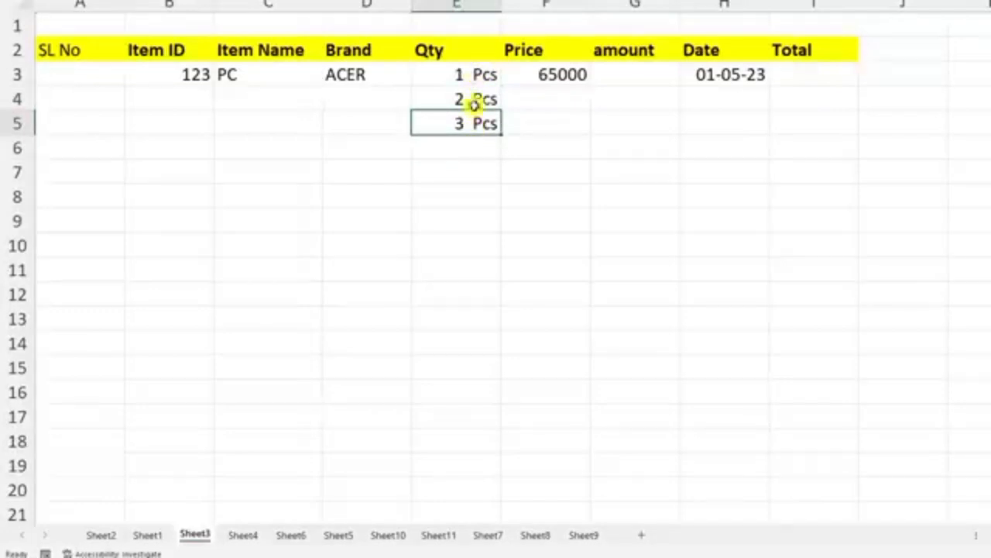
# Step: Try the Currency format with the Bangla (Bangladesh) symbol and 2 decimal places on the Price cells F3:F15, and undo it
pyautogui.click(547, 74)
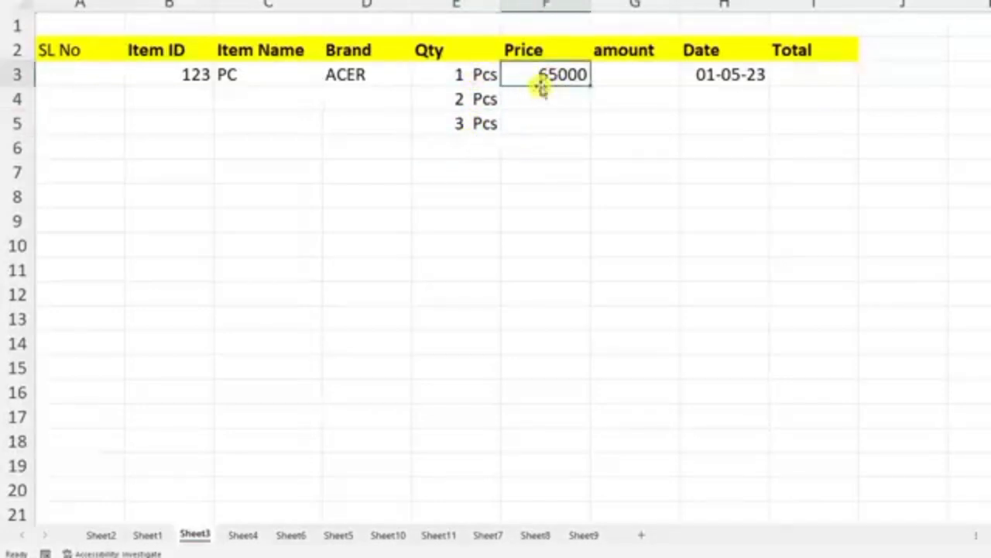
pyautogui.moveTo(538, 77); pyautogui.dragTo(546, 369)
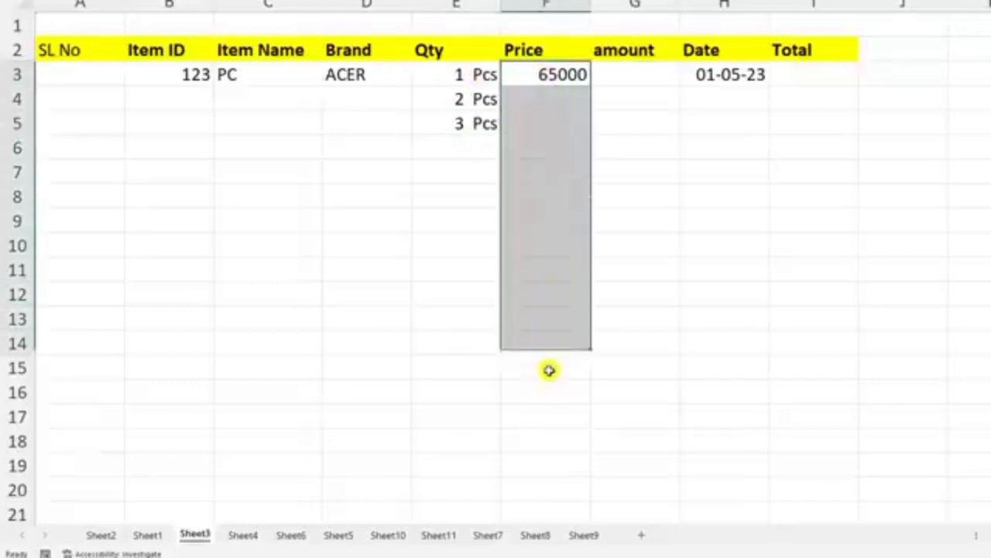
pyautogui.rightClick(543, 198)
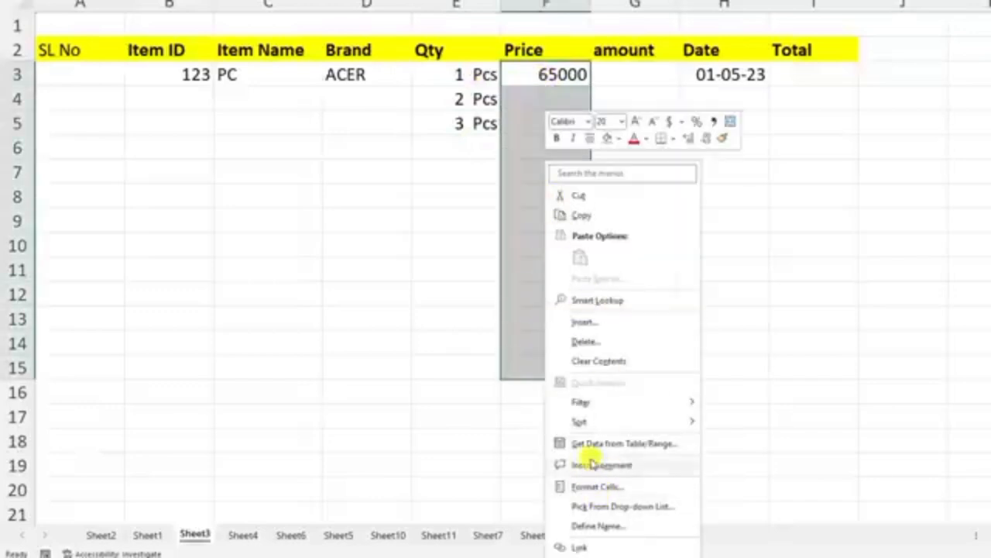
pyautogui.click(593, 486)
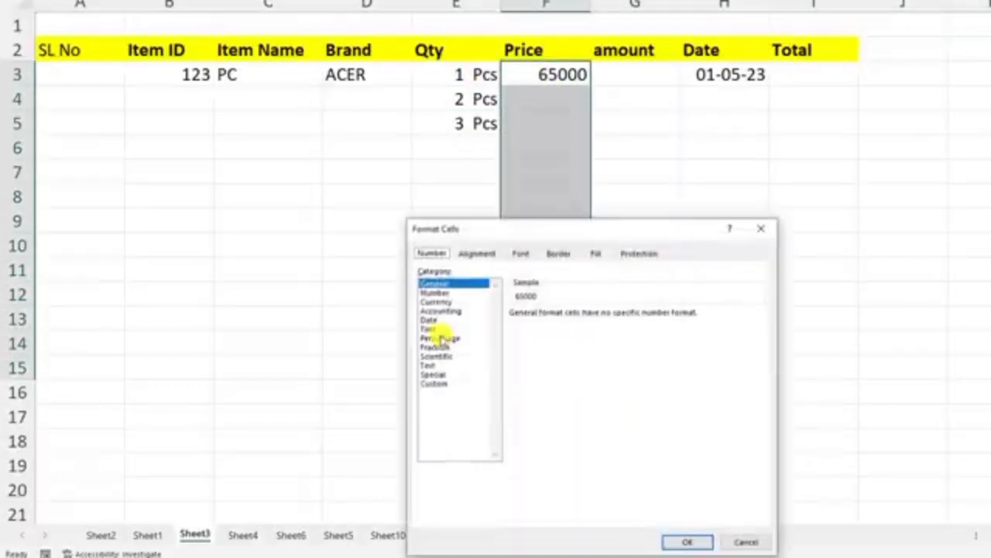
pyautogui.click(441, 302)
pyautogui.click(593, 332)
pyautogui.scroll(-5, 609, 395)
pyautogui.scroll(-10, 609, 426)
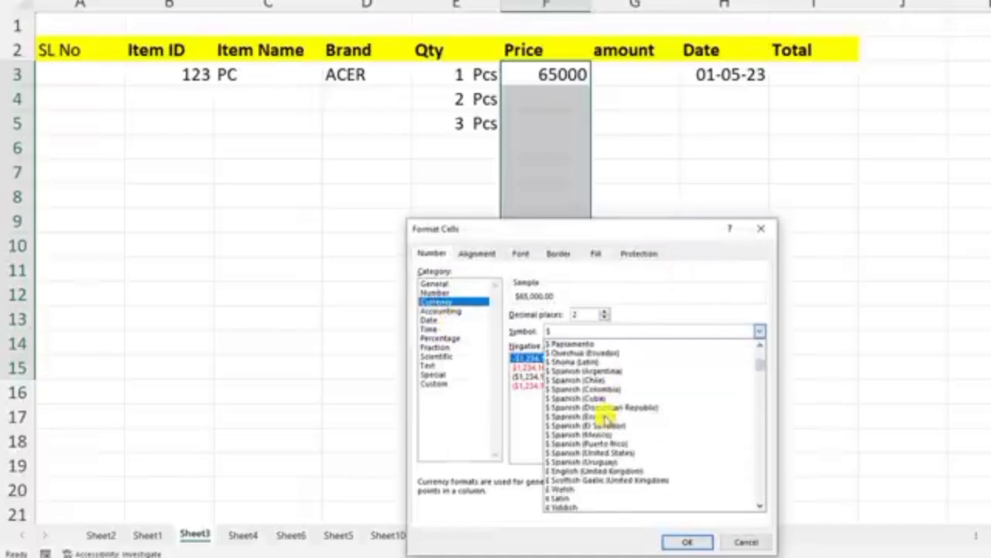
pyautogui.scroll(-3, 603, 418)
pyautogui.click(571, 450)
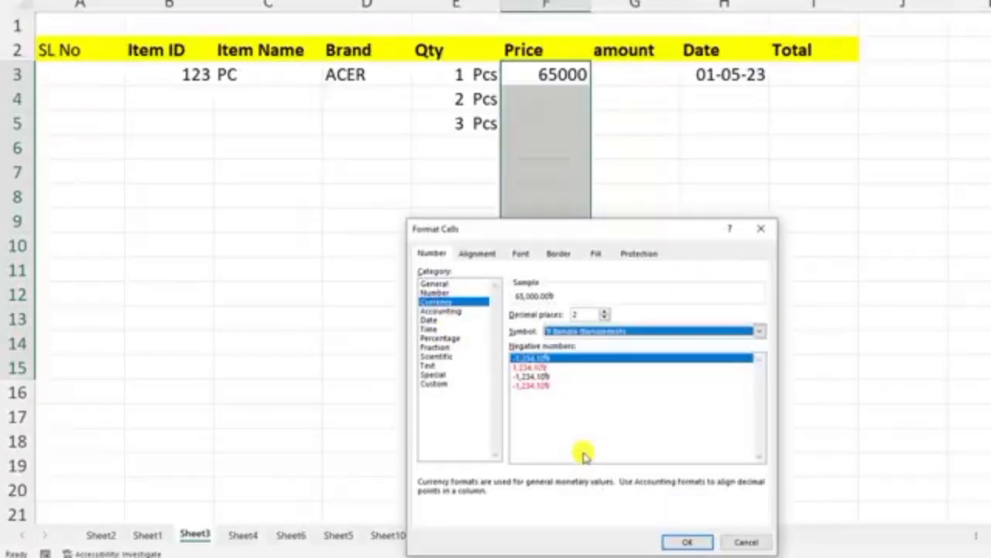
pyautogui.click(680, 543)
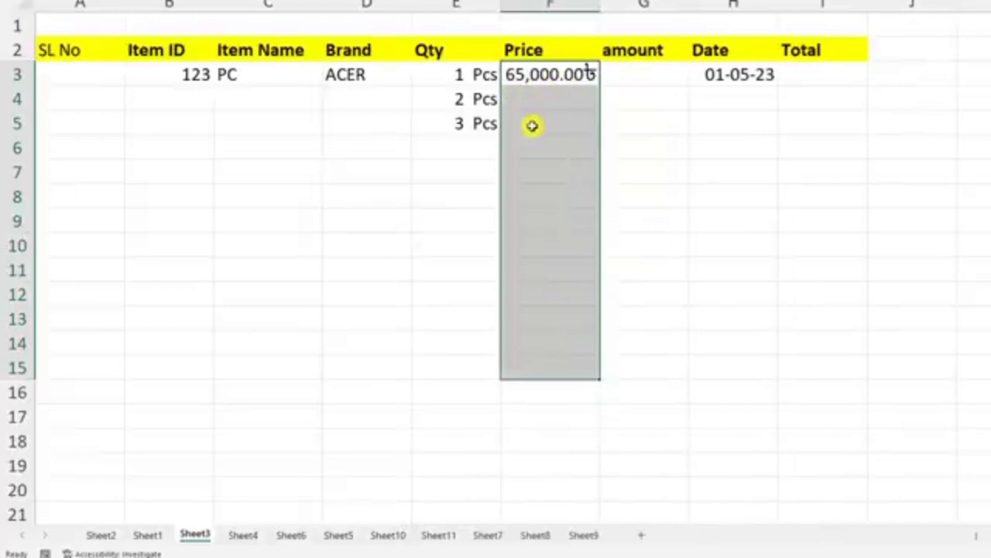
pyautogui.hotkey('ctrl', 'z')
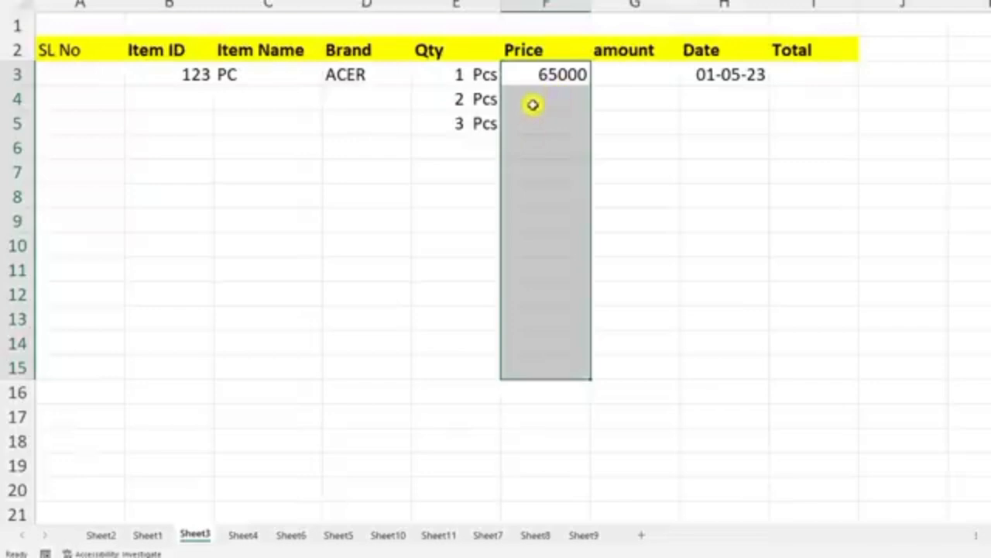
# Step: Apply a custom number format to the Price cells F3:F15 that puts Tk before the number
pyautogui.rightClick(535, 100)
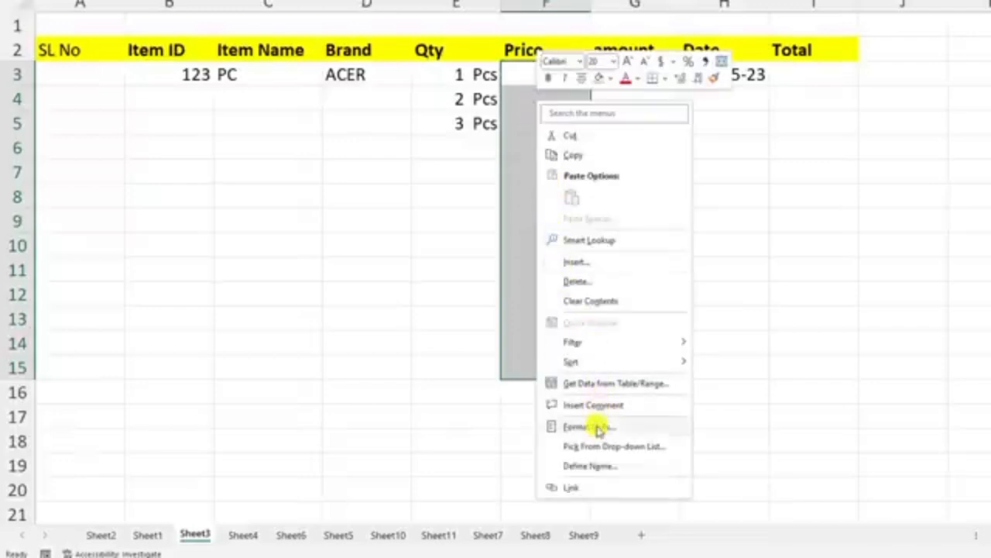
pyautogui.click(569, 426)
pyautogui.click(449, 383)
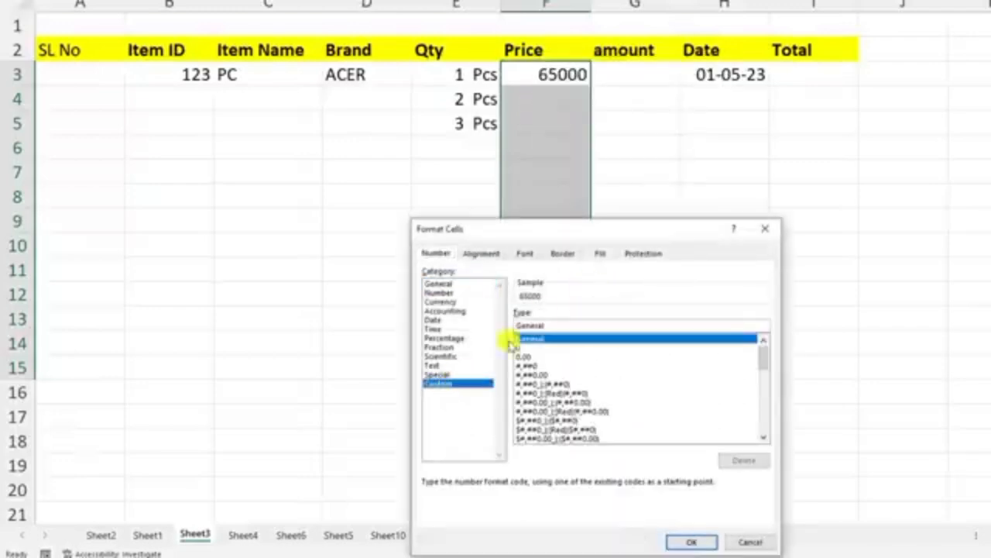
pyautogui.moveTo(552, 325); pyautogui.dragTo(479, 325)
pyautogui.press('BackSpace')
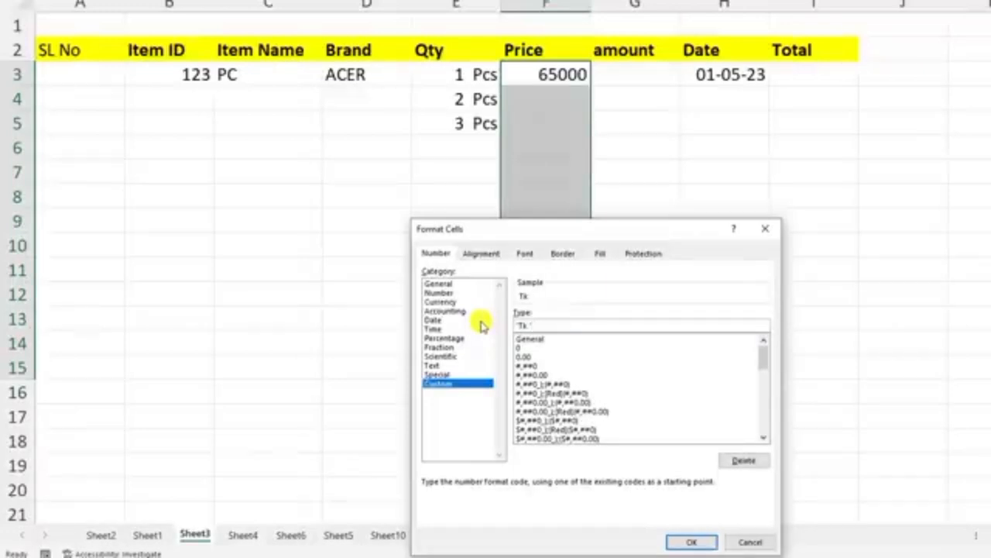
pyautogui.click(692, 541)
# Step: Enter the prices 5 in F4 and 2 in F5
pyautogui.moveTo(547, 162); pyautogui.dragTo(546, 97)
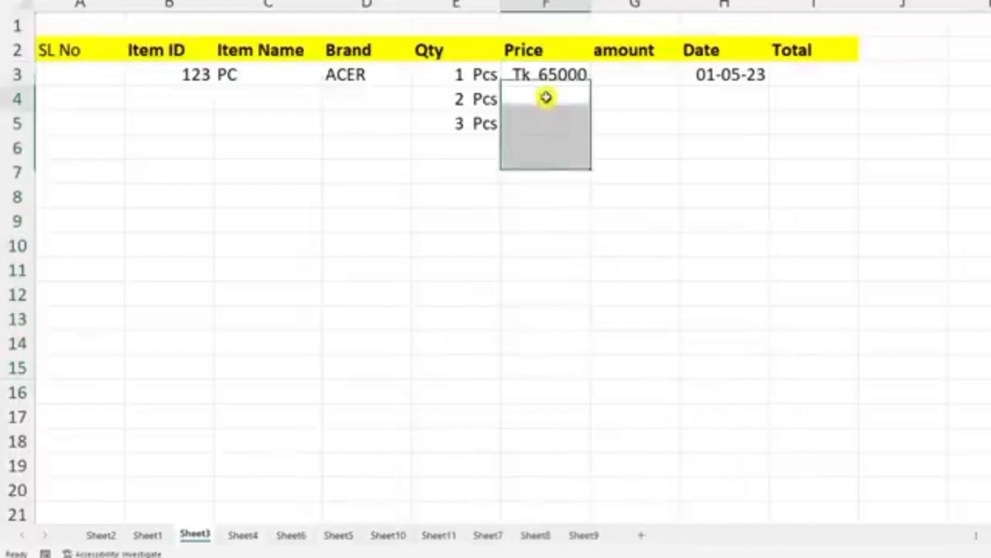
pyautogui.click(548, 94)
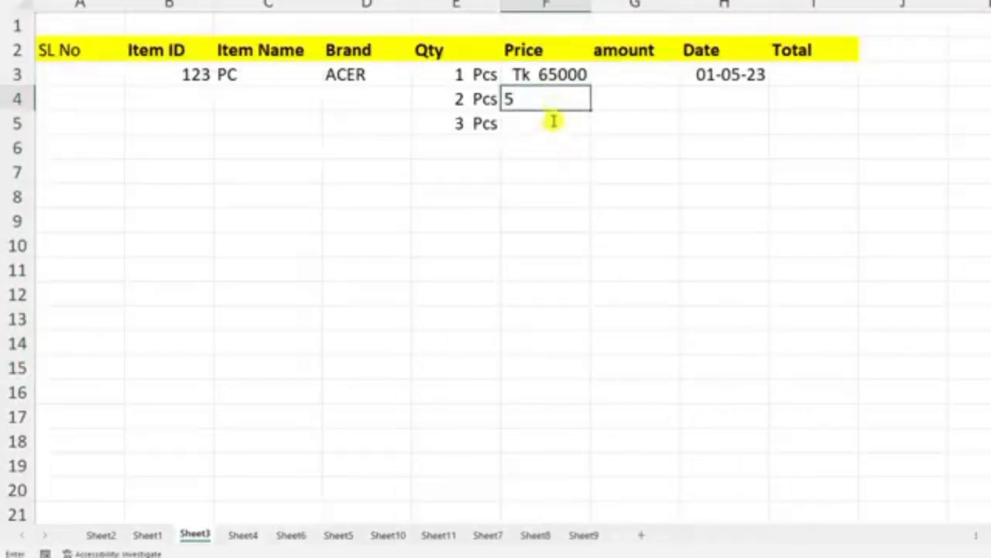
pyautogui.press('Return')
pyautogui.write('2')
pyautogui.press('Return')
pyautogui.click(562, 122)
pyautogui.click(627, 126)
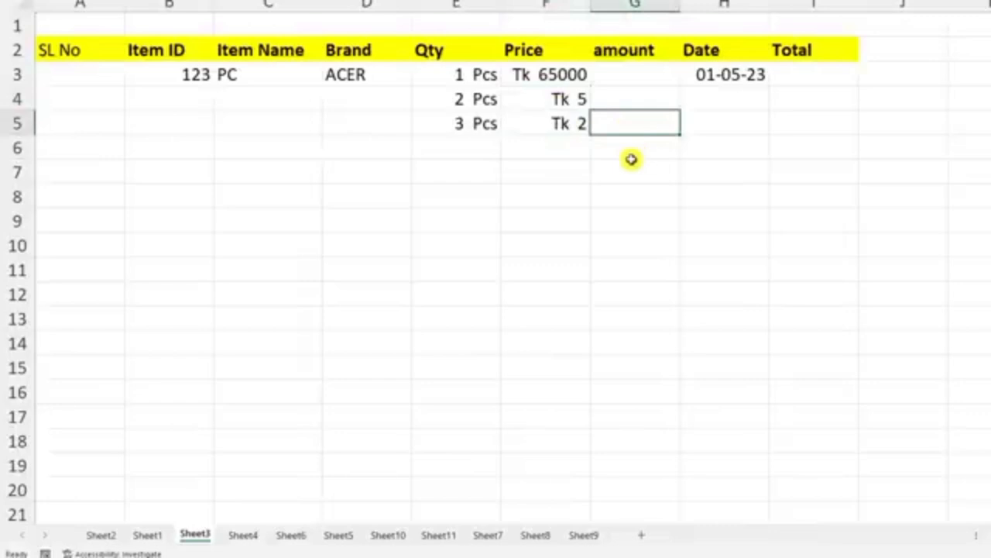
# Step: Calculate the Total in I3 as quantity times price with =E3*F3, and fill the formula down to I5
pyautogui.click(645, 76)
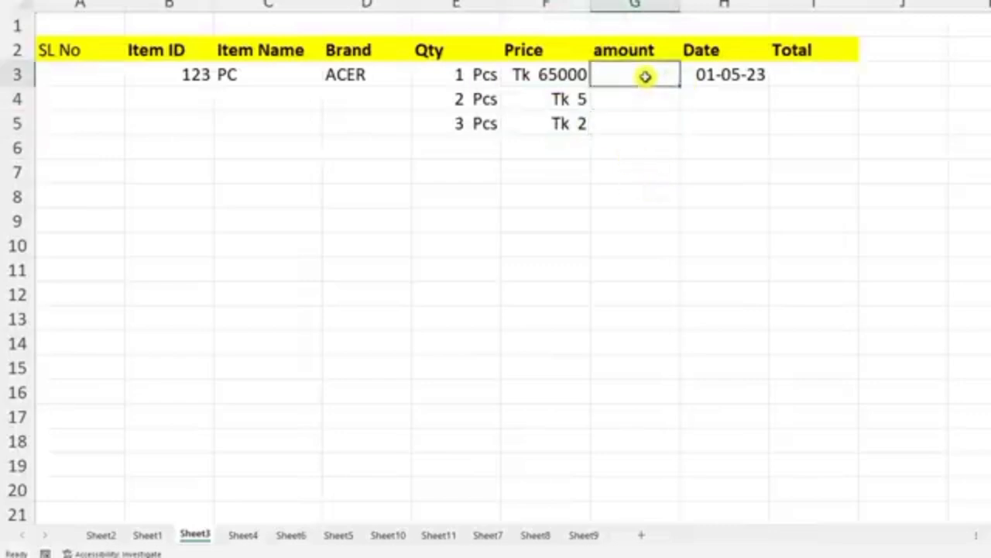
pyautogui.click(832, 72)
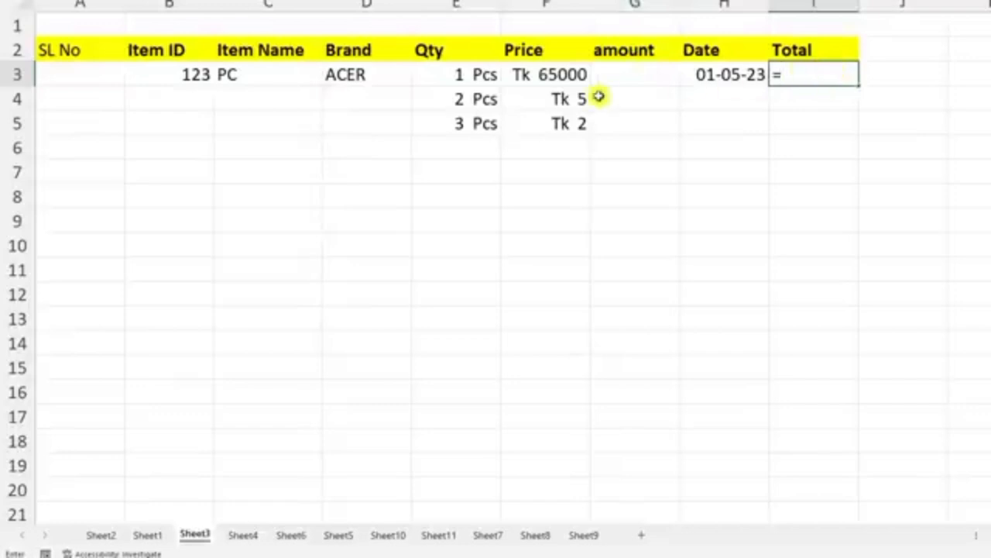
pyautogui.click(473, 75)
pyautogui.write('*')
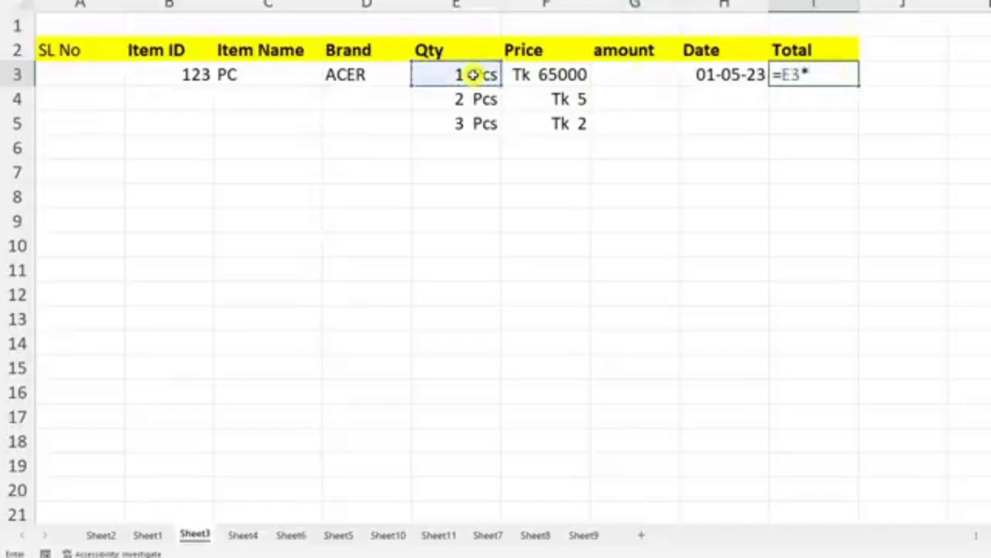
pyautogui.click(550, 76)
pyautogui.press('Return')
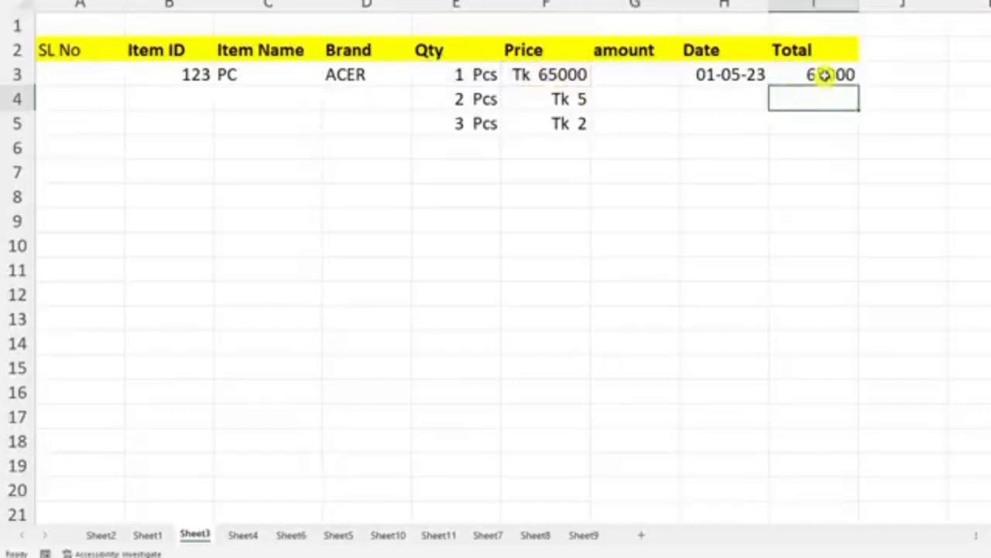
pyautogui.click(826, 74)
pyautogui.moveTo(858, 87); pyautogui.dragTo(852, 131)
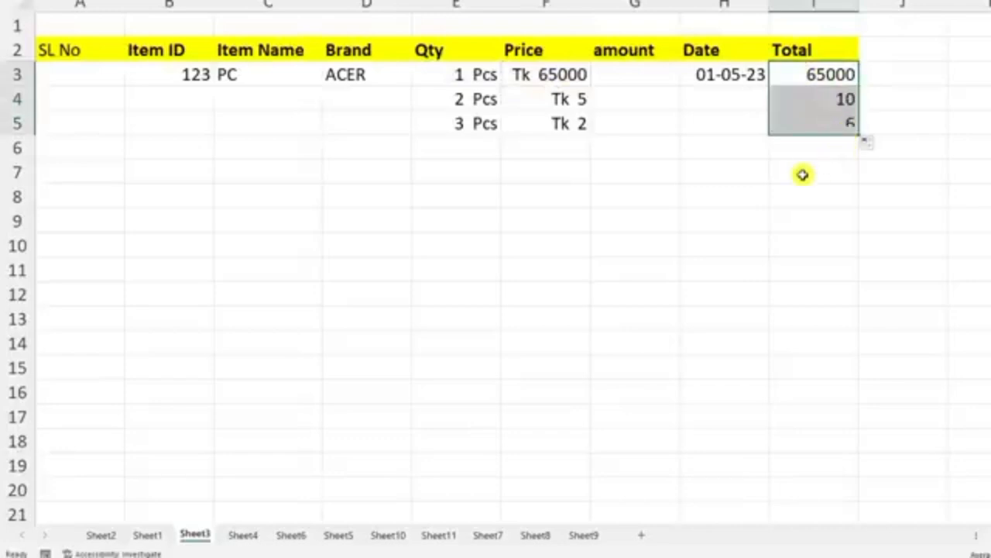
# Step: Change the PC quantity in E3 to 3
pyautogui.click(453, 76)
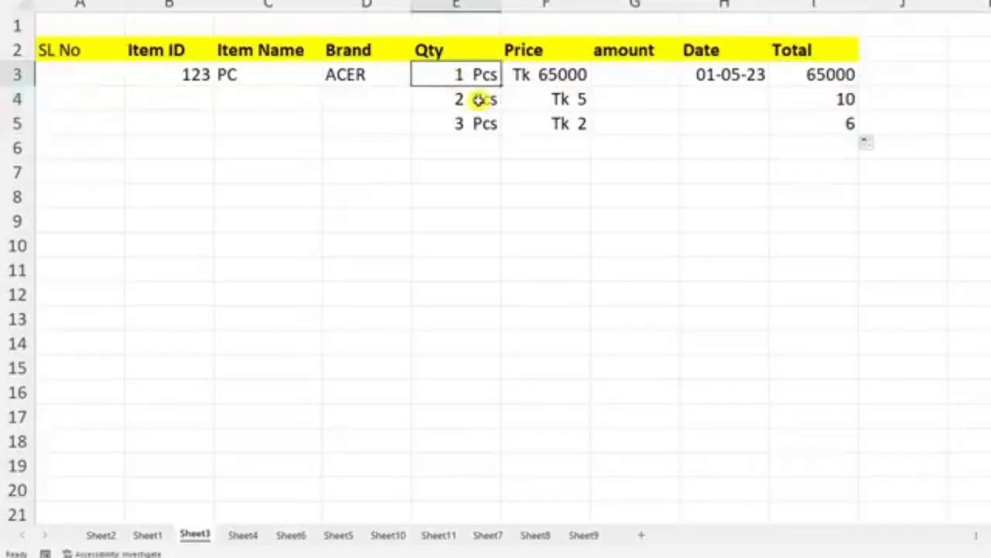
pyautogui.write('3')
pyautogui.press('Return')
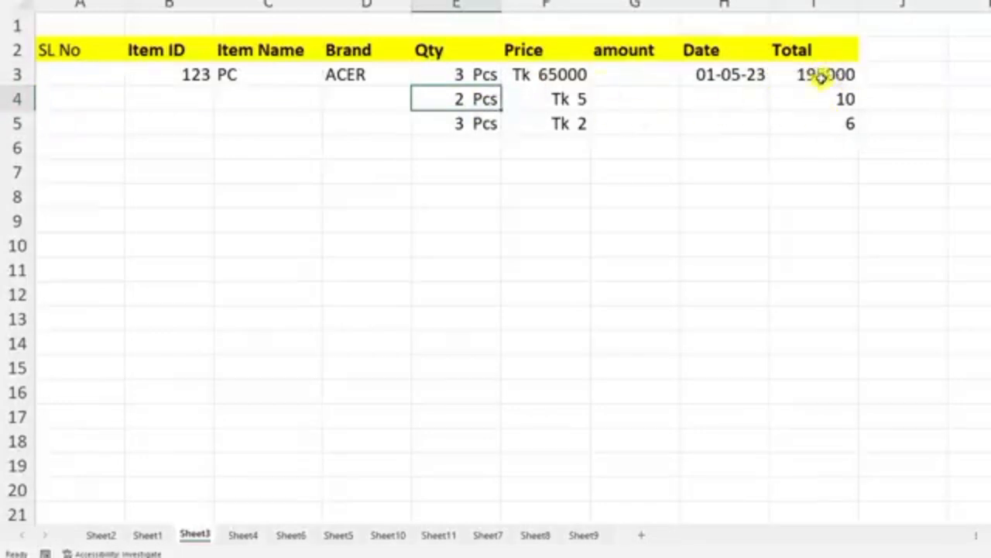
# Step: Copy the Tk price format from F5 to the Total cells I3:I5 with Format Painter, and widen column I
pyautogui.click(558, 124)
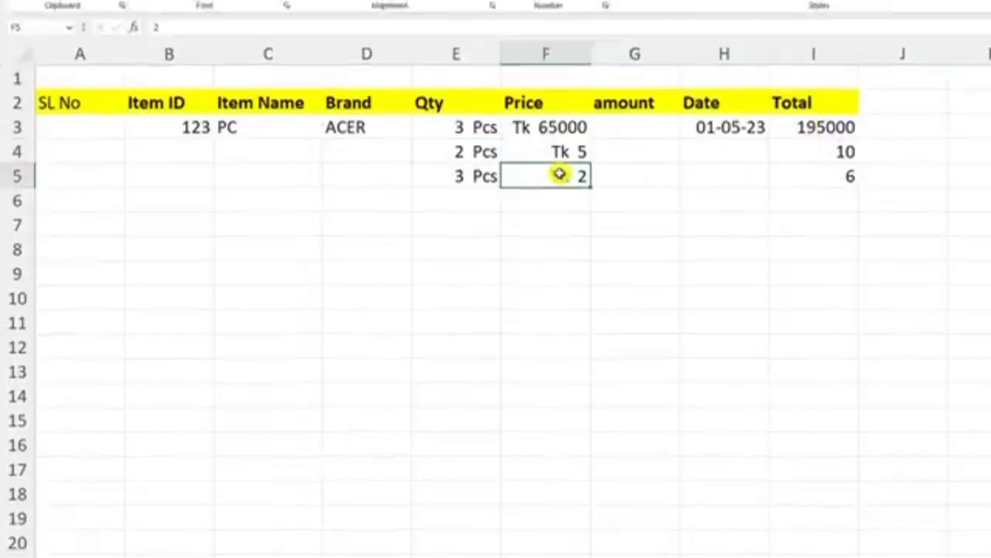
pyautogui.click(83, 102)
pyautogui.moveTo(822, 239); pyautogui.dragTo(830, 290)
pyautogui.moveTo(858, 165); pyautogui.dragTo(882, 164)
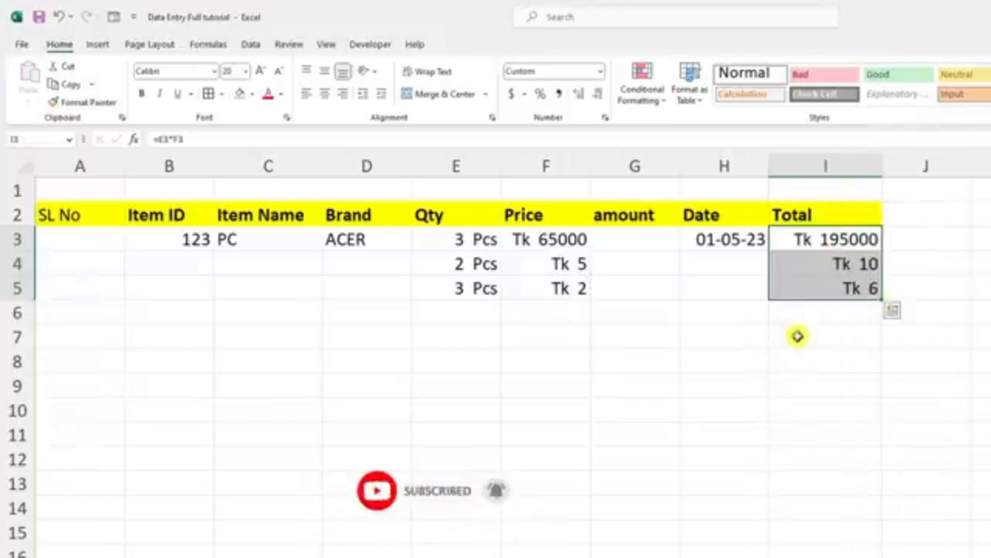
pyautogui.click(783, 387)
# Step: Apply the long date format of the type Wednesday, March 14, 2012 to the Date cells H3:H13
pyautogui.click(725, 242)
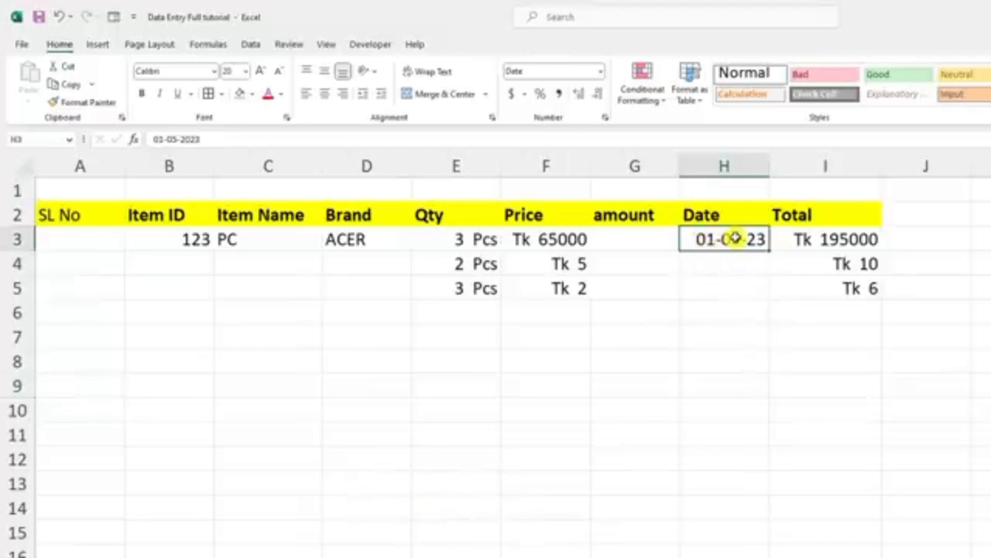
pyautogui.moveTo(734, 238); pyautogui.dragTo(736, 486)
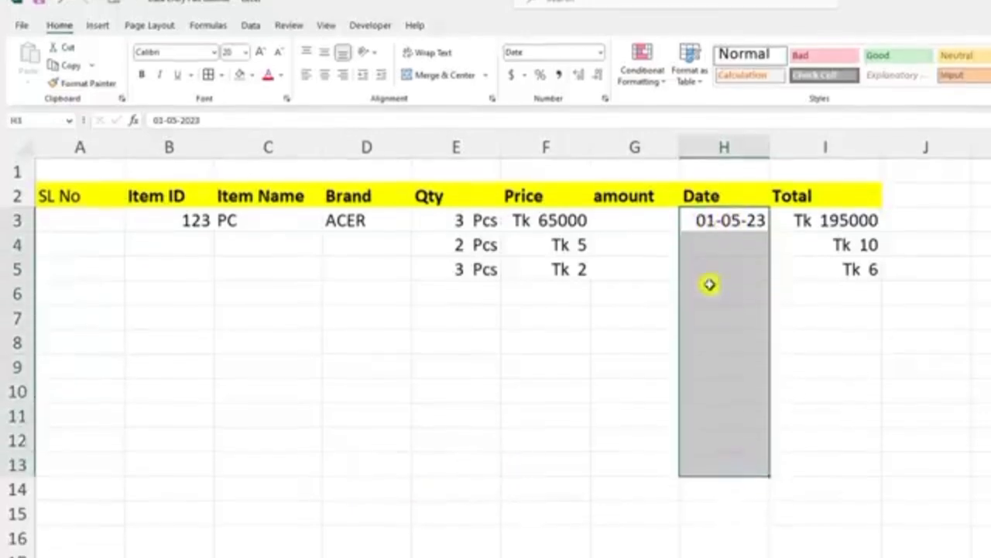
pyautogui.rightClick(721, 246)
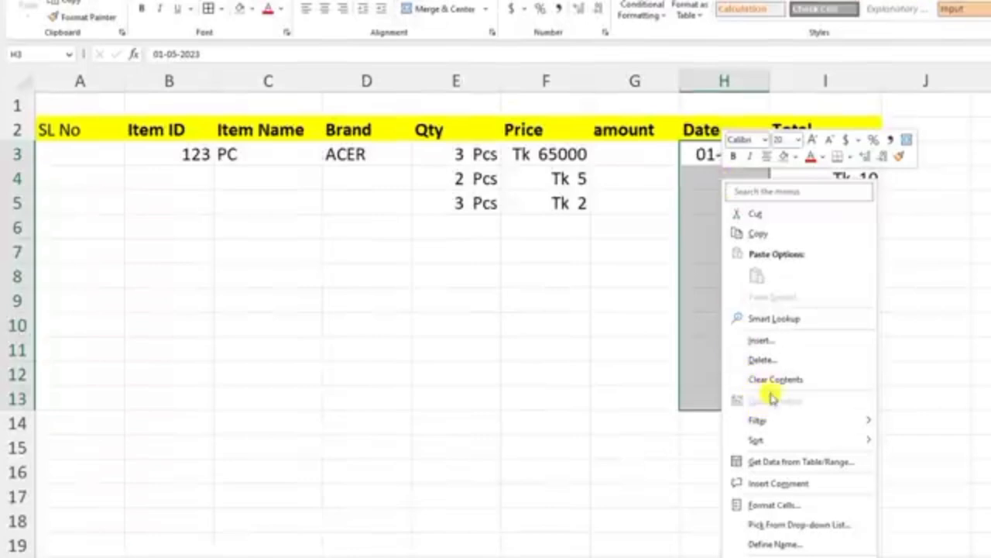
pyautogui.click(778, 503)
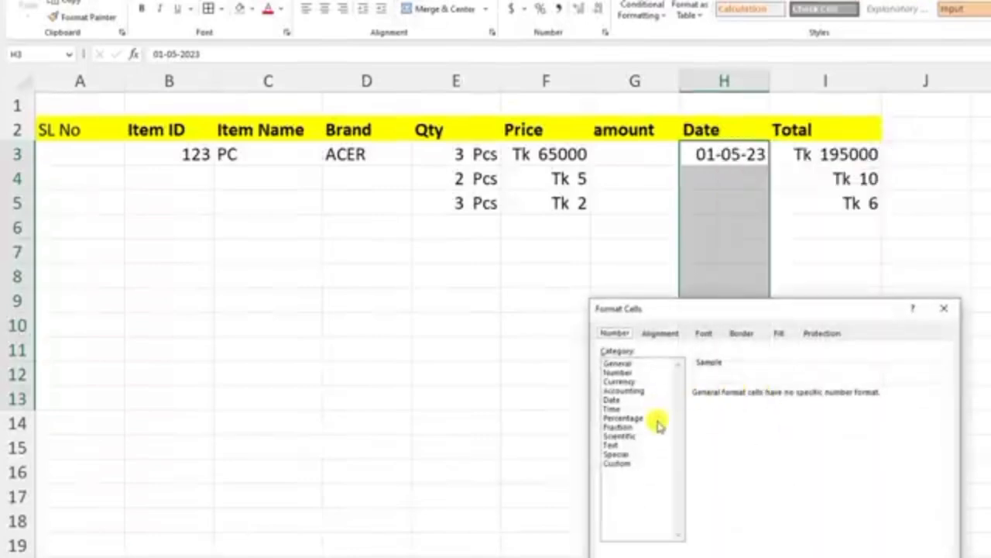
pyautogui.click(613, 399)
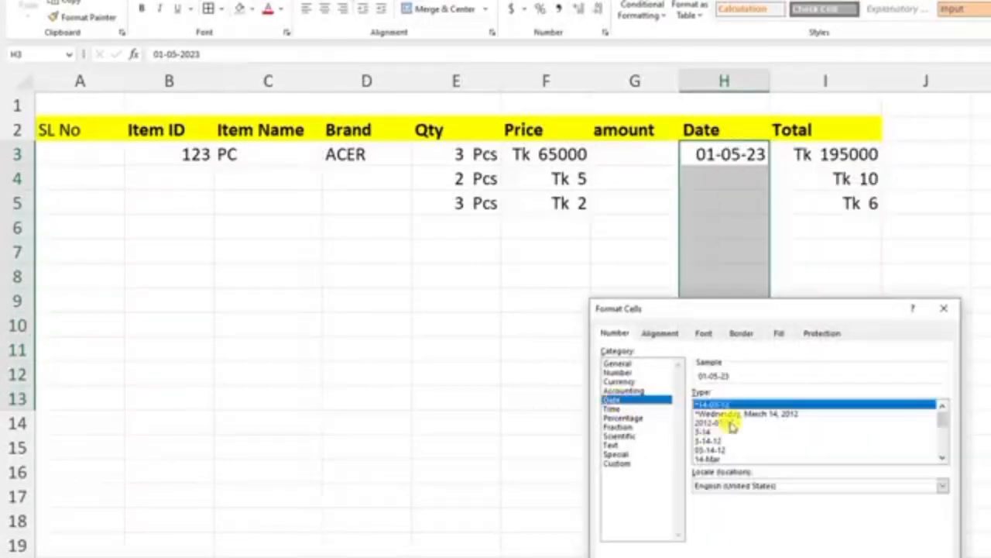
pyautogui.click(728, 414)
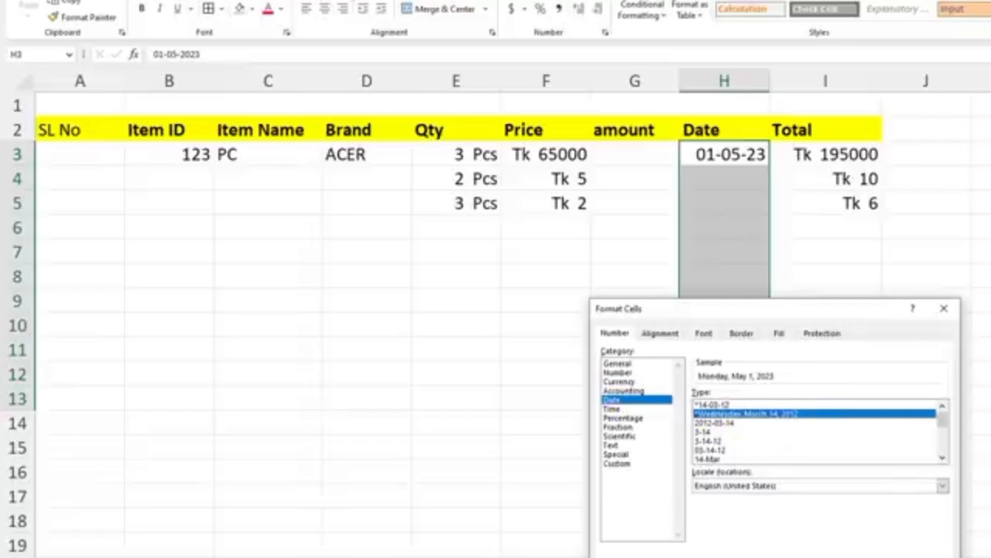
pyautogui.press('Return')
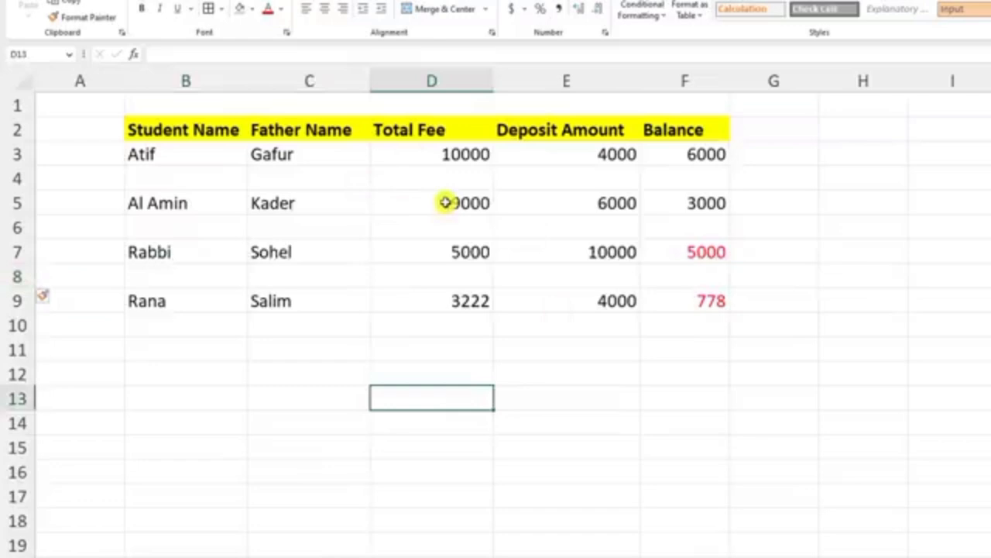
# Step: Add all borders to the student fee table B2:F9 on Sheet4
pyautogui.moveTo(194, 133); pyautogui.dragTo(697, 304)
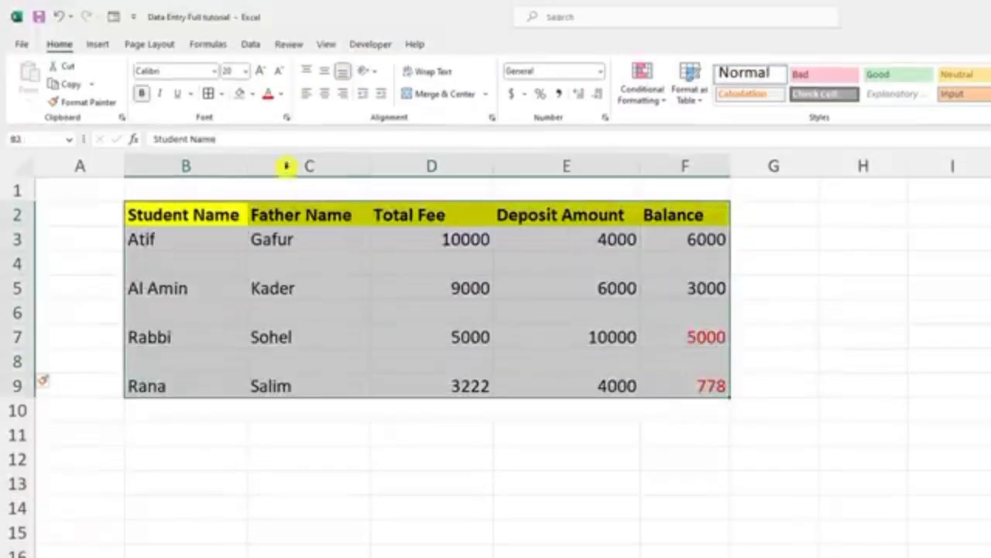
pyautogui.click(207, 93)
pyautogui.click(474, 500)
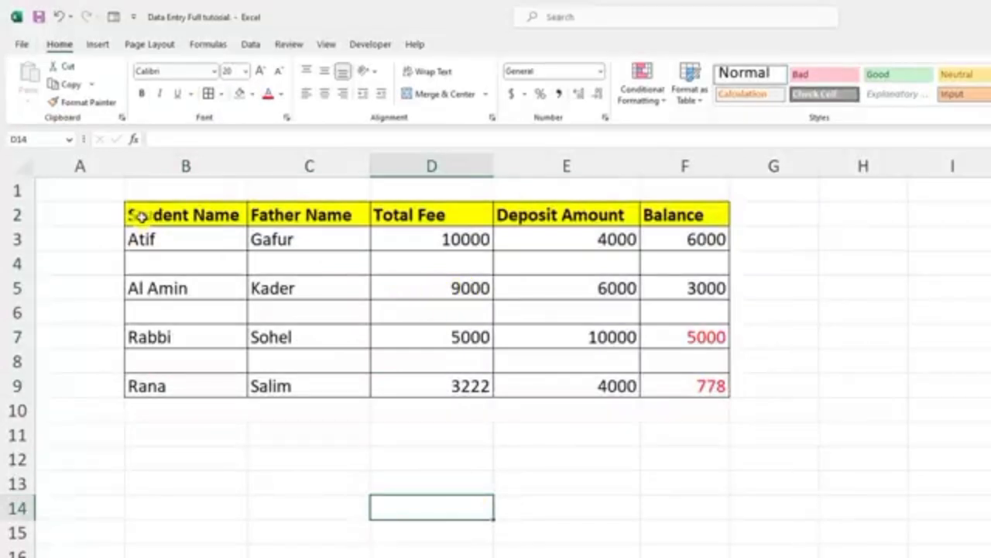
# Step: Try deleting the empty row 4 of the student fee table on its own, and undo it
pyautogui.click(17, 260)
pyautogui.rightClick(20, 260)
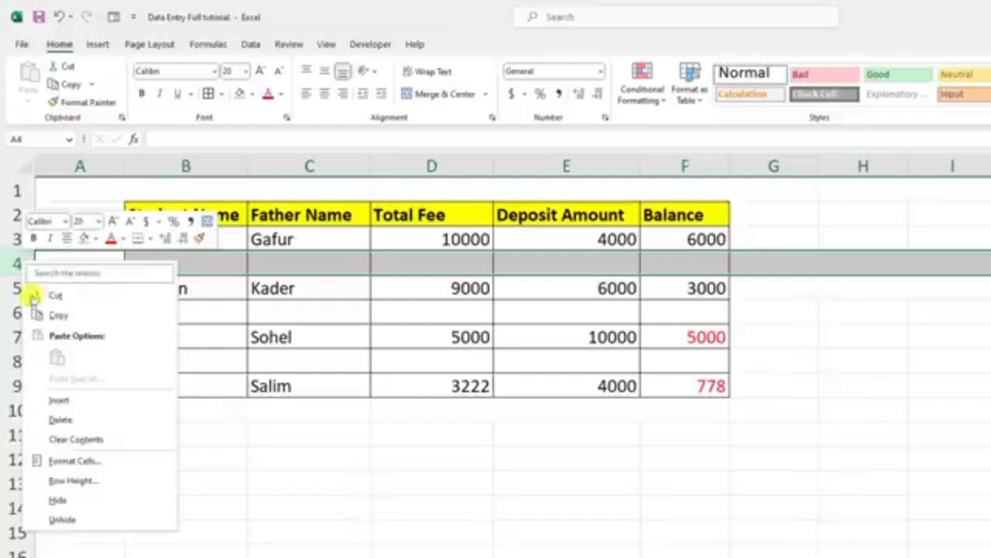
pyautogui.click(59, 420)
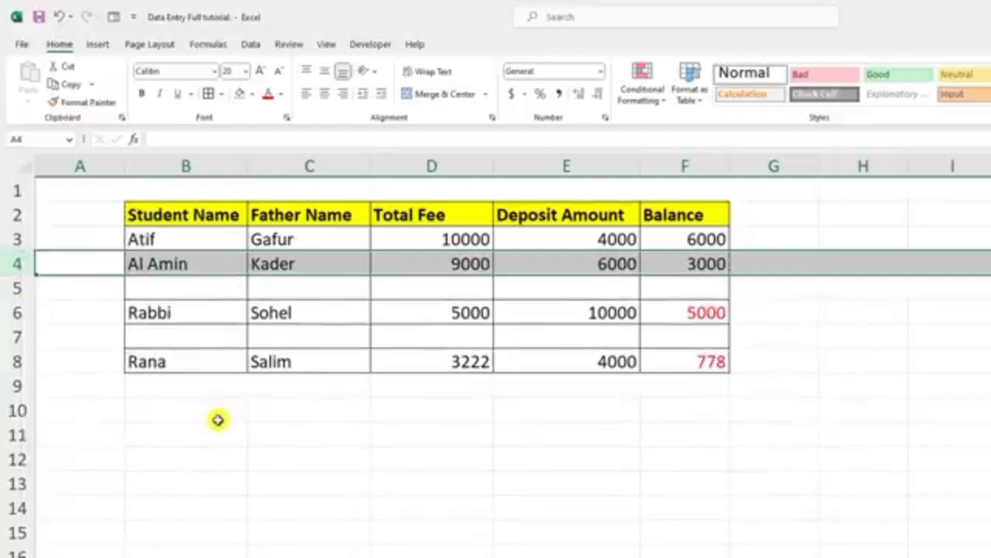
pyautogui.hotkey('ctrl', 'z')
# Step: Select only the blank cells within the student fee table B2:F9 using Go To Special with Blanks
pyautogui.click(259, 411)
pyautogui.click(153, 214)
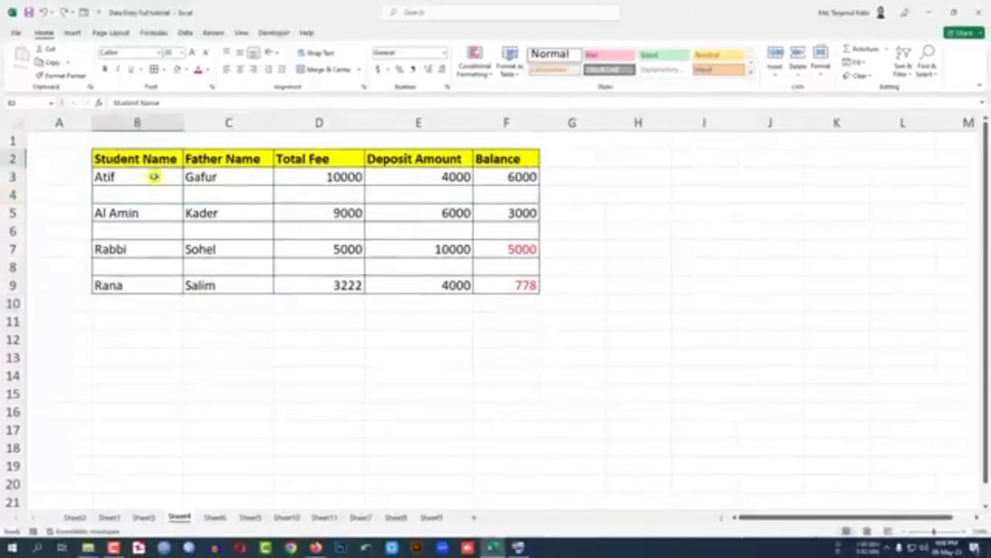
pyautogui.moveTo(154, 177); pyautogui.dragTo(509, 275)
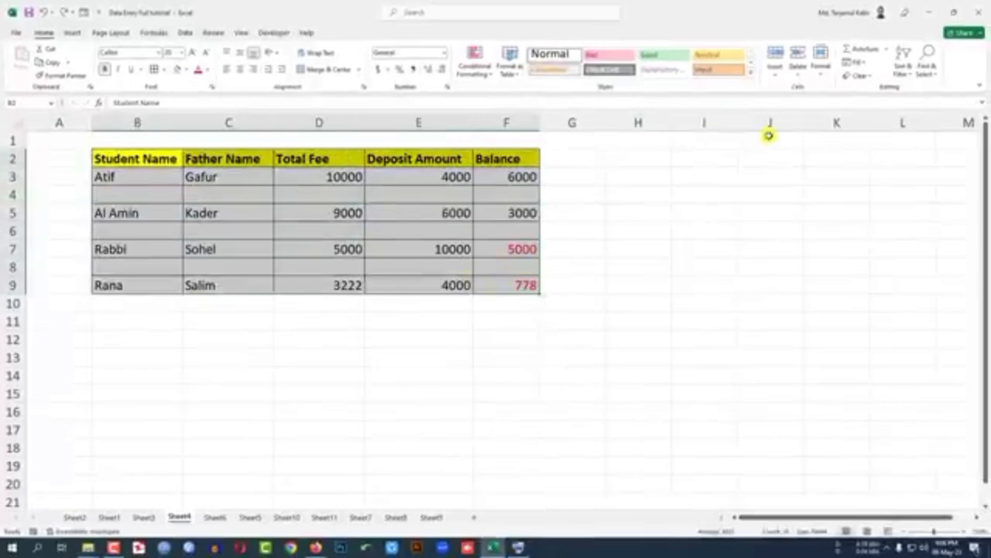
pyautogui.click(936, 76)
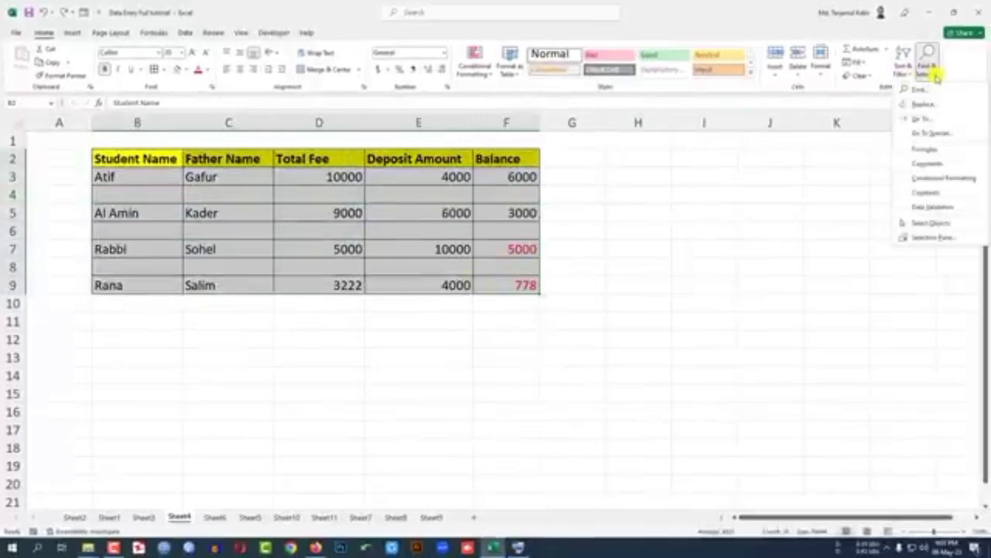
pyautogui.click(932, 132)
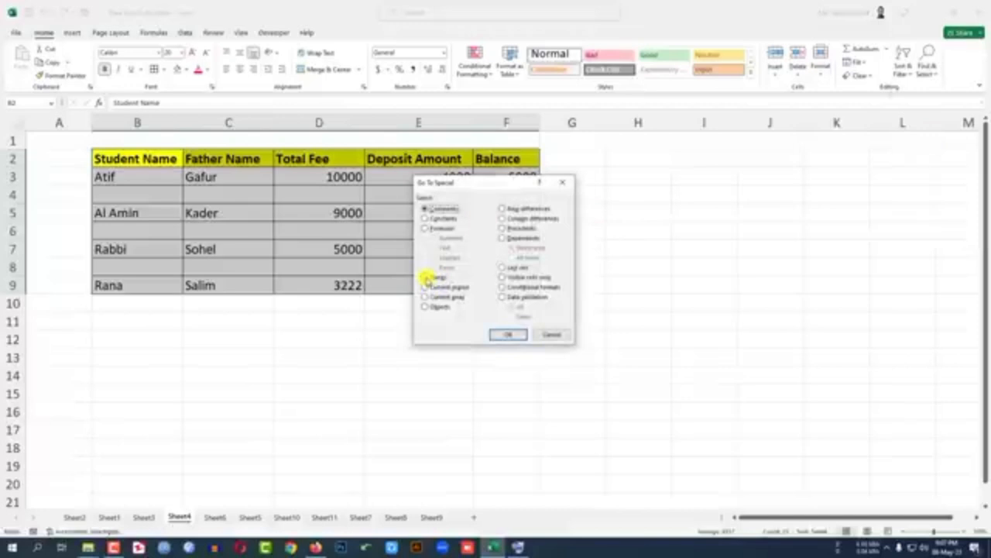
pyautogui.click(426, 278)
pyautogui.click(509, 335)
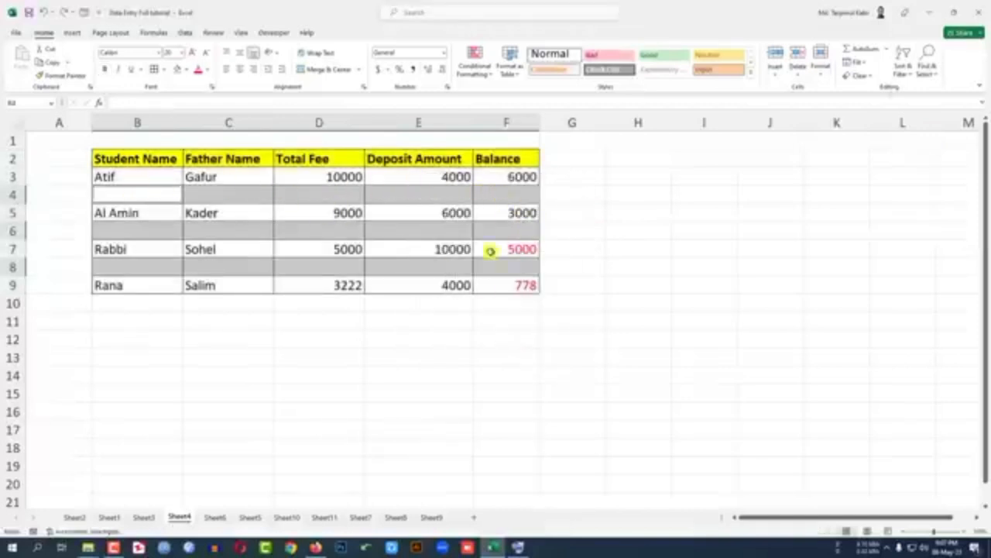
# Step: Delete the selected blank cells in rows 4, 6 and 8 so the student records close up
pyautogui.rightClick(326, 192)
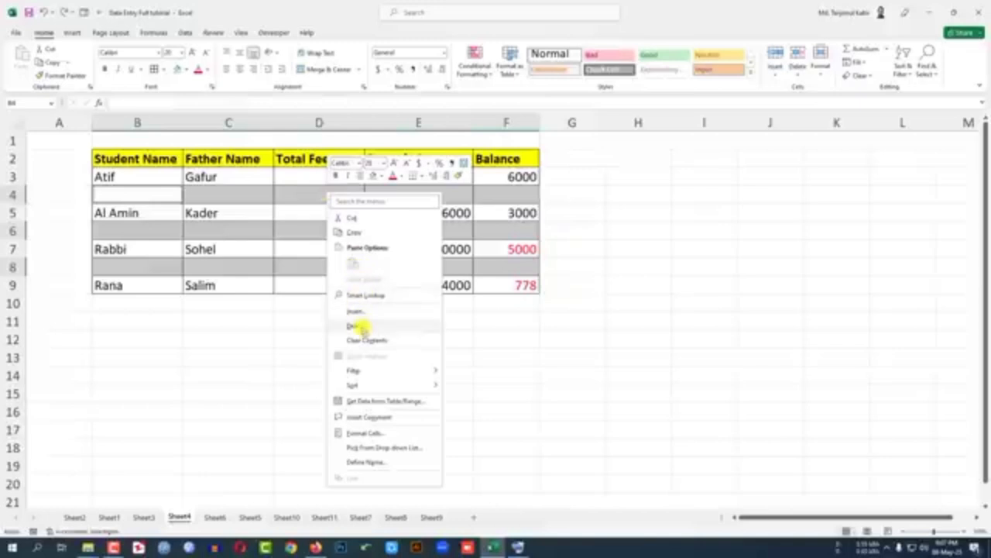
pyautogui.click(361, 326)
pyautogui.click(327, 347)
pyautogui.click(334, 371)
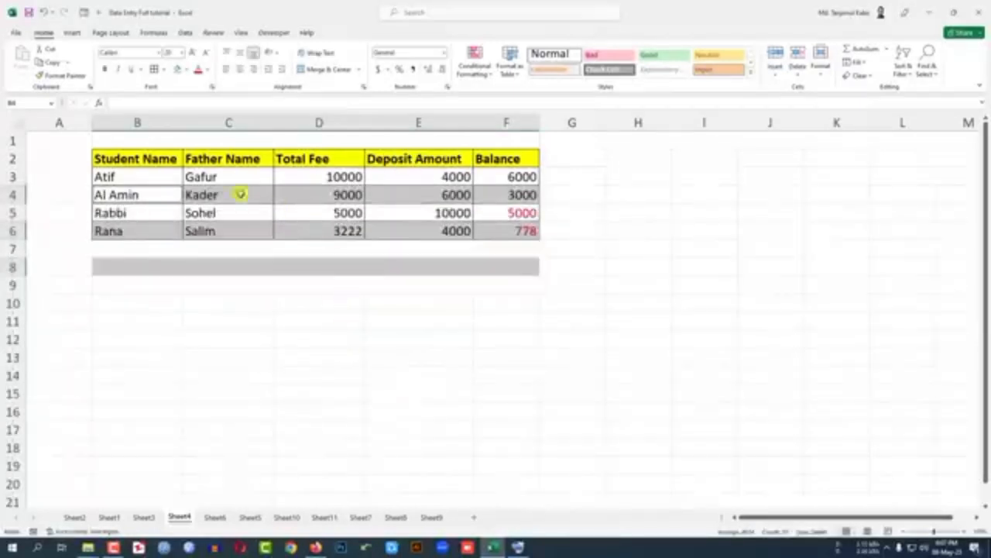
pyautogui.click(340, 256)
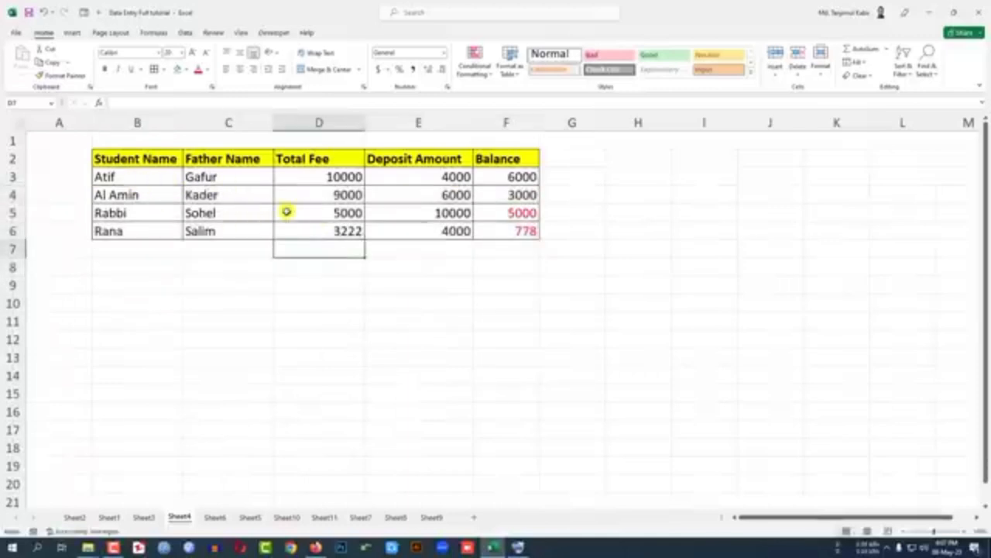
# Step: Clear the Balance values in F3:F6 of the student fee table
pyautogui.click(356, 177)
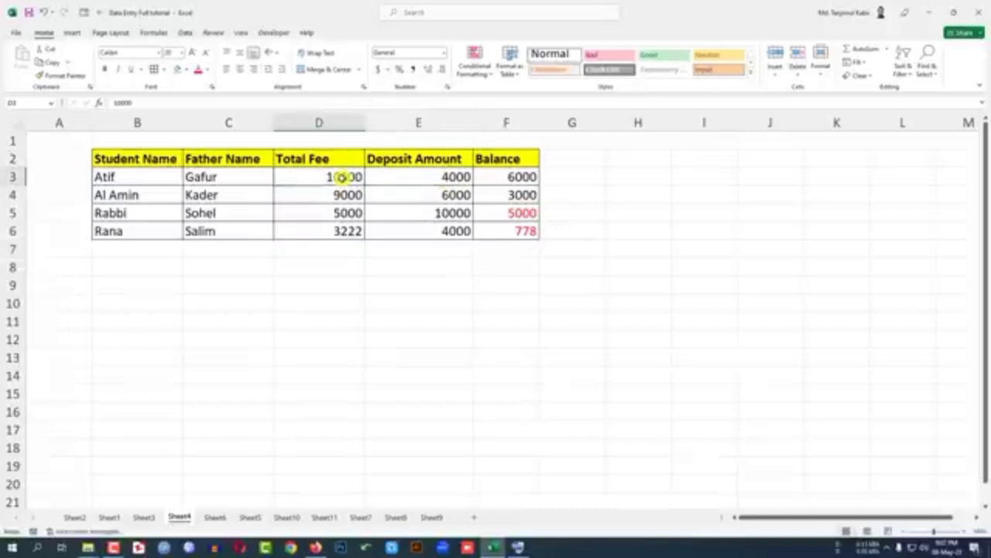
pyautogui.moveTo(527, 180); pyautogui.dragTo(524, 228)
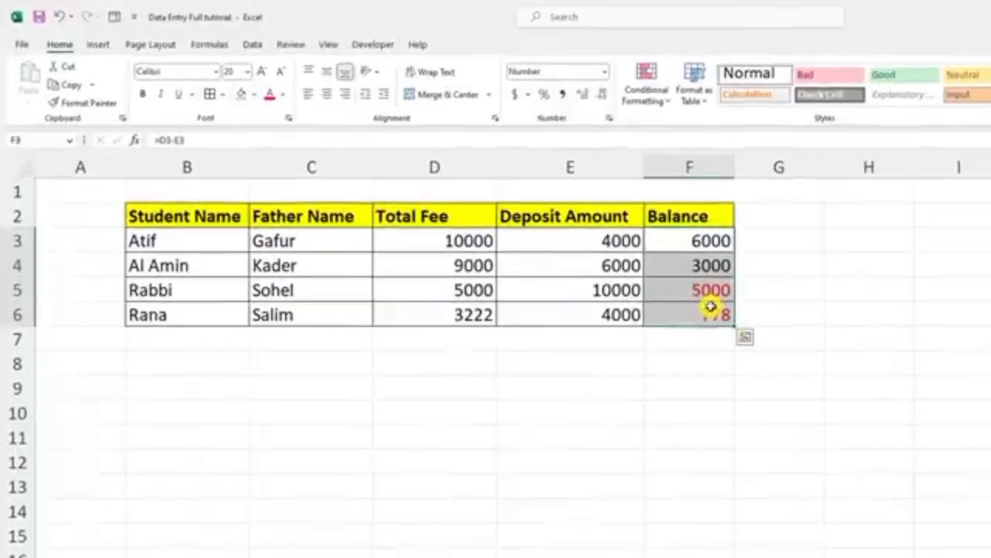
pyautogui.press('Delete')
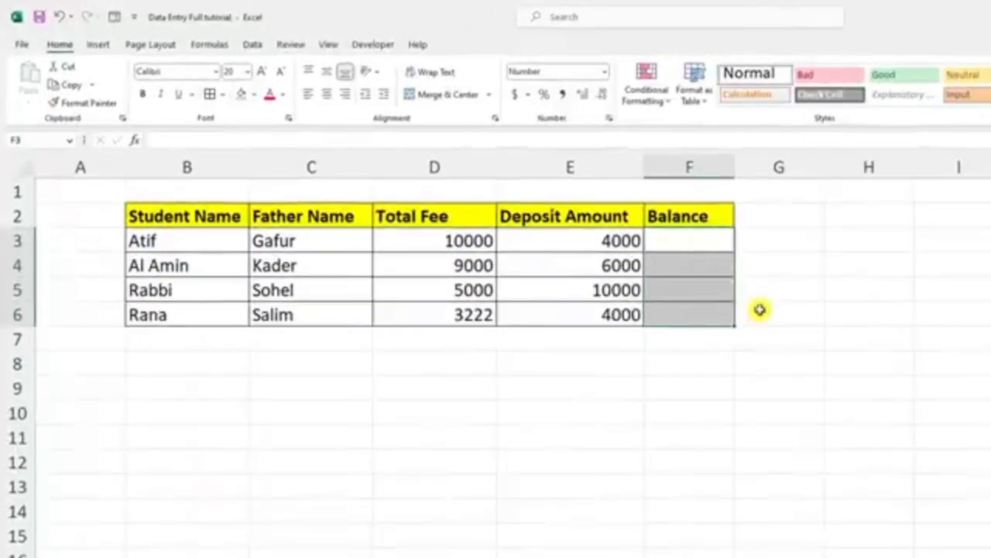
# Step: Calculate the Balance in F3 with the formula =E3-D3 and fill it down through F6
pyautogui.click(759, 310)
pyautogui.click(687, 242)
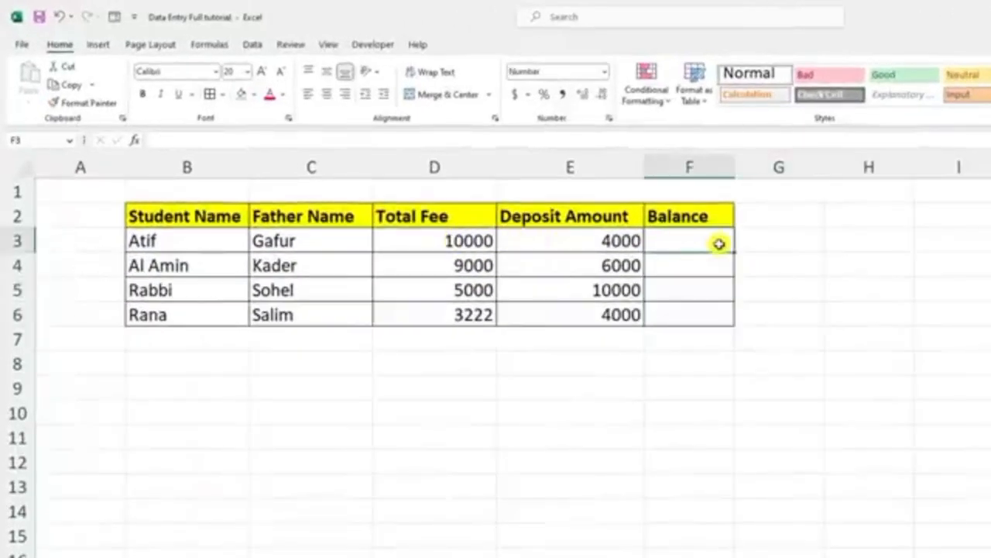
pyautogui.write('=')
pyautogui.click(634, 240)
pyautogui.write('-')
pyautogui.click(474, 240)
pyautogui.press('Return')
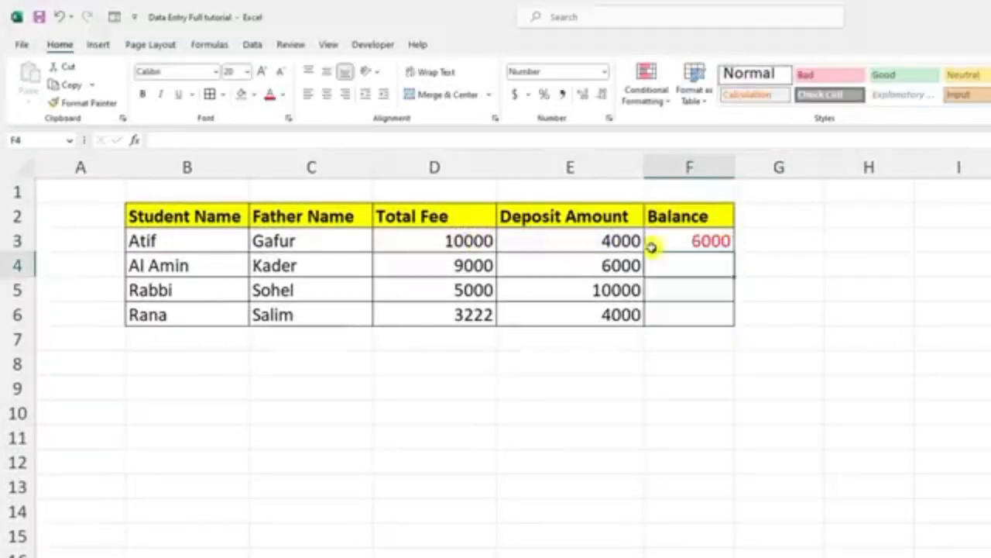
pyautogui.click(709, 242)
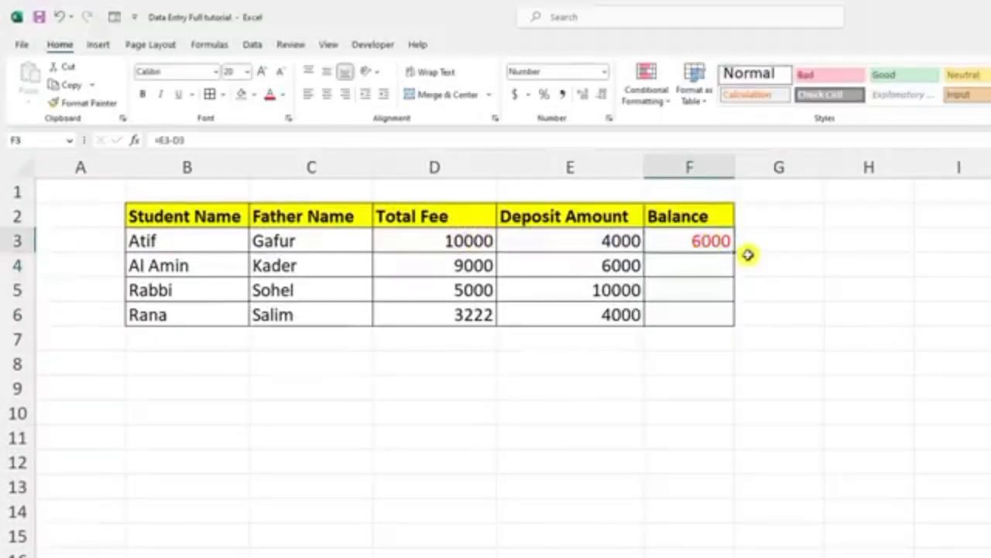
pyautogui.moveTo(732, 251); pyautogui.dragTo(728, 324)
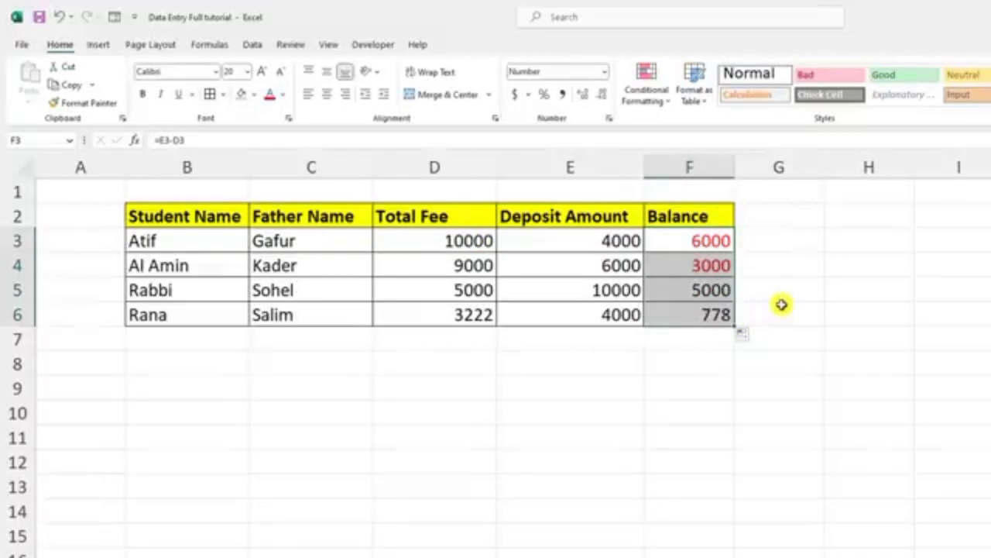
# Step: Format the Balance cells F3:F6 so negative numbers use the black minus-sign style -1234
pyautogui.click(714, 265)
pyautogui.click(707, 289)
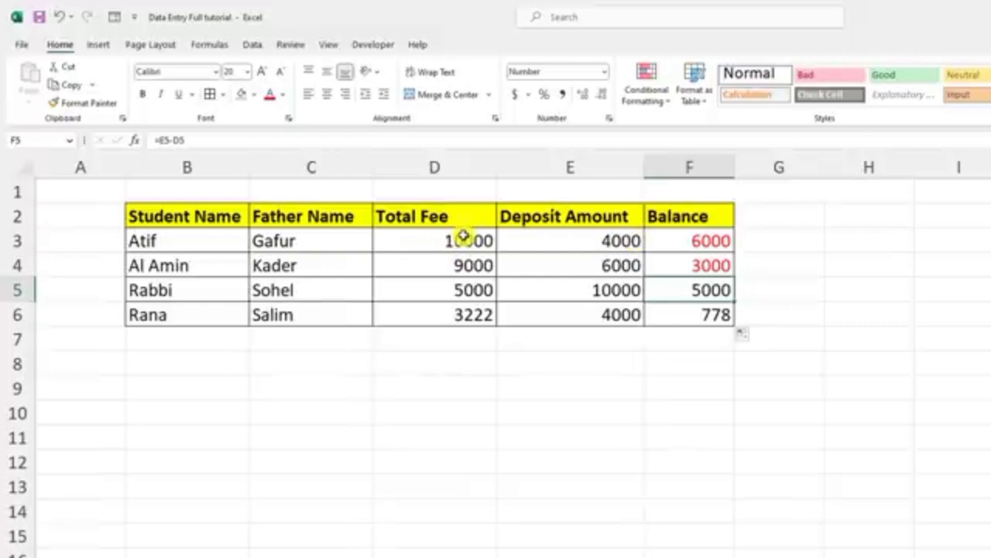
pyautogui.click(709, 240)
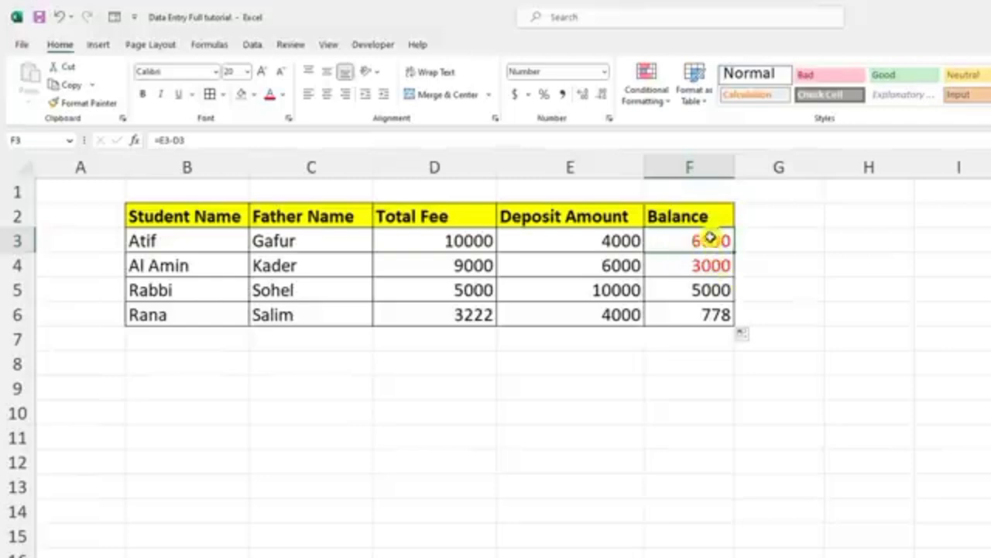
pyautogui.moveTo(709, 239); pyautogui.dragTo(710, 312)
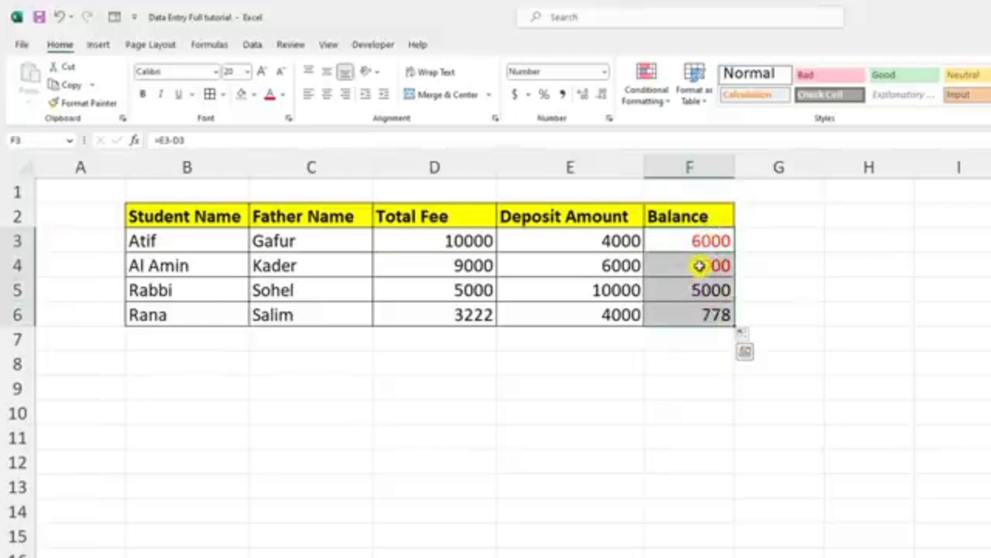
pyautogui.rightClick(700, 265)
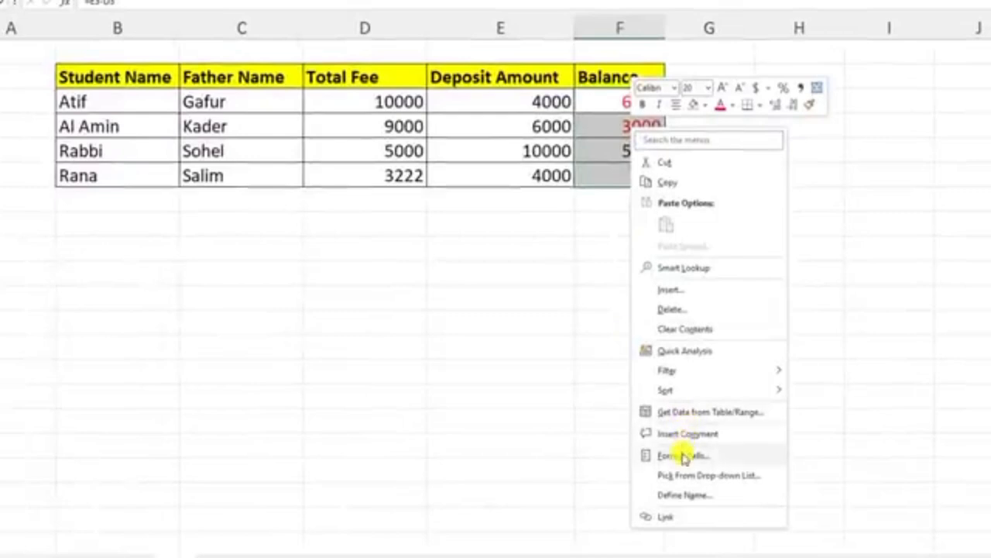
pyautogui.click(683, 452)
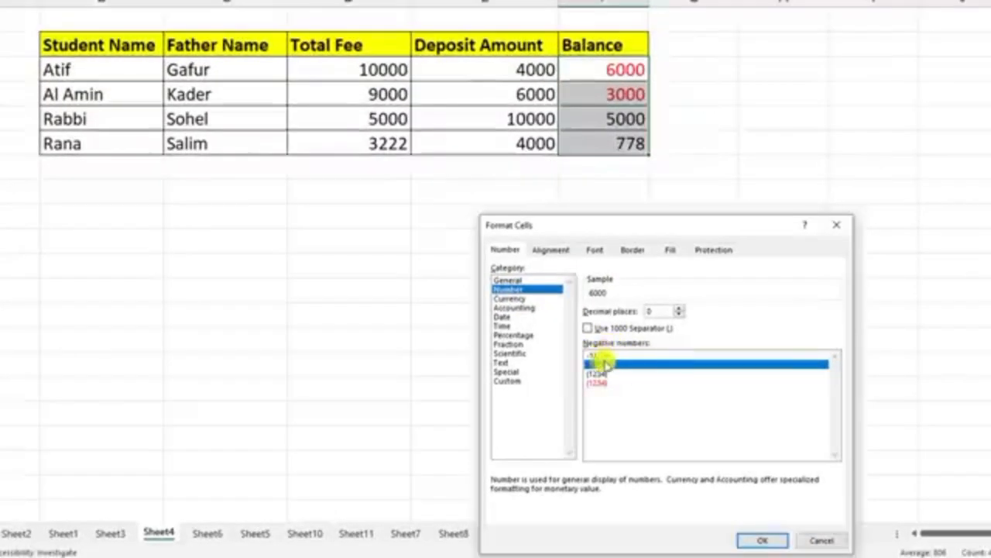
pyautogui.click(597, 357)
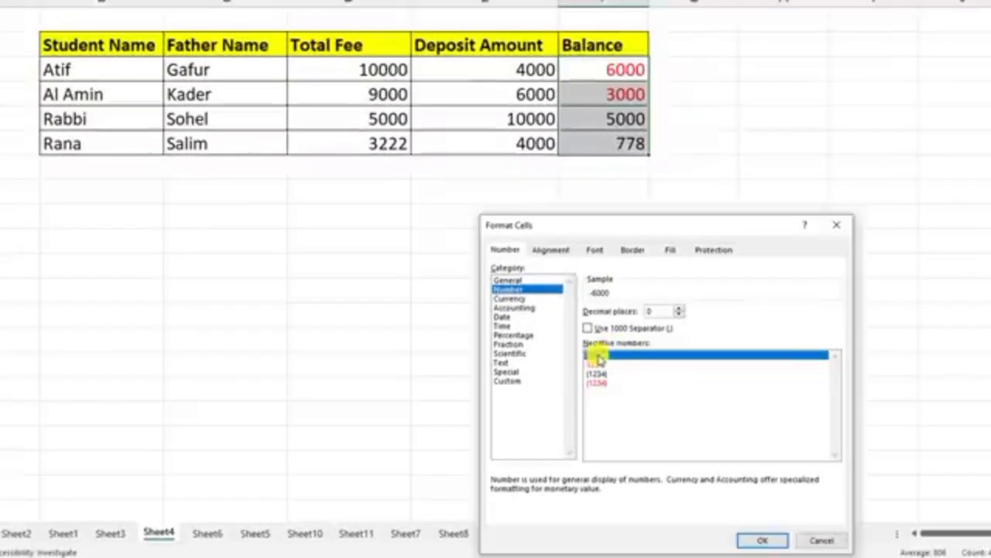
pyautogui.click(762, 540)
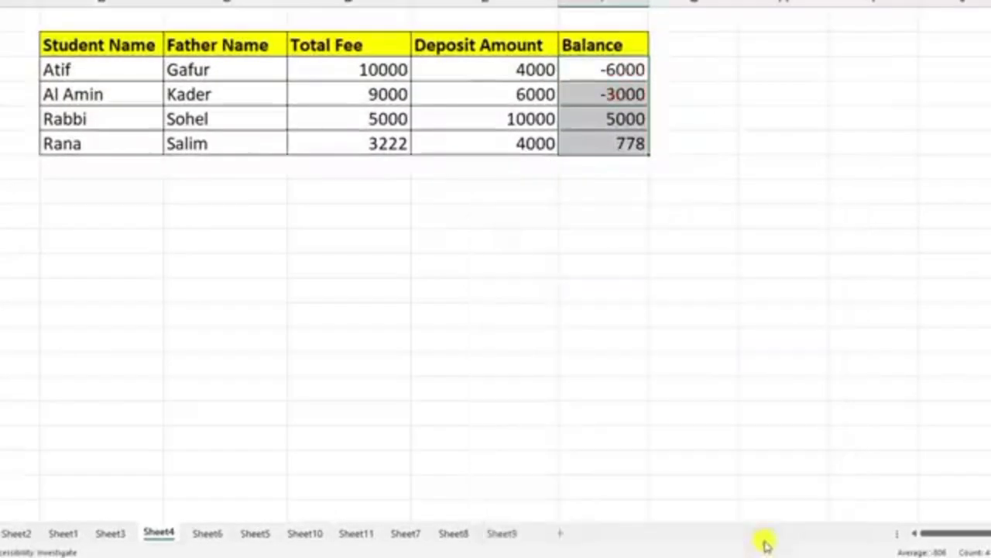
# Step: Format the Balance cells F3:F6 so negative numbers appear in red with parentheses, using the (1234) style
pyautogui.rightClick(603, 69)
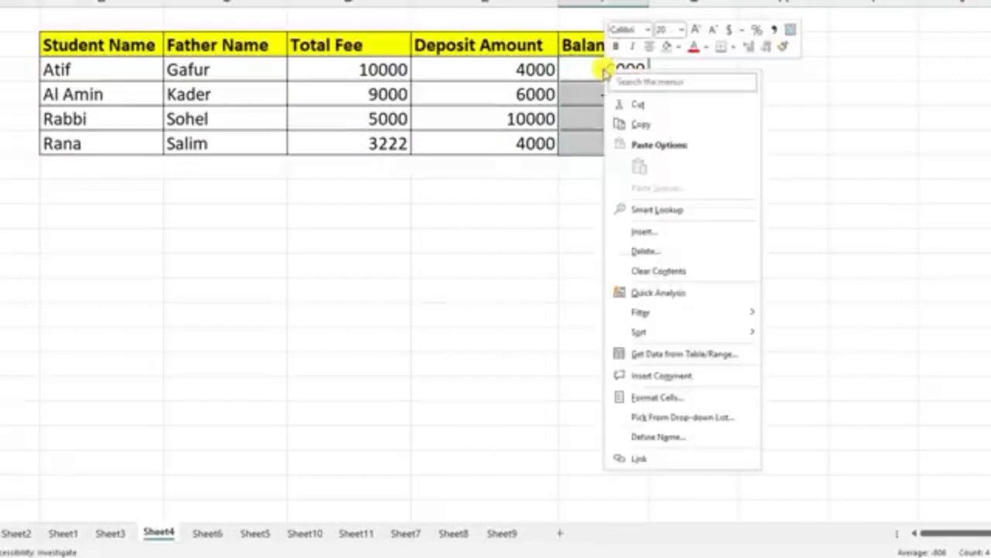
pyautogui.click(655, 398)
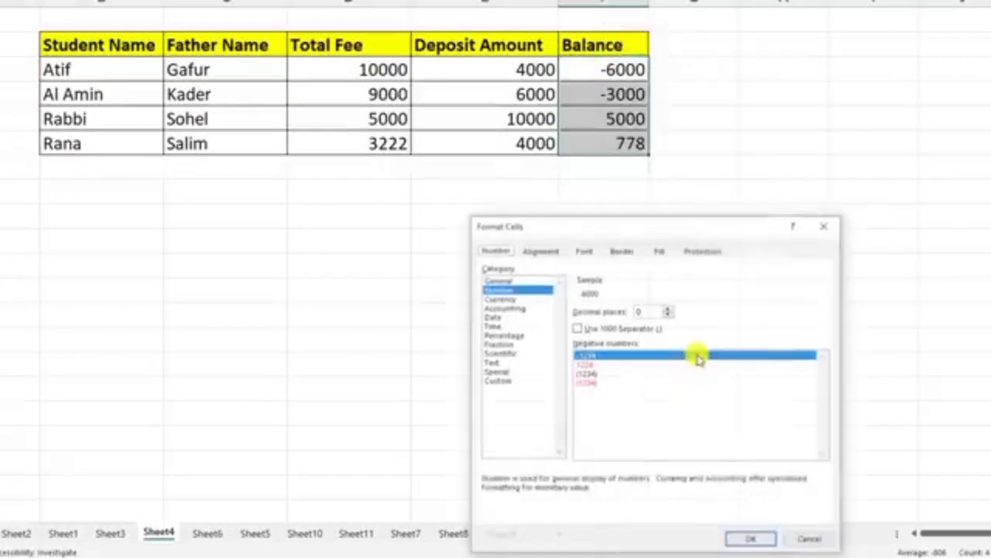
pyautogui.click(588, 374)
pyautogui.click(591, 382)
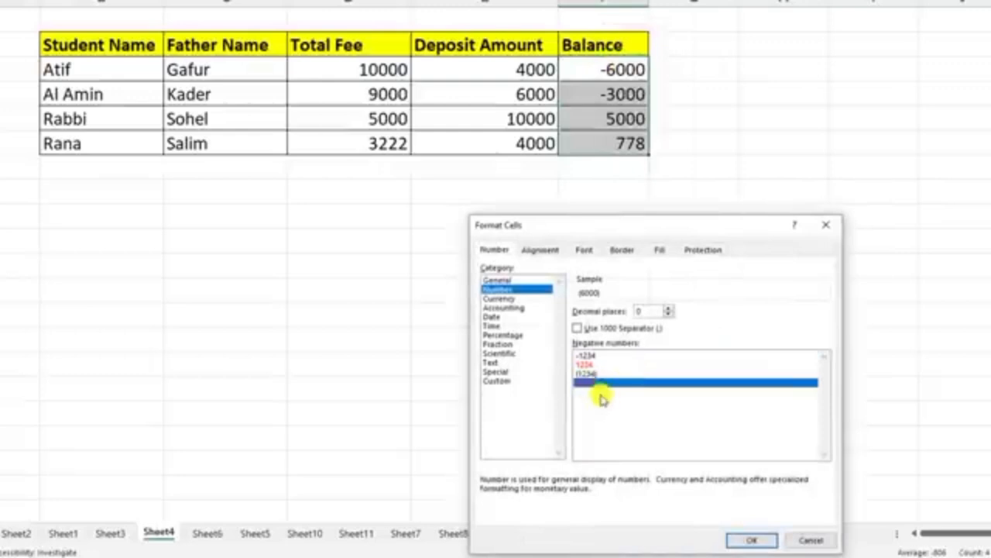
pyautogui.click(752, 540)
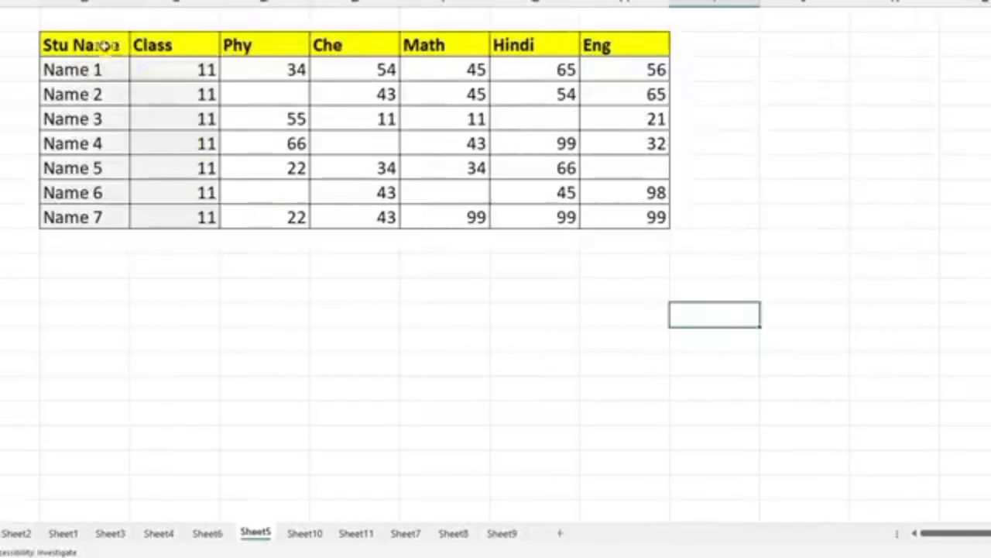
# Step: Try filling the blank mark cells individually on Sheet5, entering 1 in D4 and E6
pyautogui.click(283, 100)
pyautogui.click(357, 144)
pyautogui.click(533, 124)
pyautogui.click(631, 170)
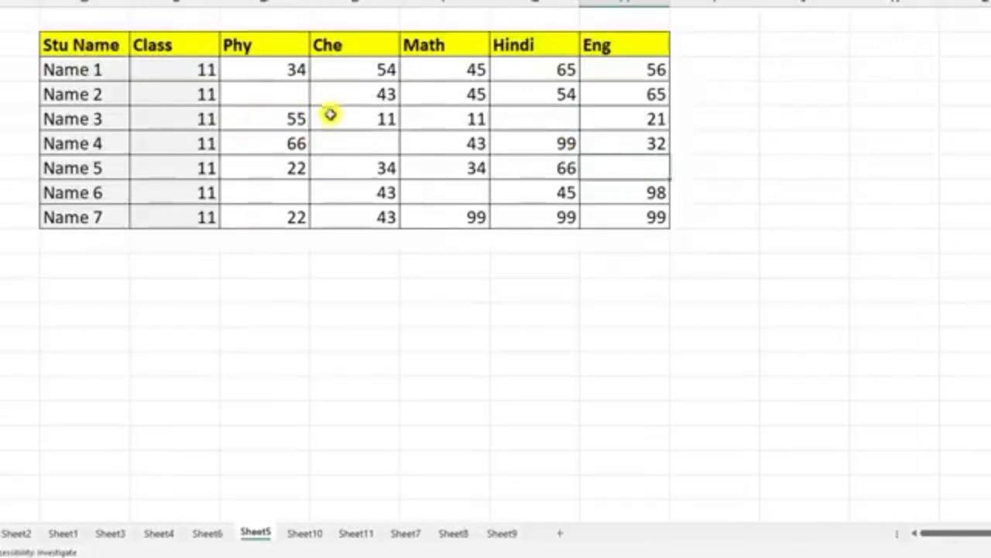
pyautogui.click(282, 94)
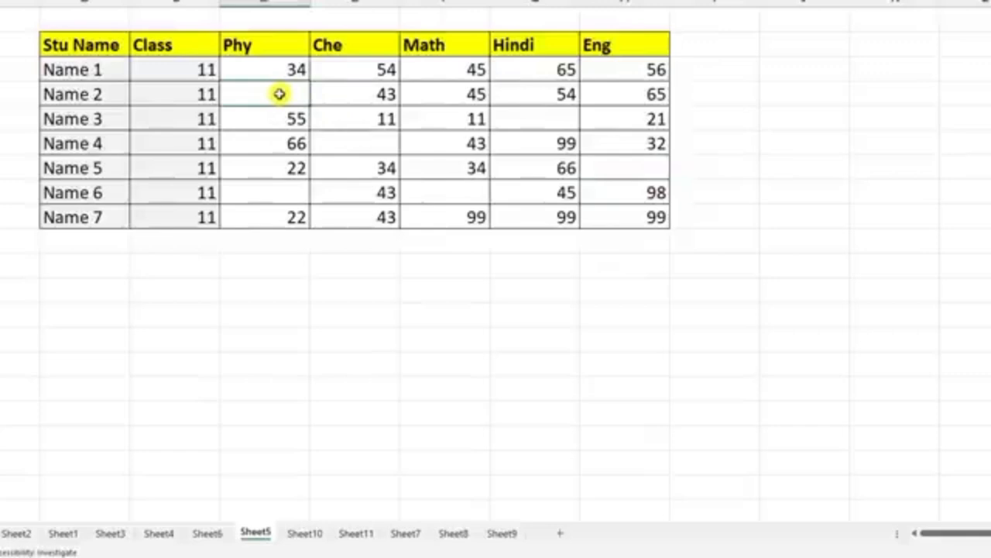
pyautogui.write('1')
pyautogui.click(354, 148)
pyautogui.write('1')
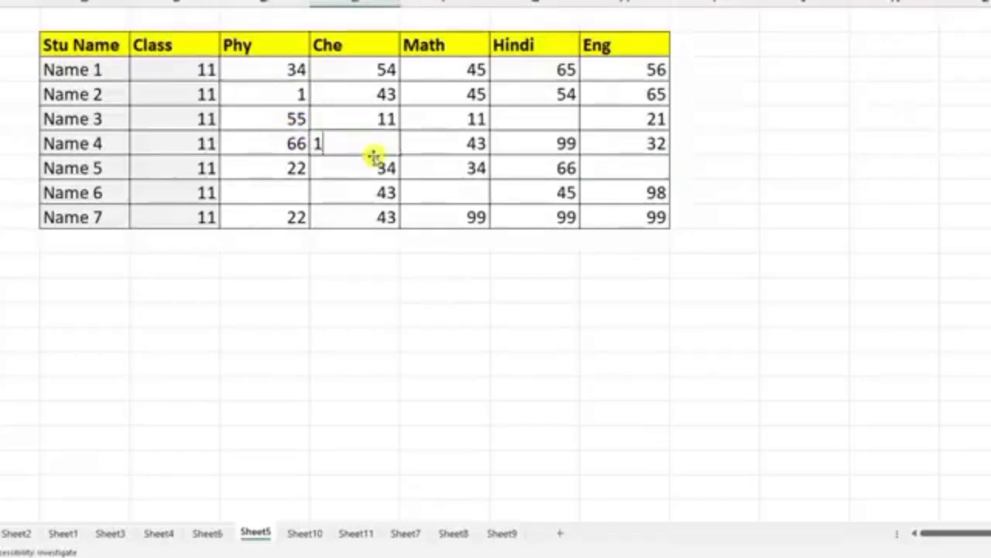
# Step: Clear the trial marks from D4 and E6 in the student marks table
pyautogui.click(283, 101)
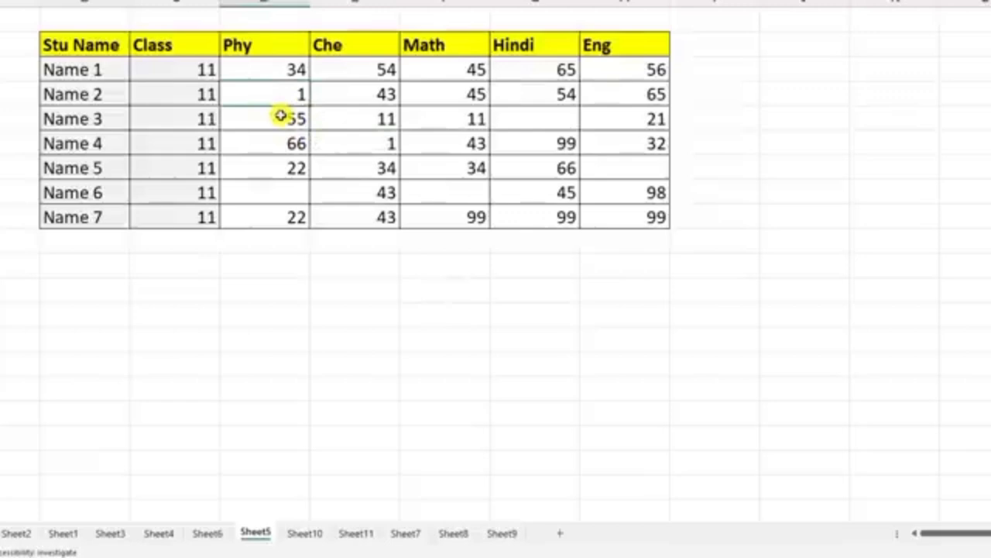
pyautogui.press('Delete')
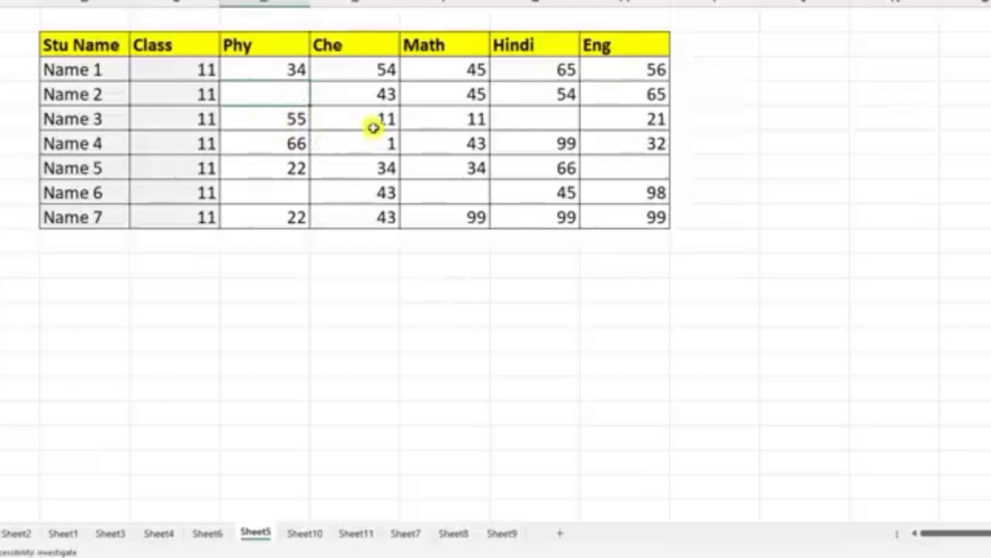
pyautogui.click(376, 139)
pyautogui.press('Delete')
# Step: Select only the blank cells within the marks table B2:H9 using Go To Special with Blanks
pyautogui.moveTo(85, 69)
pyautogui.mouseDown()
pyautogui.moveTo(137, 69)
pyautogui.moveTo(535, 199)
pyautogui.moveTo(645, 221)
pyautogui.mouseUp()
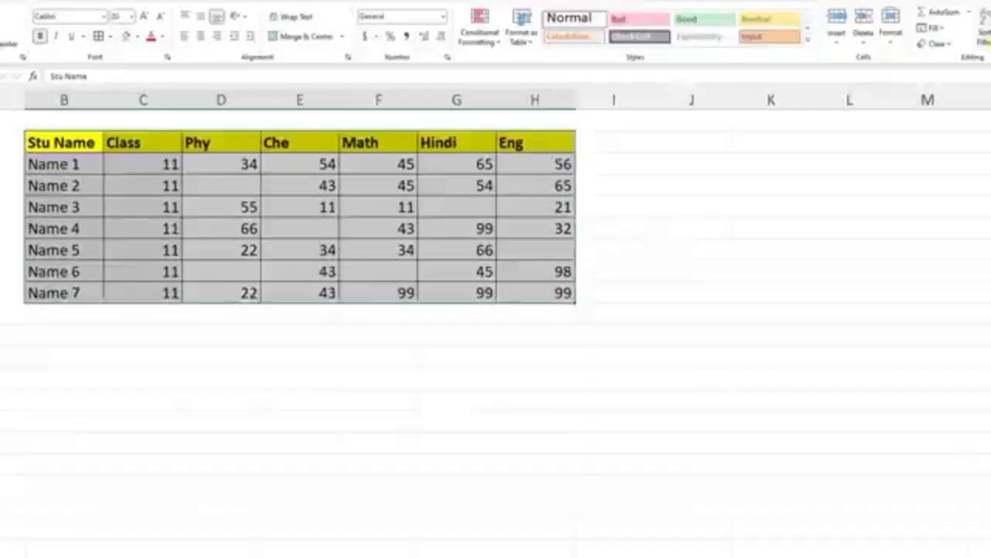
pyautogui.click(959, 73)
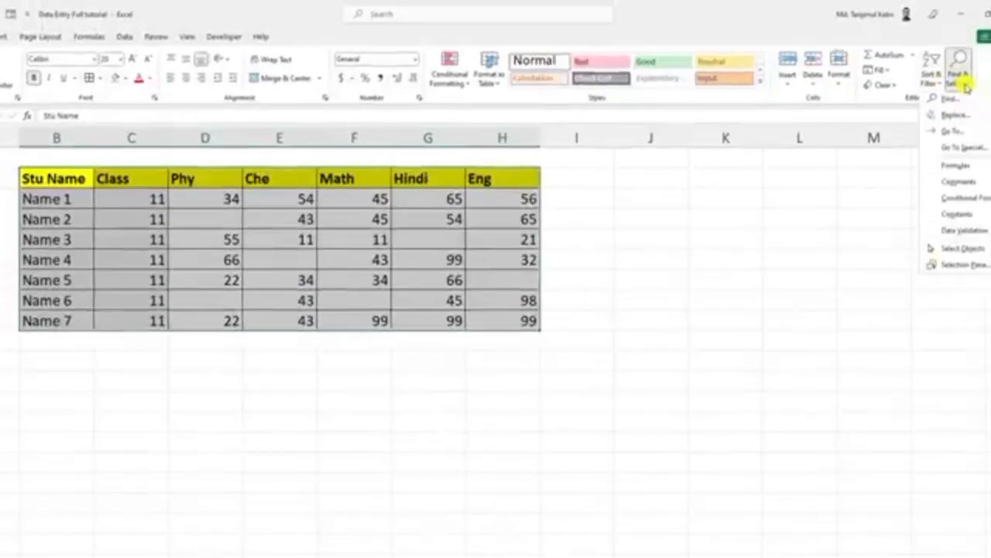
pyautogui.click(961, 150)
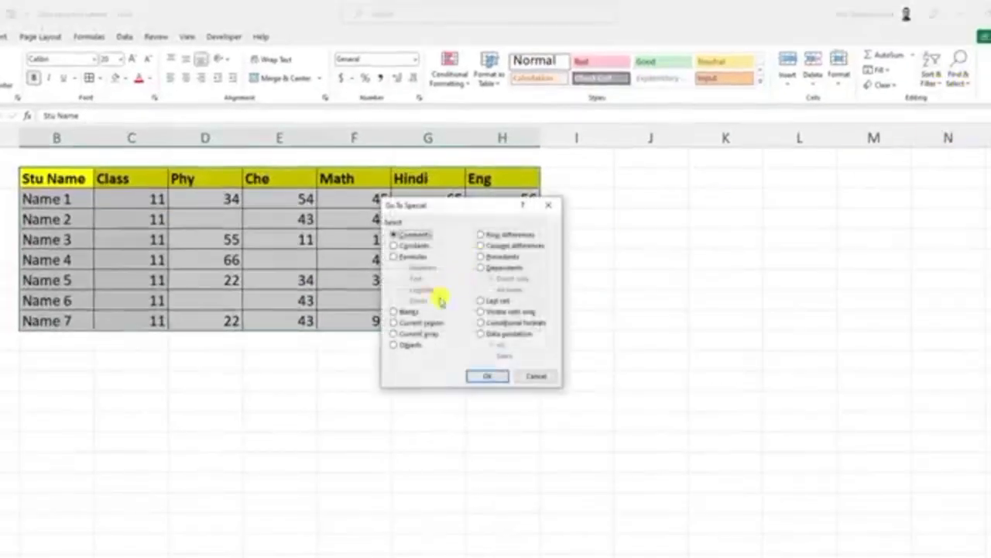
pyautogui.click(488, 377)
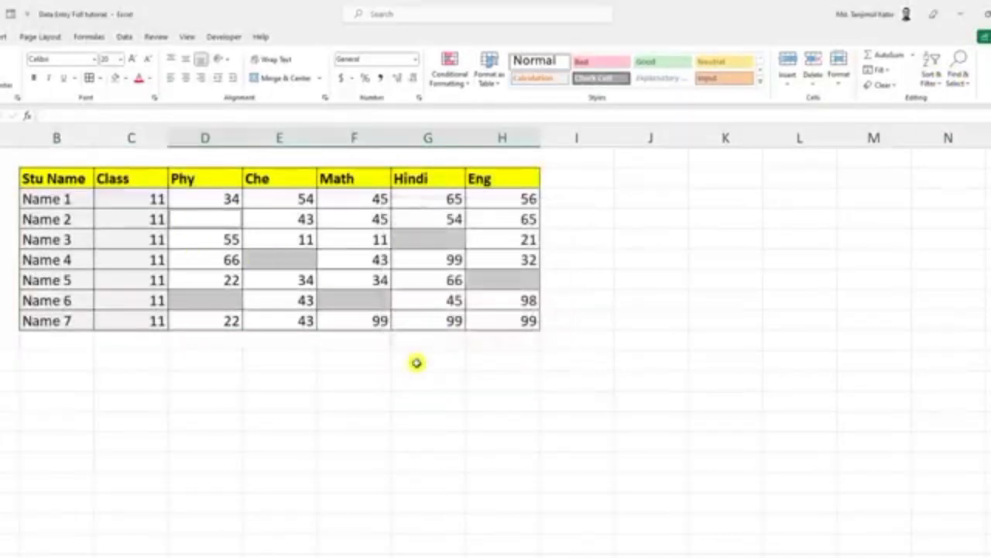
# Step: Fill all the selected blank mark cells with 65 at once
pyautogui.write('65')
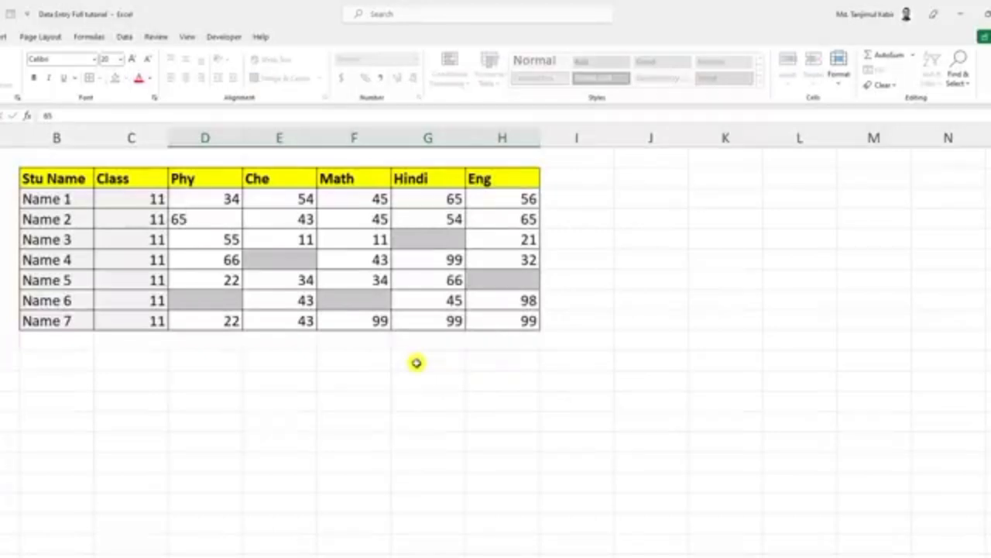
pyautogui.hotkey('ctrl', 'Return')
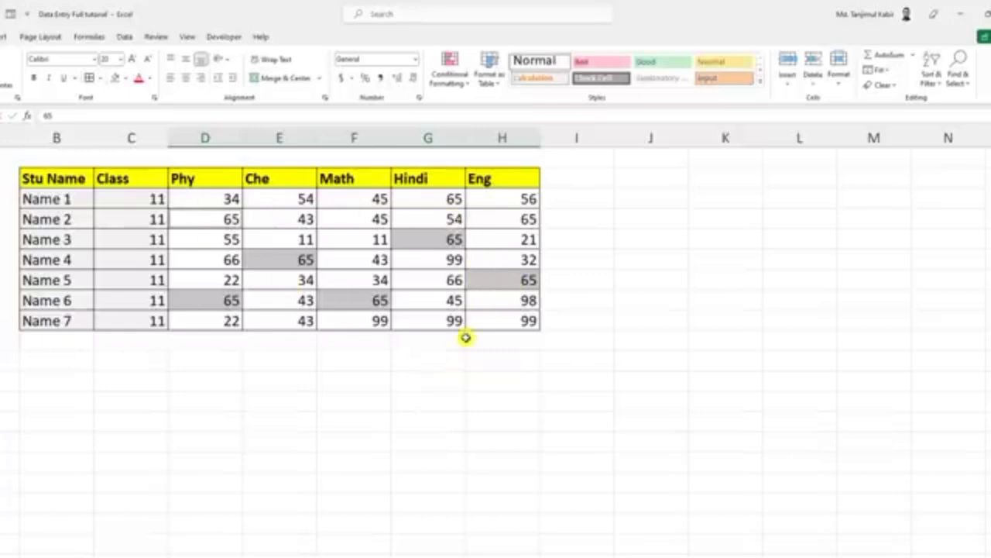
pyautogui.click(551, 259)
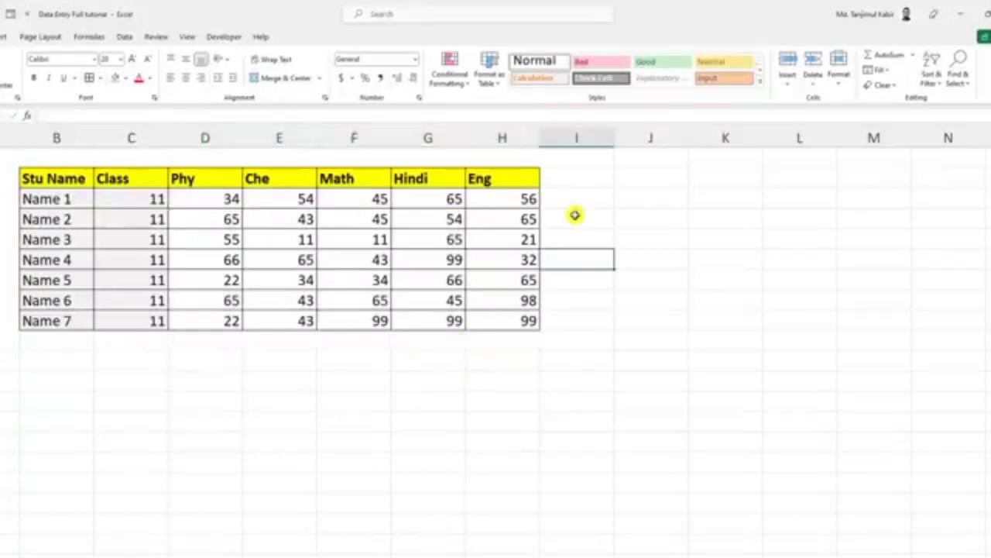
# Step: Add a Total column header in I2, beside the Eng column of the marks table
pyautogui.moveTo(222, 200); pyautogui.dragTo(471, 199)
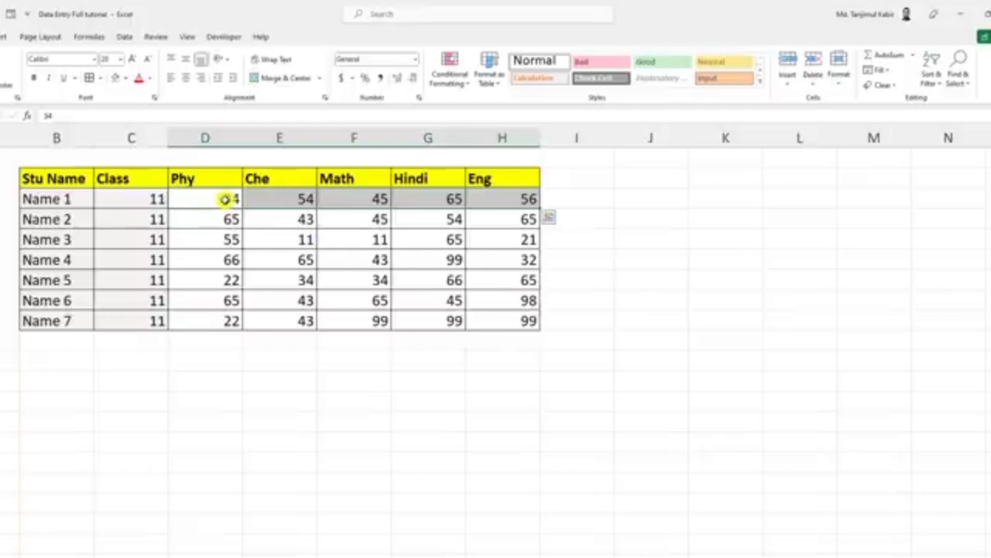
pyautogui.click(586, 179)
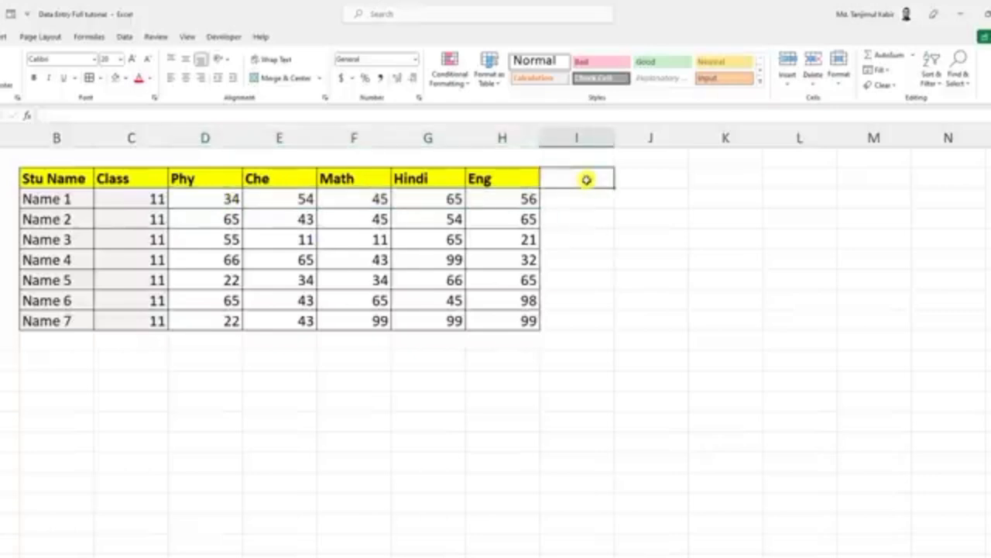
pyautogui.write('Total')
pyautogui.press('Return')
# Step: Total the first student's marks in I3 with a SUM of D3:H3 and fill the formula down through I9
pyautogui.write('=')
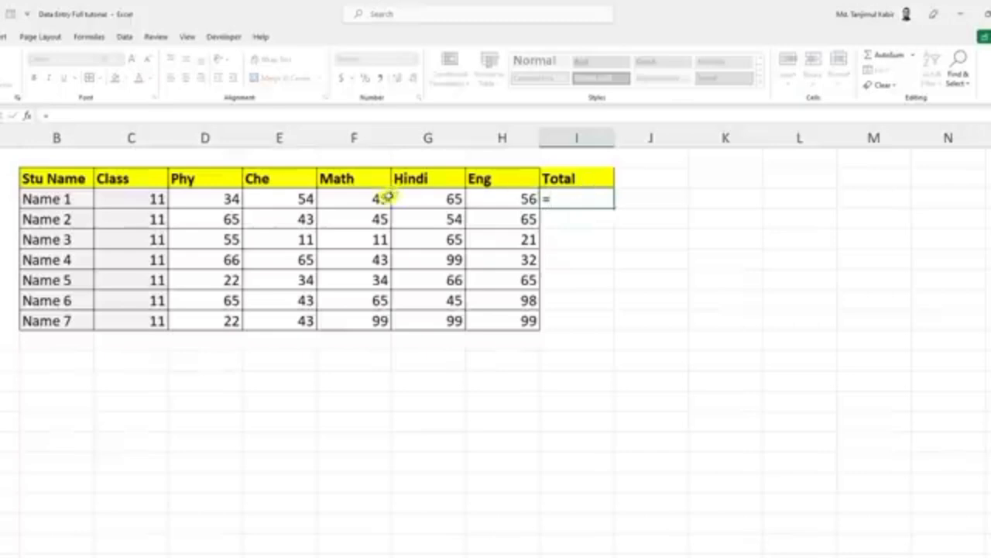
pyautogui.write('sum')
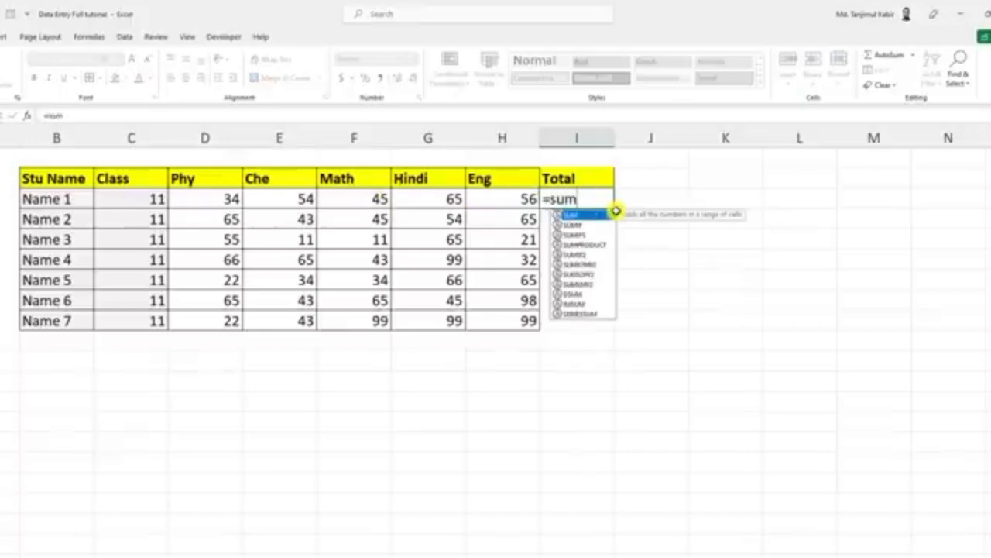
pyautogui.write('(')
pyautogui.moveTo(224, 199); pyautogui.dragTo(508, 203)
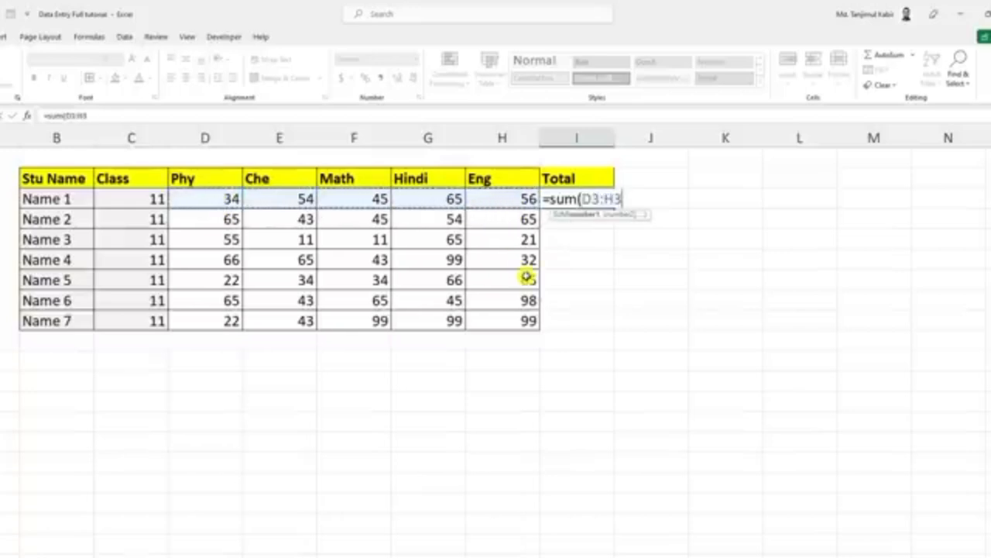
pyautogui.press('Return')
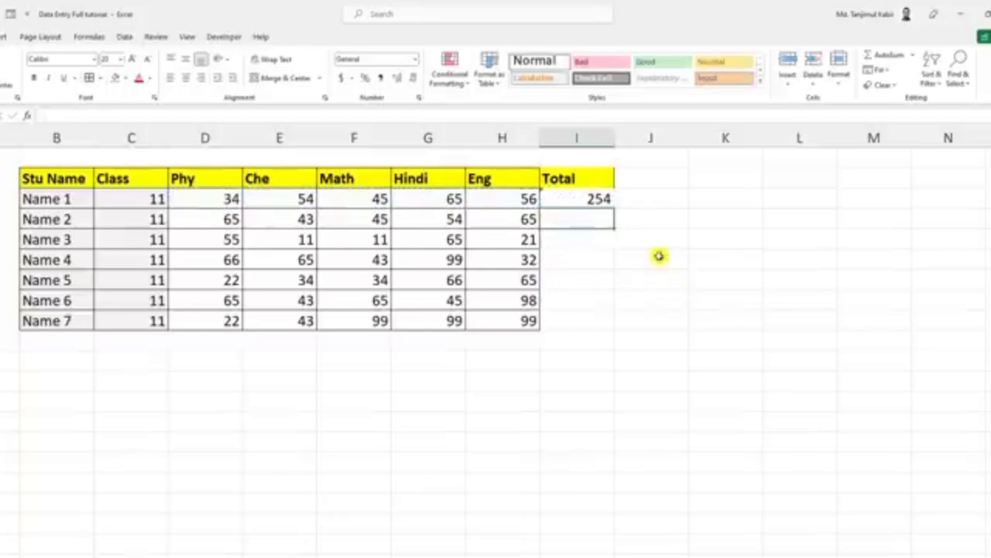
pyautogui.click(600, 201)
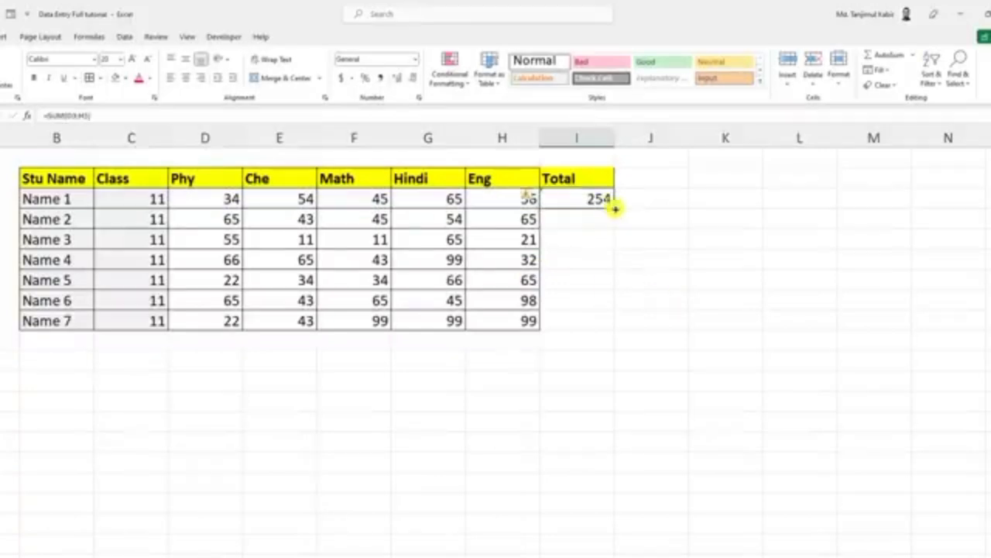
pyautogui.moveTo(614, 209); pyautogui.dragTo(615, 328)
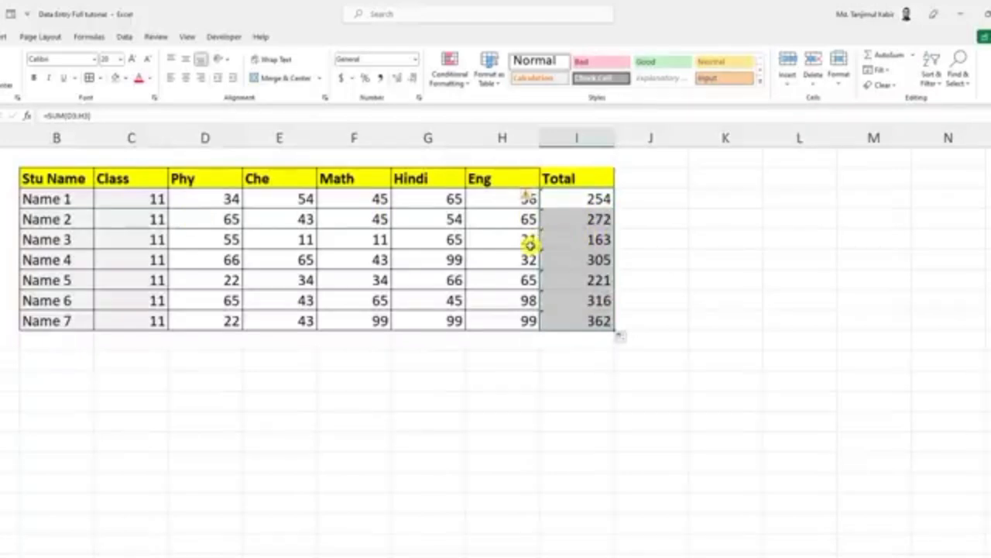
# Step: Apply cell borders to the whole Total column, I2:I9, to match the rest of the marks table
pyautogui.click(646, 245)
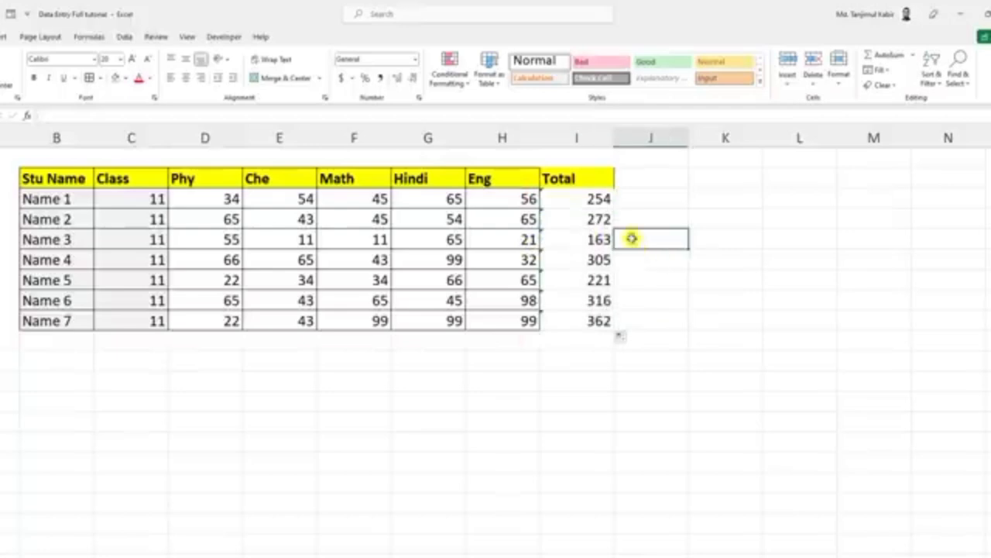
pyautogui.moveTo(567, 178); pyautogui.dragTo(573, 316)
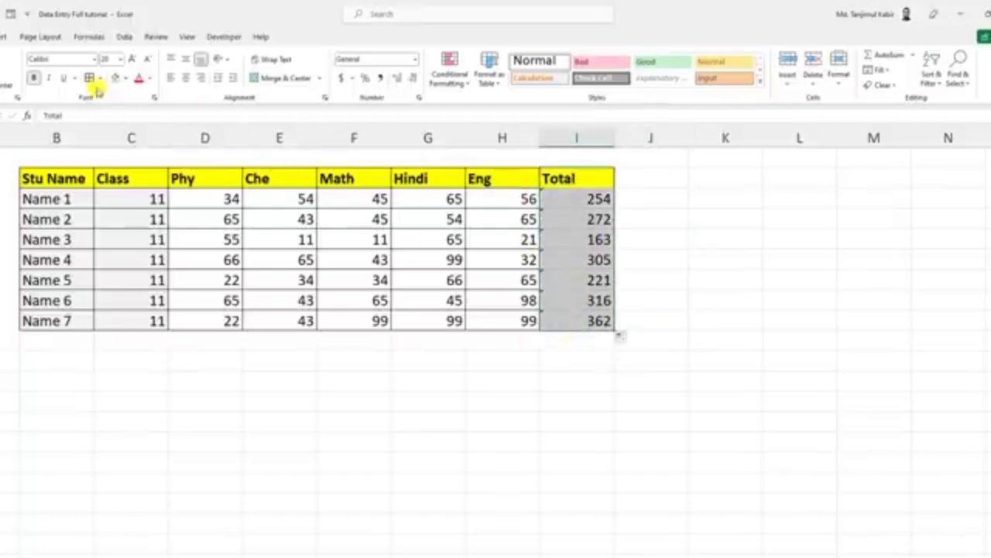
pyautogui.click(648, 202)
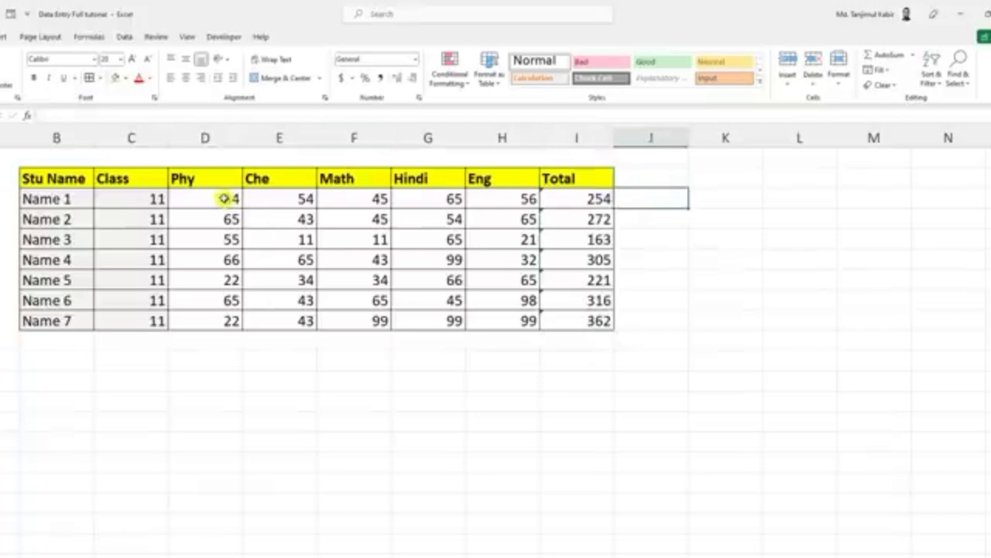
# Step: Calculate the first student's average mark in J3 with an AVERAGE of D3:H3
pyautogui.moveTo(224, 198); pyautogui.dragTo(495, 201)
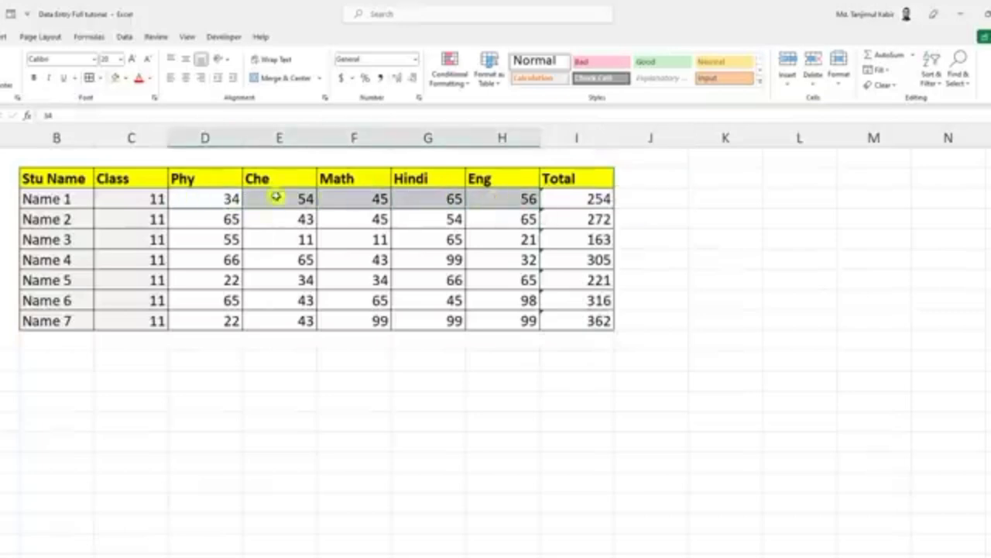
pyautogui.click(646, 202)
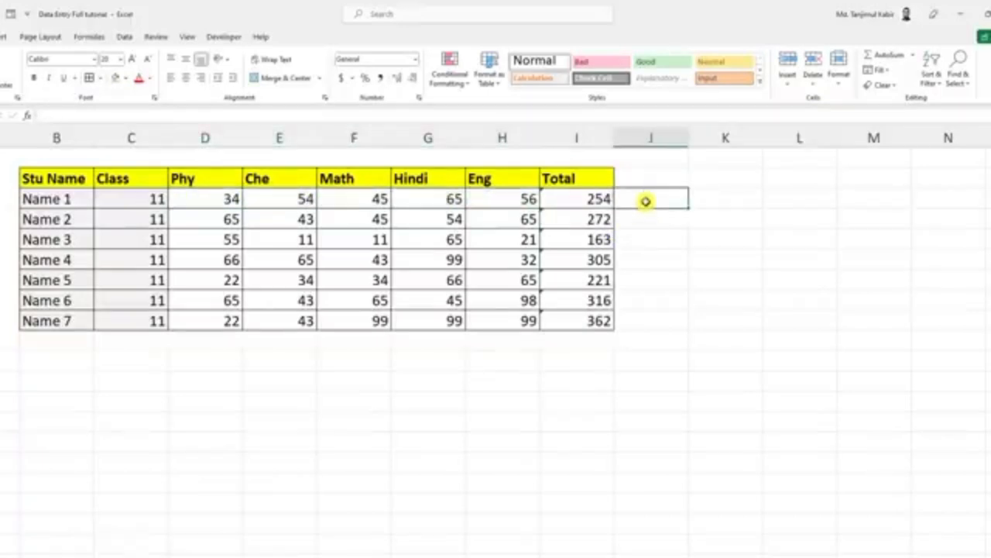
pyautogui.write('=aver')
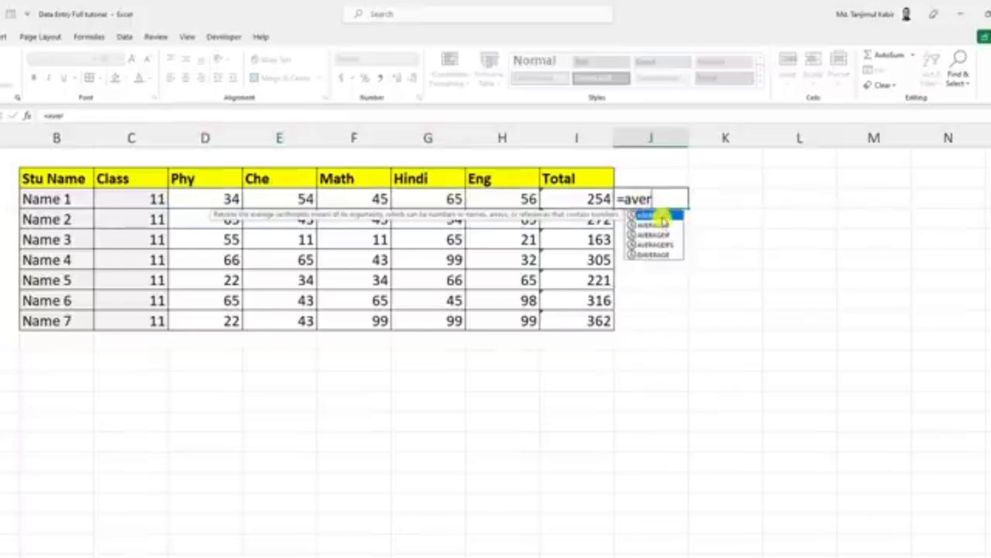
pyautogui.doubleClick(655, 214)
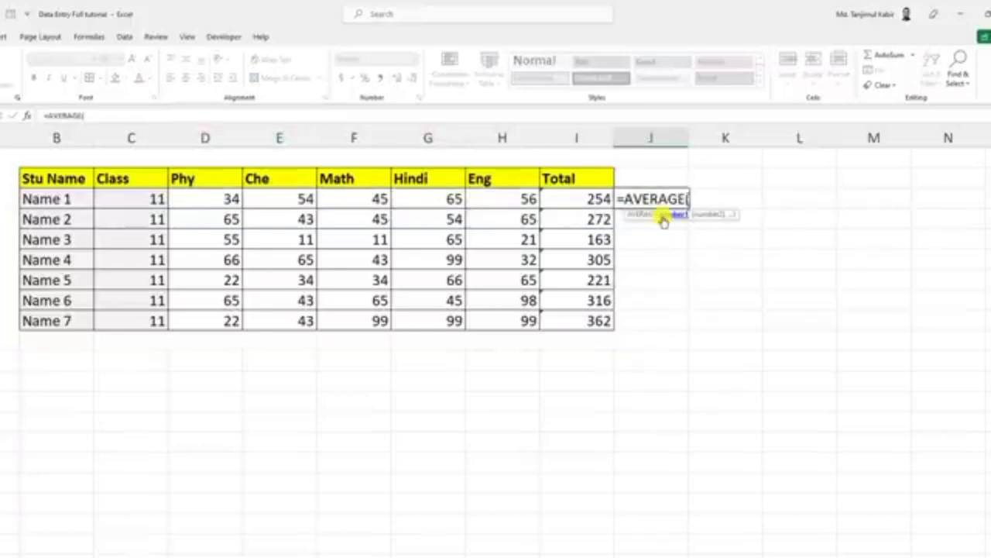
pyautogui.moveTo(225, 199); pyautogui.dragTo(521, 199)
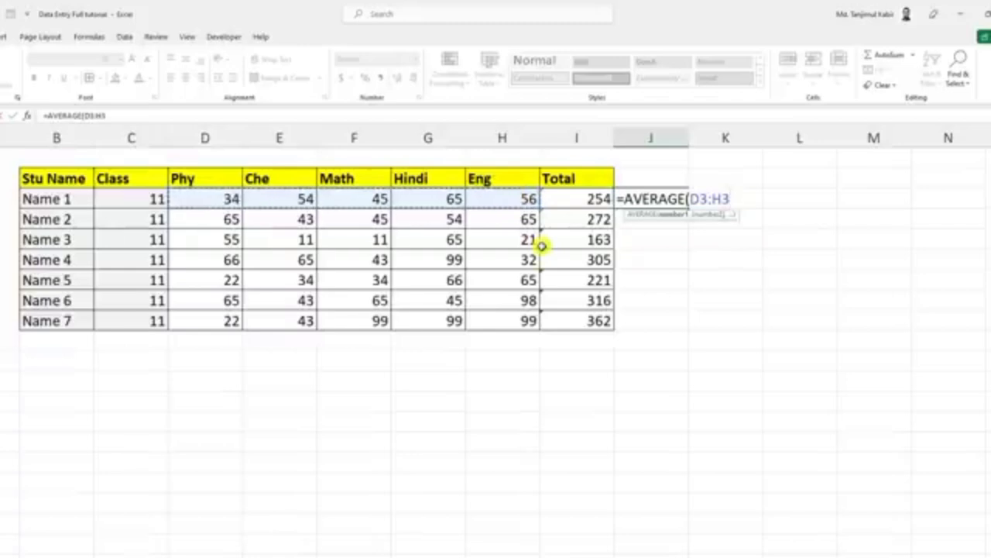
pyautogui.write(')')
pyautogui.press('Return')
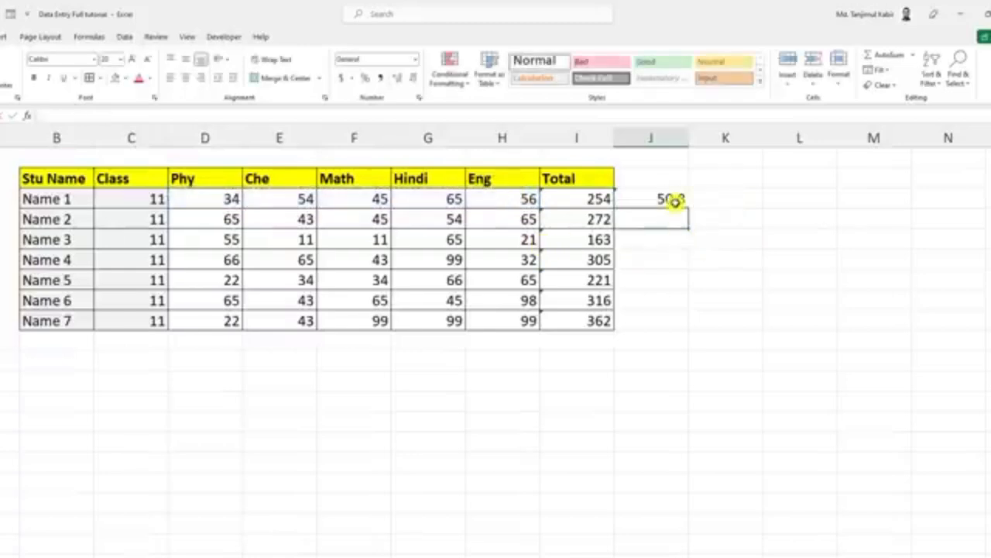
# Step: Fill the average formula from J3 down through J9 for the remaining students
pyautogui.click(676, 197)
pyautogui.moveTo(689, 208); pyautogui.dragTo(692, 334)
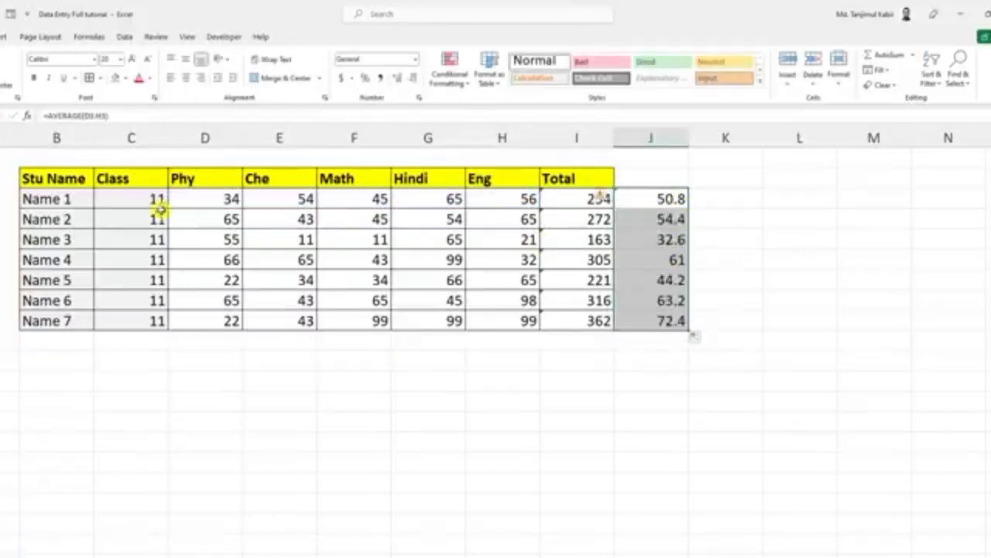
pyautogui.click(662, 199)
pyautogui.click(668, 219)
pyautogui.click(670, 240)
# Step: Change the first student's Phy mark in D3 to 150
pyautogui.click(234, 198)
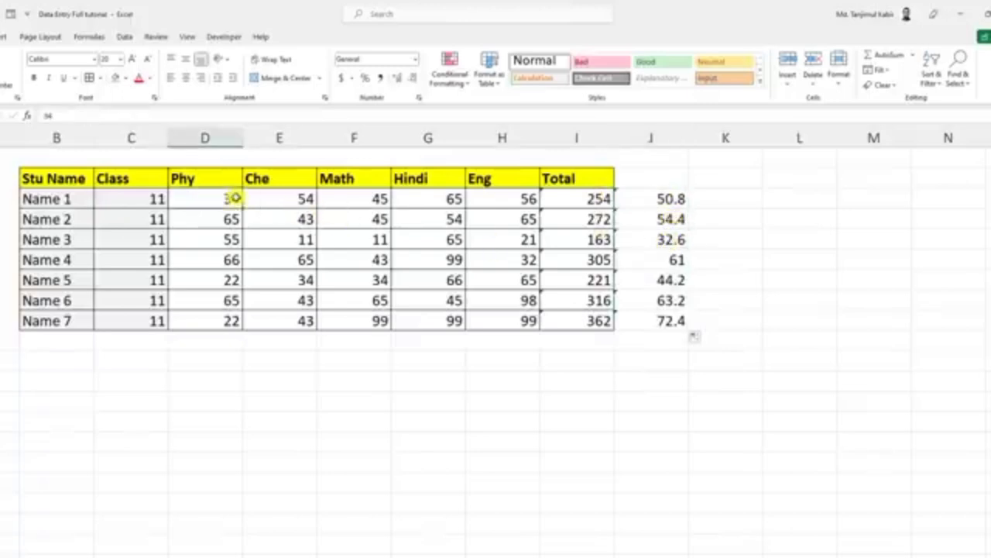
pyautogui.write('150')
pyautogui.press('Return')
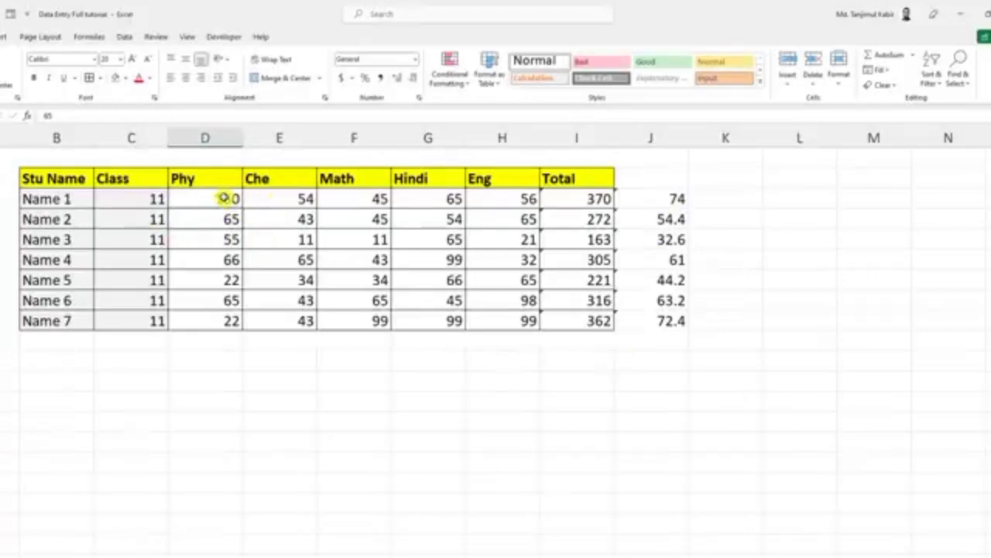
pyautogui.moveTo(222, 196); pyautogui.dragTo(499, 315)
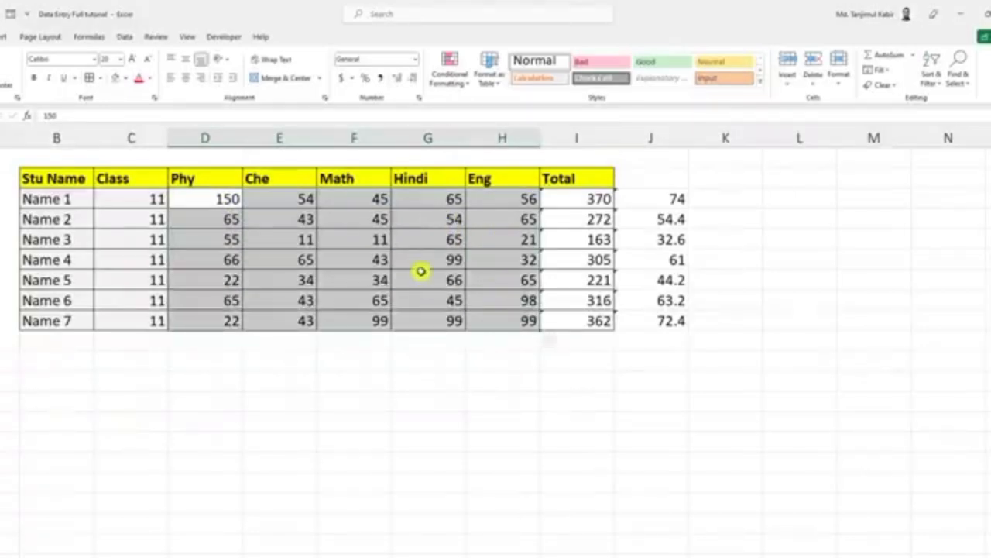
pyautogui.click(422, 372)
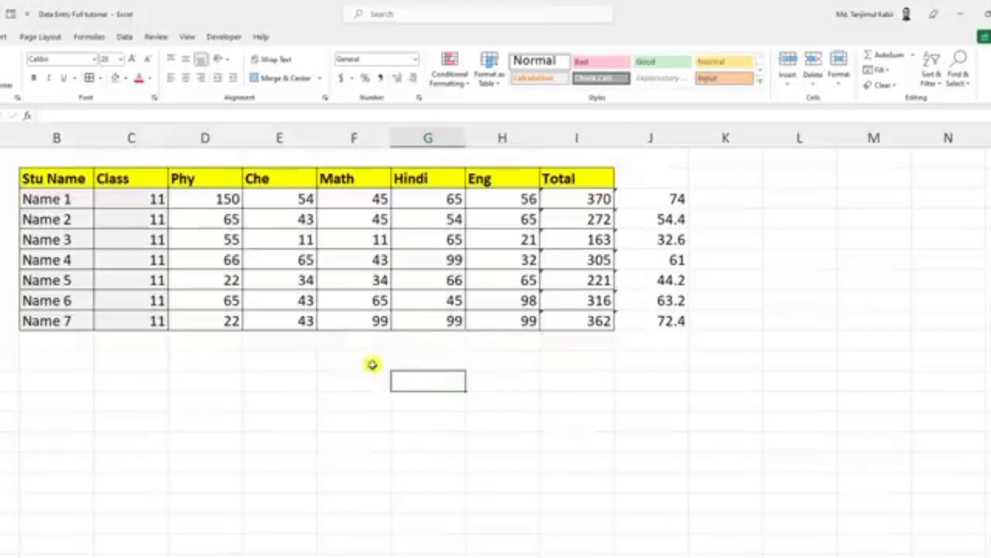
pyautogui.click(340, 221)
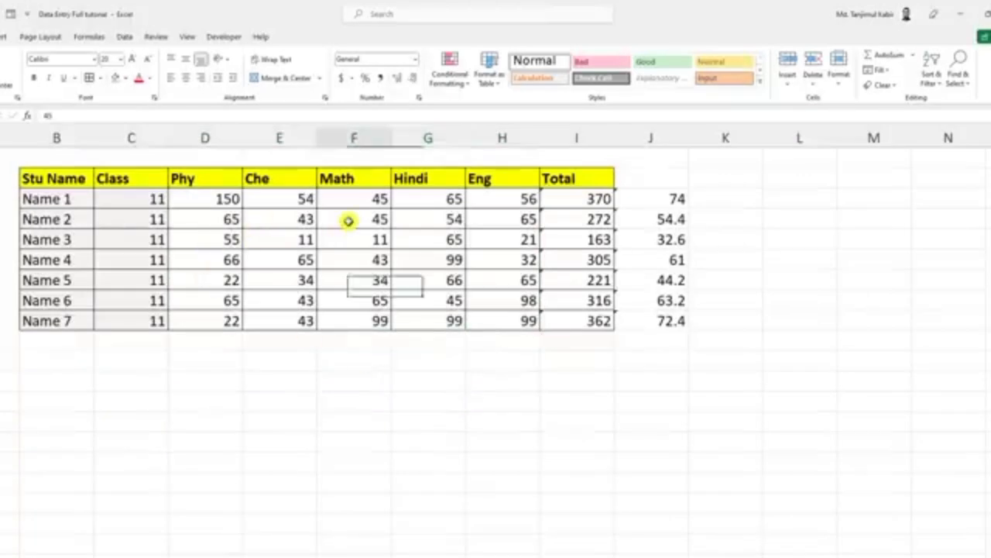
# Step: Manually fill the low marks in cells E5, F5 and E7 with red
pyautogui.click(304, 240)
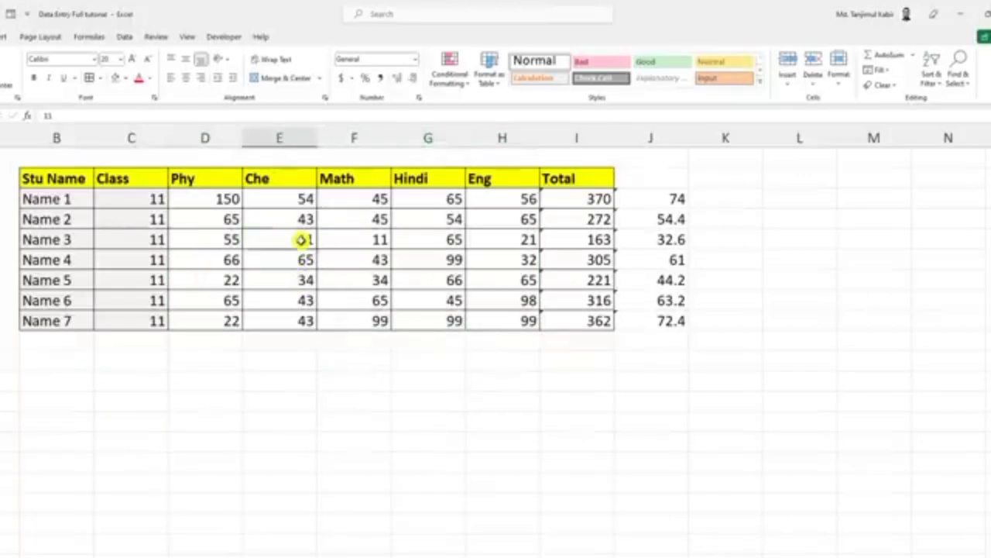
pyautogui.click(126, 78)
pyautogui.click(126, 187)
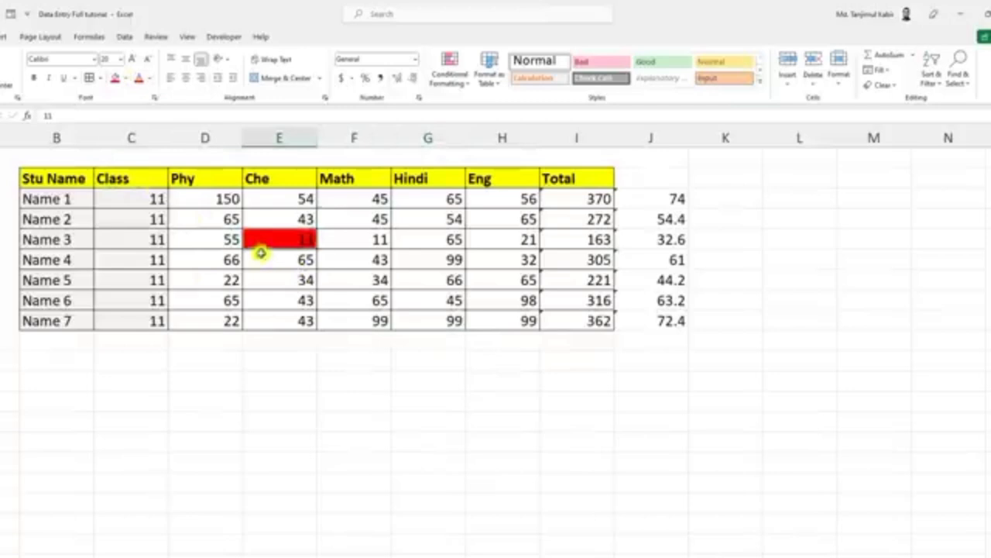
pyautogui.click(378, 243)
pyautogui.click(114, 77)
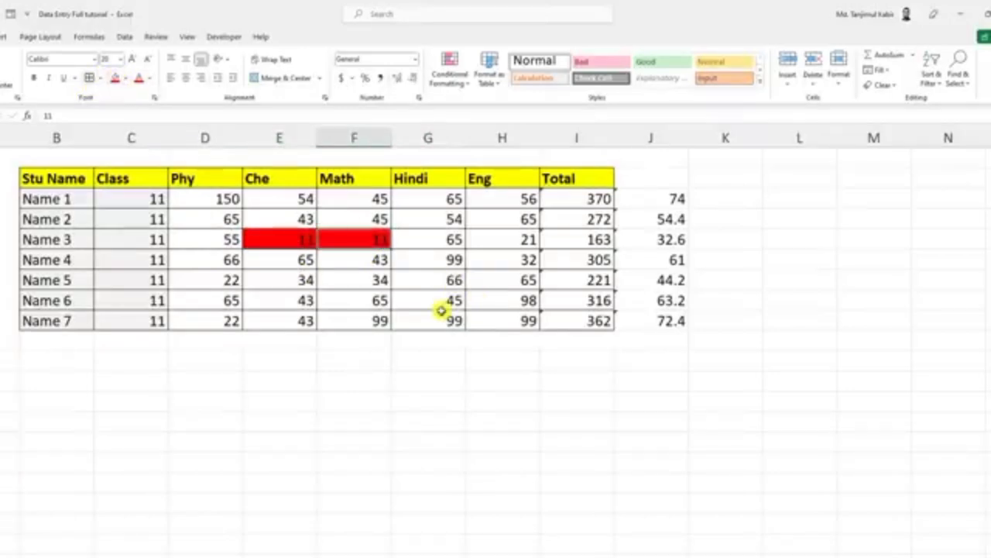
pyautogui.click(298, 283)
pyautogui.click(116, 79)
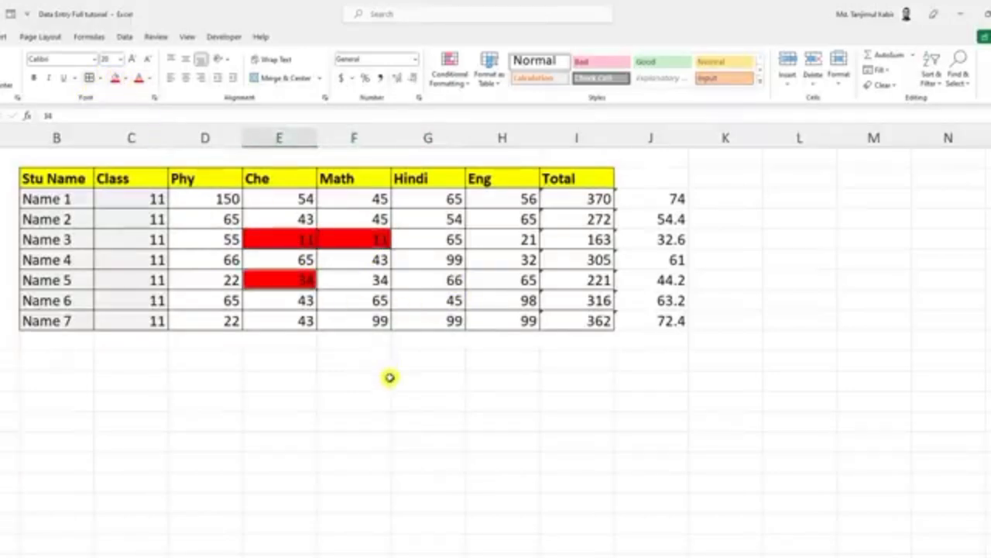
pyautogui.click(391, 379)
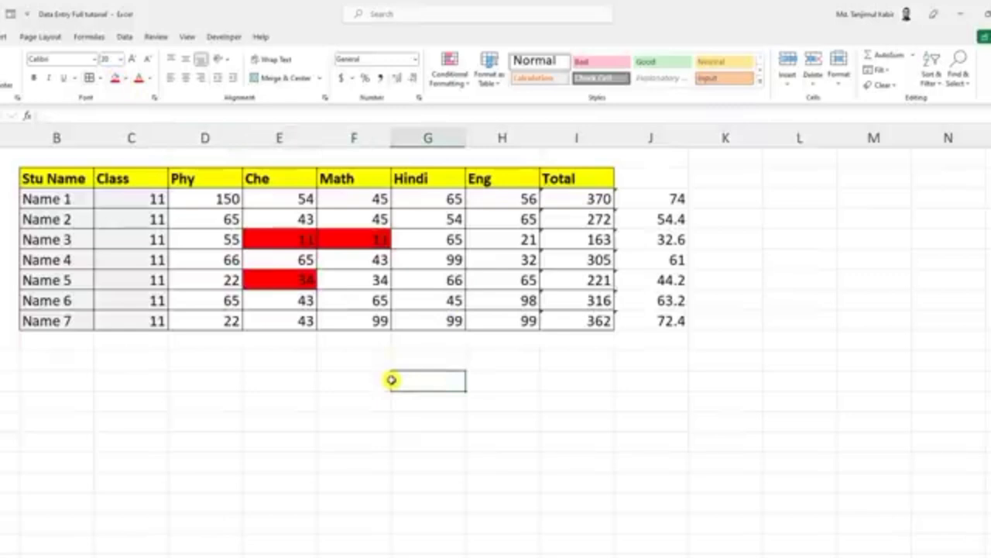
# Step: Undo the three manual red fills in the marks table
pyautogui.hotkey('ctrl', 'z')
pyautogui.hotkey('ctrl', 'z')
pyautogui.hotkey('ctrl', 'z')
pyautogui.click(442, 365)
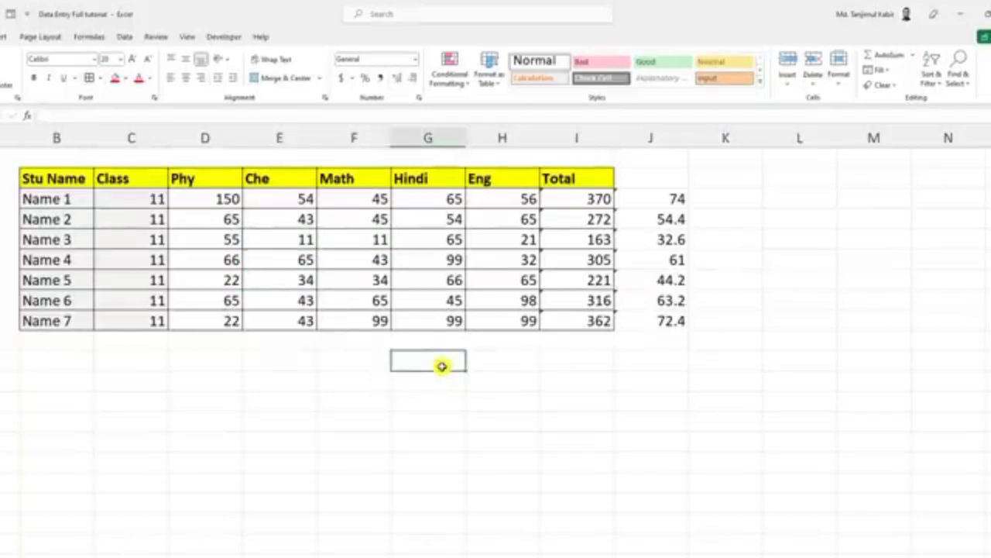
# Step: Set up a Less Than conditional formatting rule with a threshold of 40 for the marks in D3:H9
pyautogui.moveTo(199, 198); pyautogui.dragTo(483, 318)
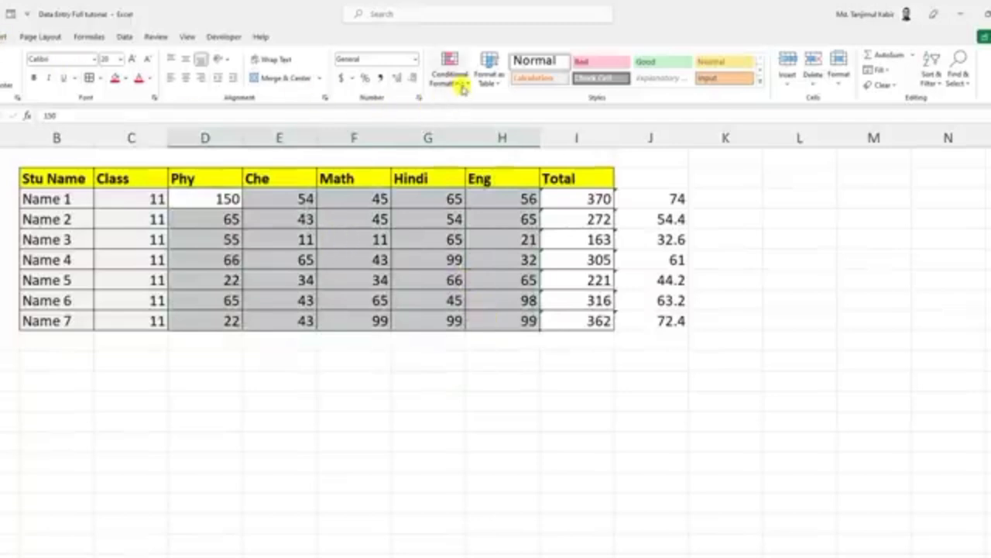
pyautogui.click(451, 76)
pyautogui.moveTo(504, 109)
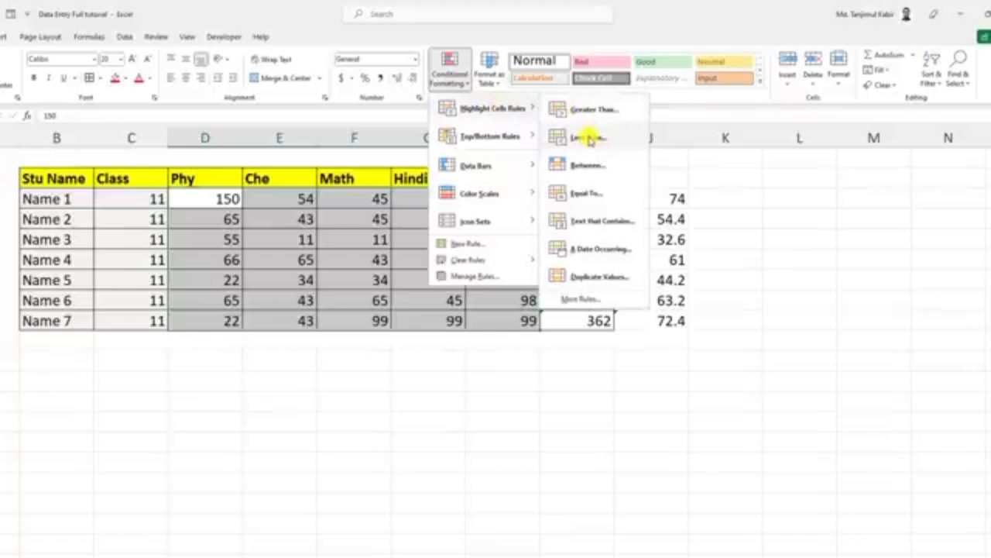
pyautogui.click(590, 139)
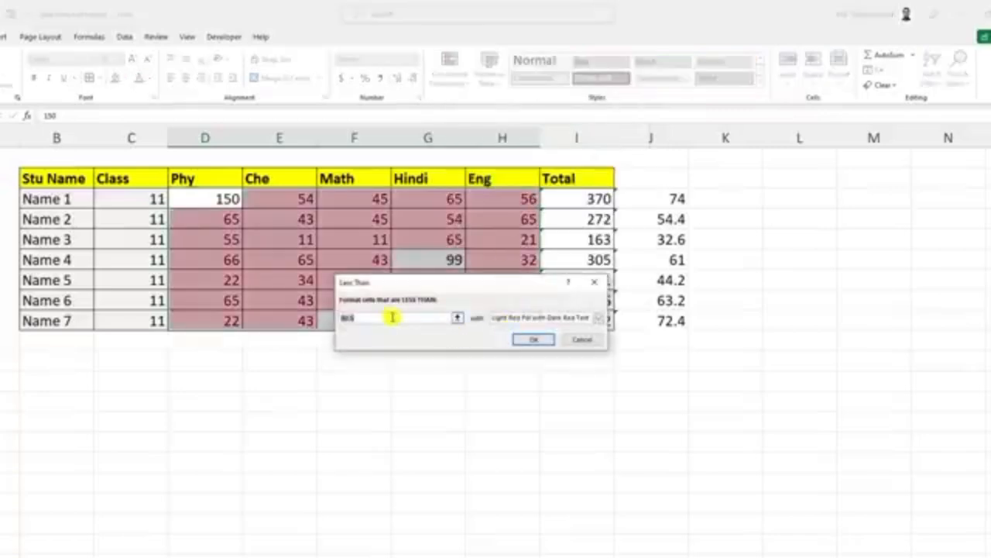
pyautogui.write('43')
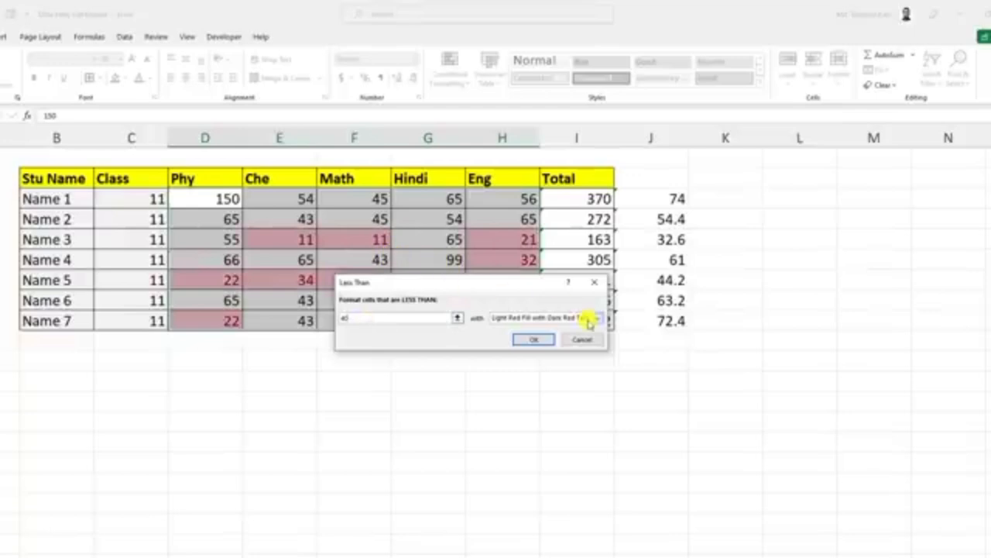
# Step: Give the Less Than rule a custom format with a solid red fill and apply it to the marks
pyautogui.click(597, 317)
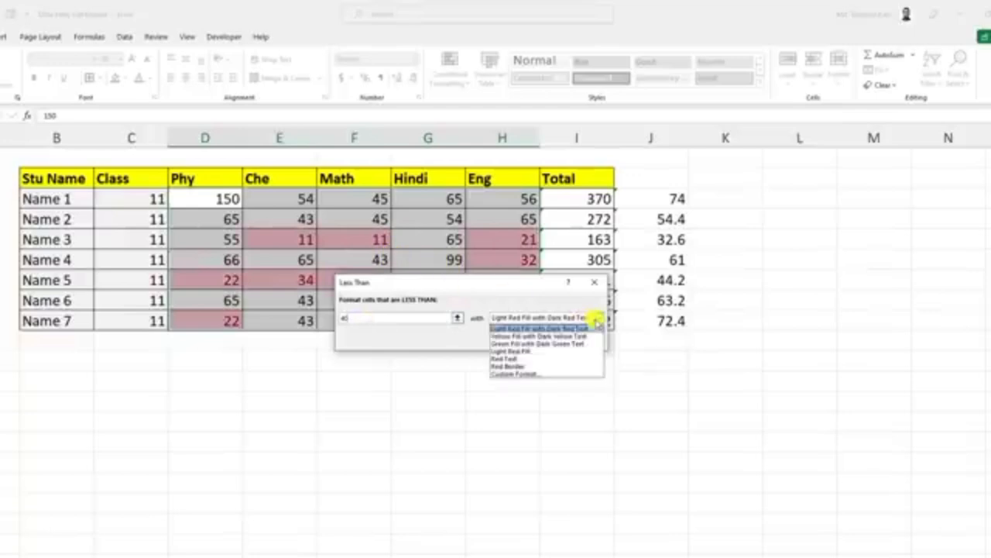
pyautogui.click(519, 375)
pyautogui.click(435, 171)
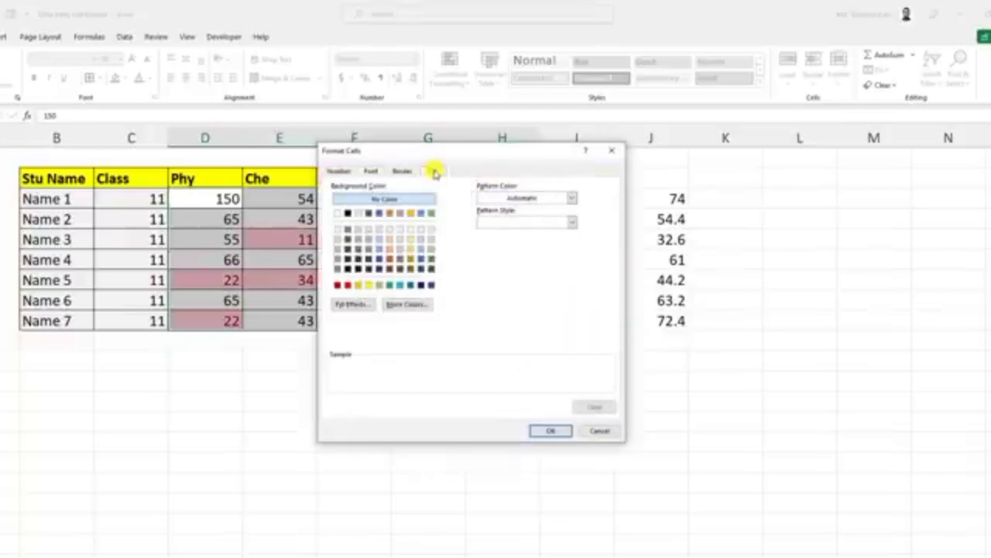
pyautogui.click(348, 284)
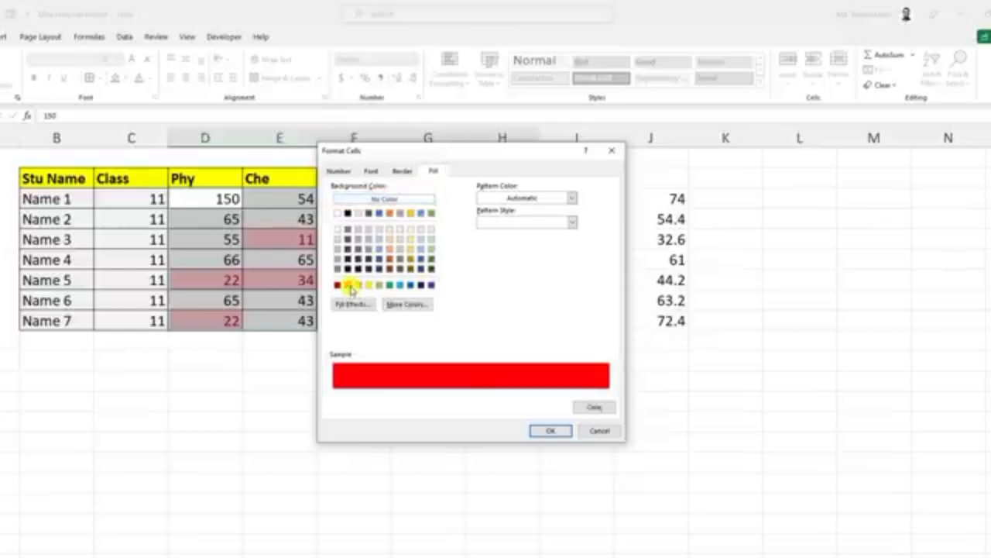
pyautogui.click(538, 429)
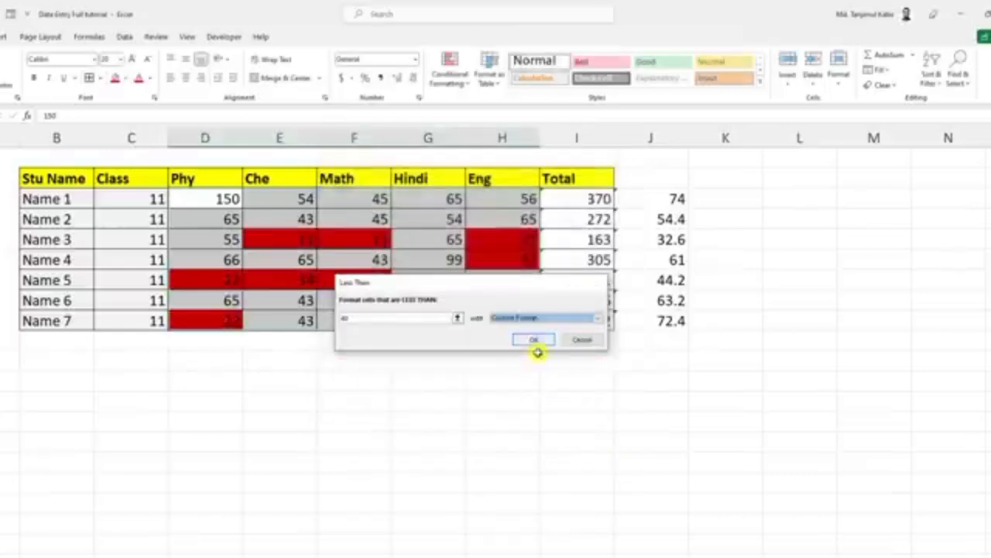
pyautogui.click(536, 343)
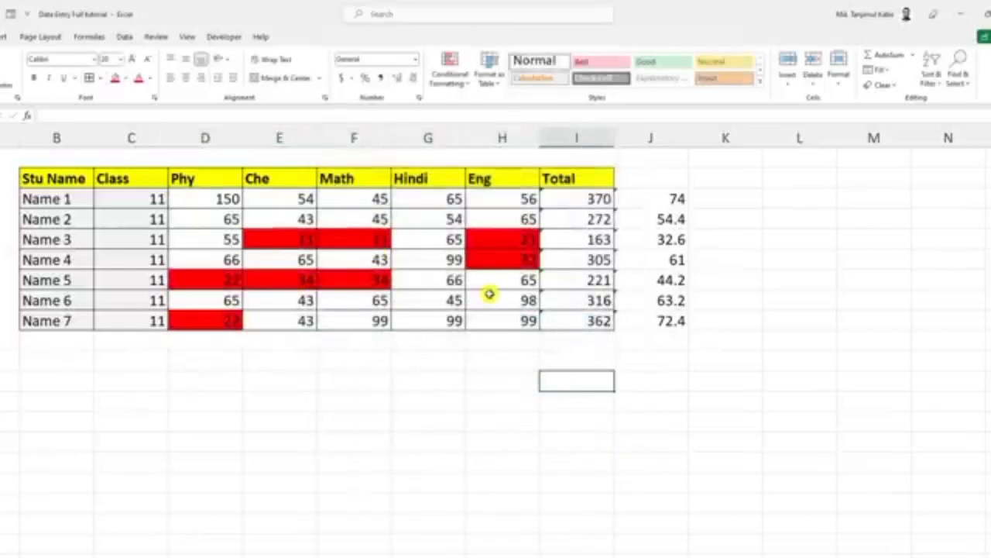
# Step: Set up a Greater Than conditional formatting rule with a threshold of 80 for the marks in D3:H9
pyautogui.moveTo(205, 199); pyautogui.dragTo(531, 324)
pyautogui.click(449, 68)
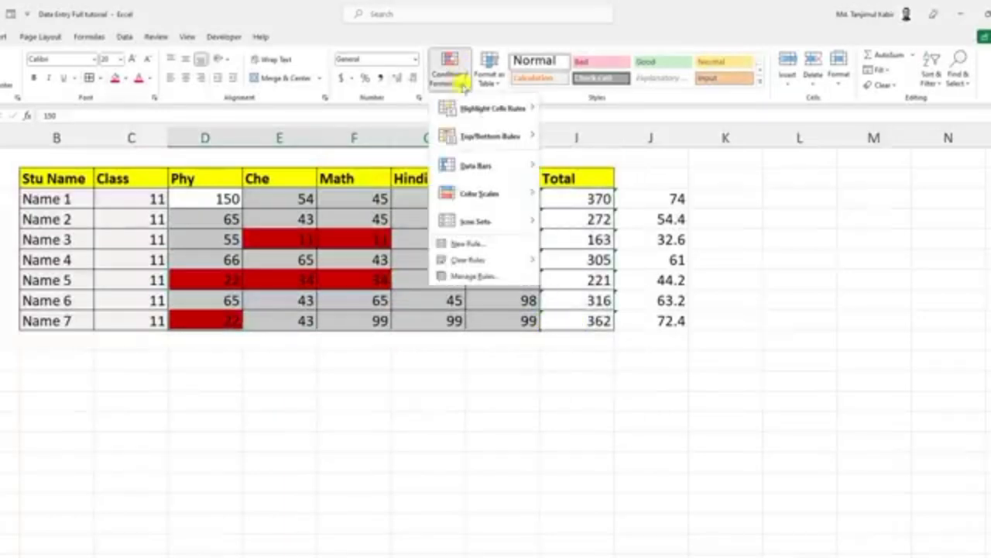
pyautogui.moveTo(489, 112)
pyautogui.click(581, 113)
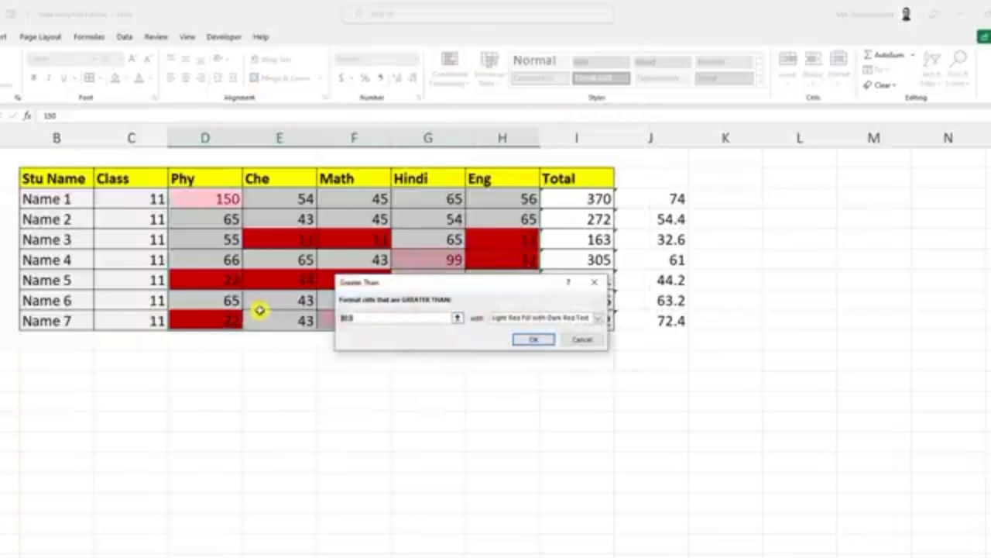
pyautogui.write('62')
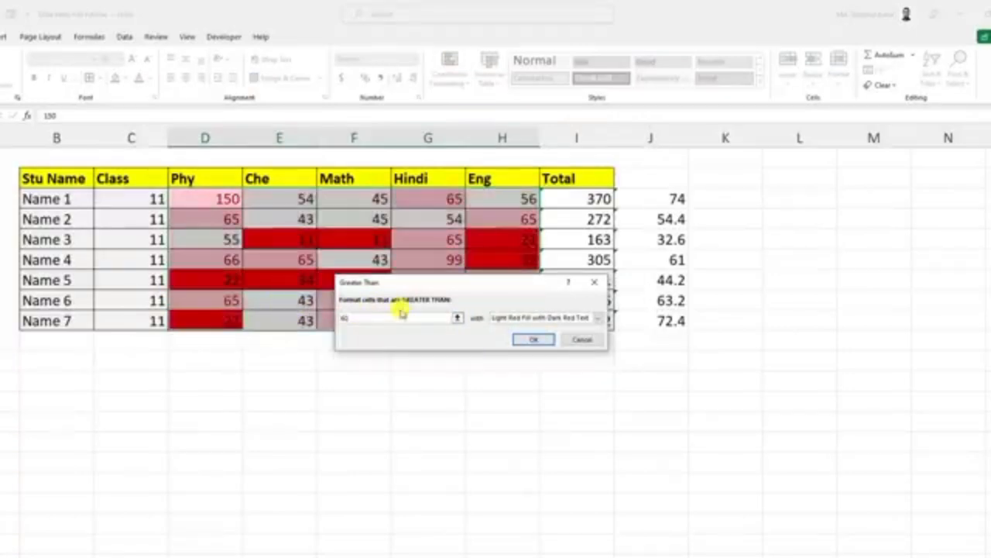
pyautogui.moveTo(372, 318); pyautogui.dragTo(265, 316)
pyautogui.write('80')
# Step: Give the Greater Than rule a custom format with a green fill and apply it to the marks
pyautogui.click(597, 318)
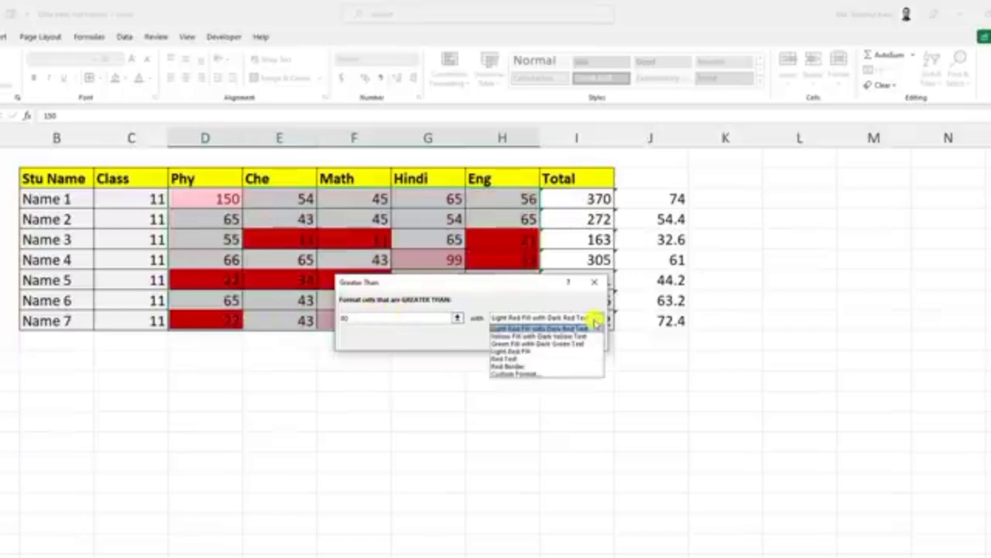
pyautogui.click(579, 376)
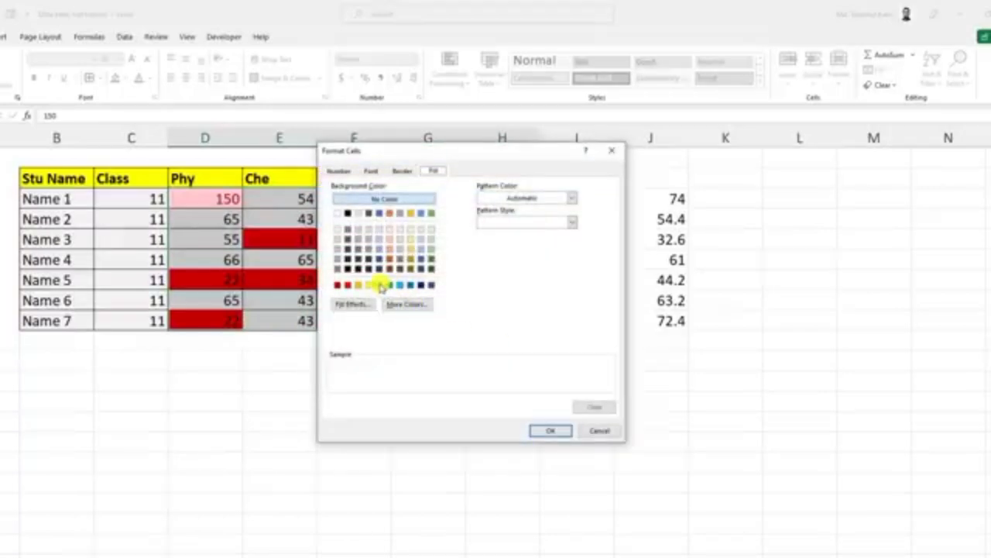
pyautogui.click(378, 284)
pyautogui.click(542, 430)
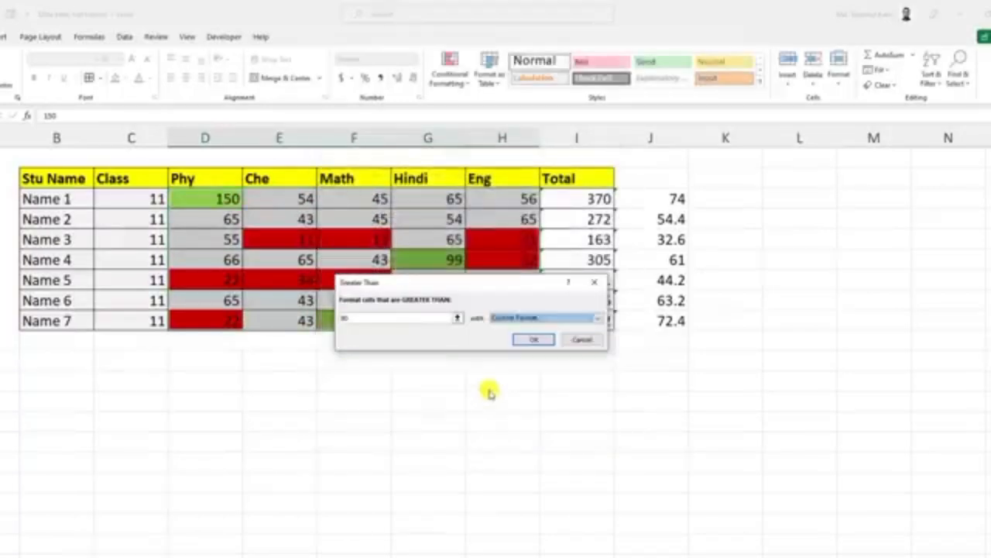
pyautogui.click(527, 339)
pyautogui.click(435, 357)
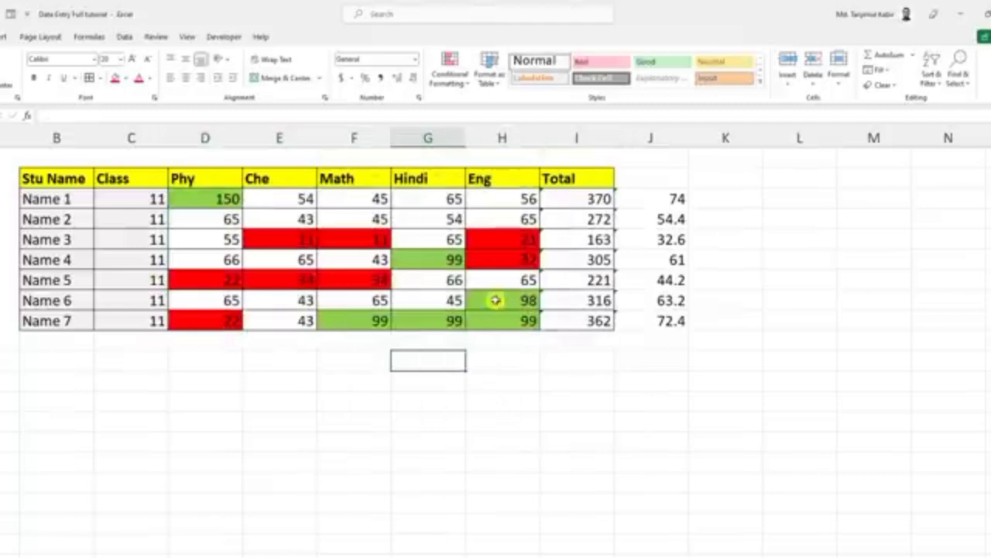
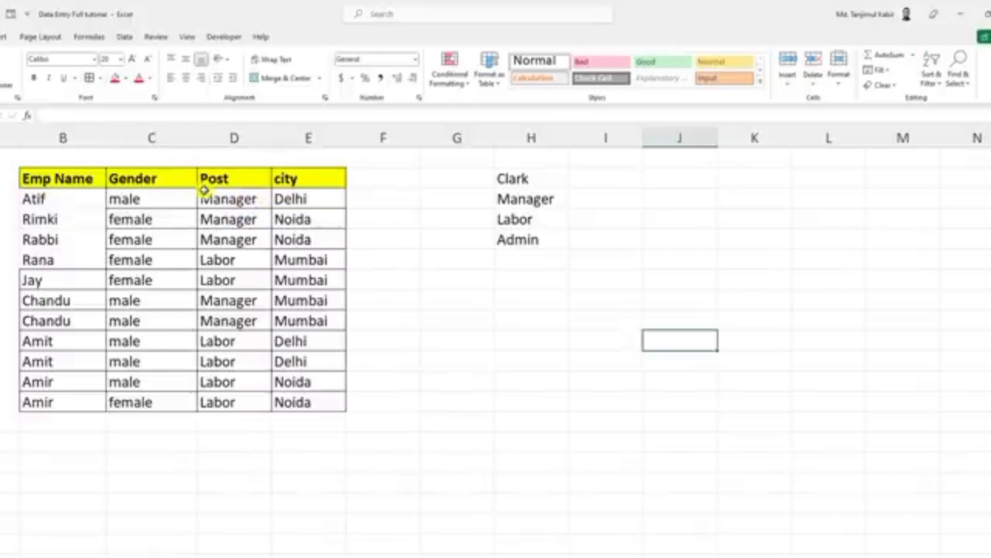
# Step: Turn on filters for the header row of the employee table
pyautogui.click(132, 199)
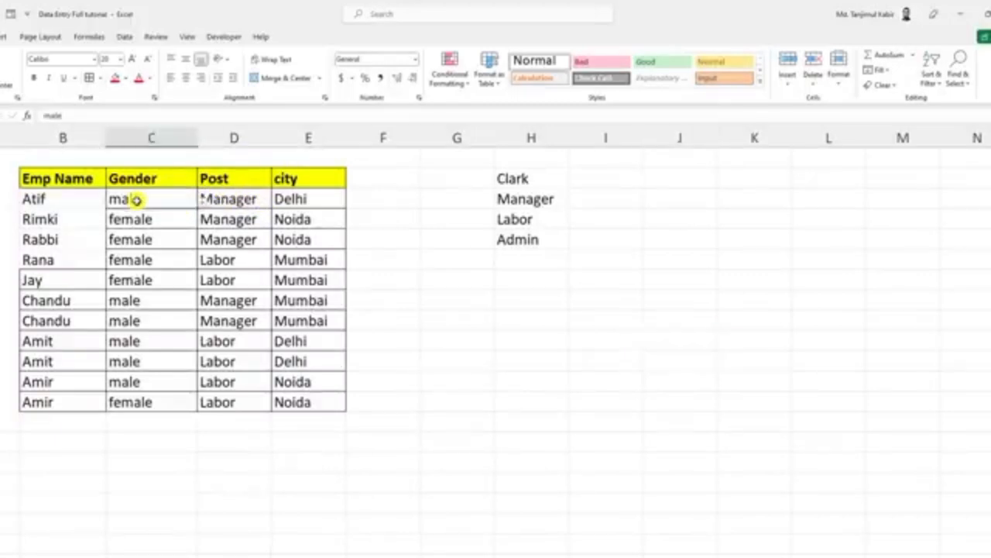
pyautogui.click(134, 425)
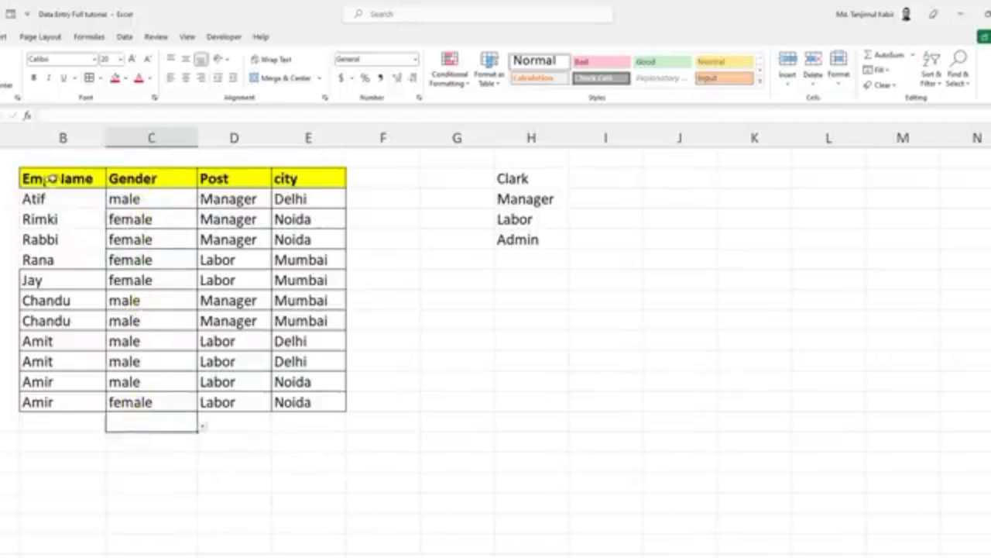
pyautogui.click(139, 179)
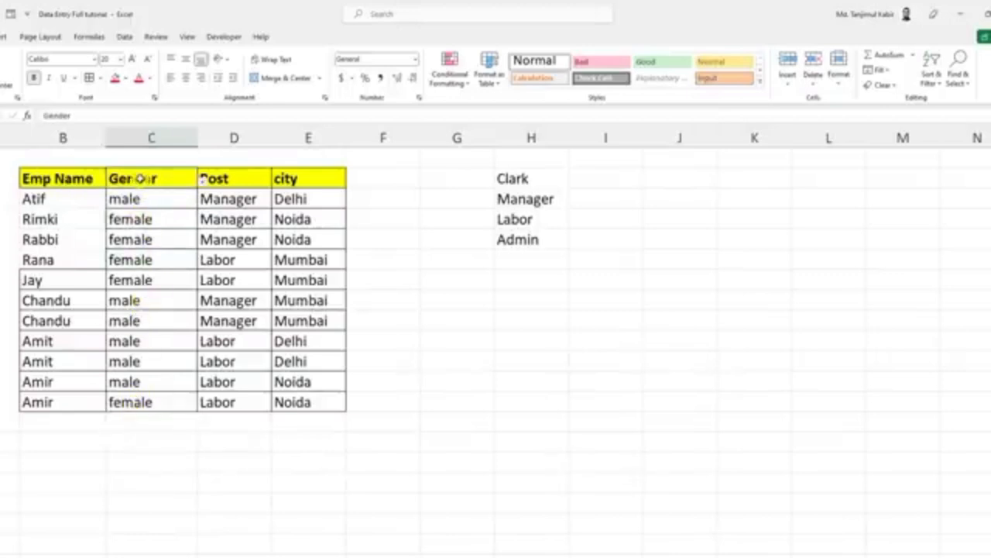
pyautogui.click(934, 77)
pyautogui.click(947, 151)
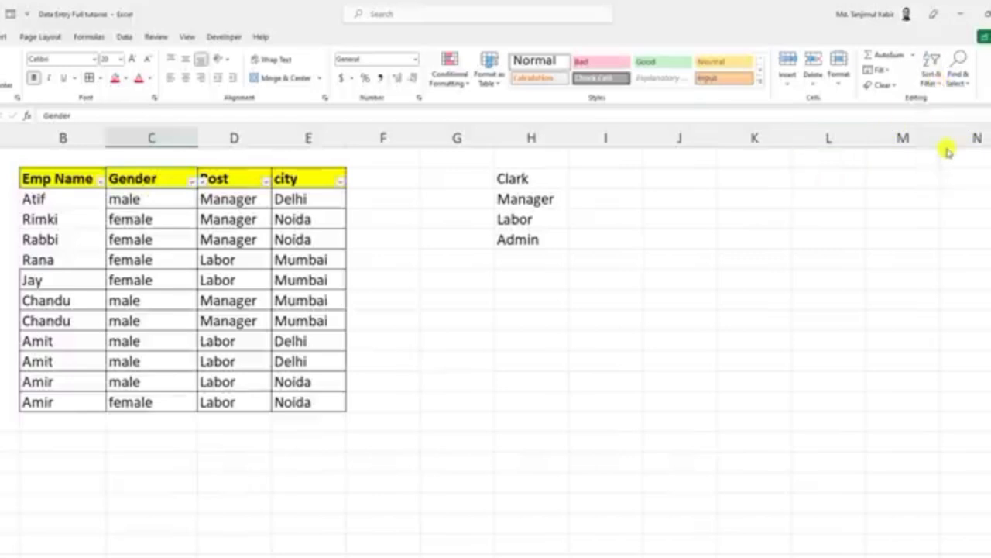
# Step: Filter the Gender column to show only male, and select the filtered entries to get their count
pyautogui.click(192, 183)
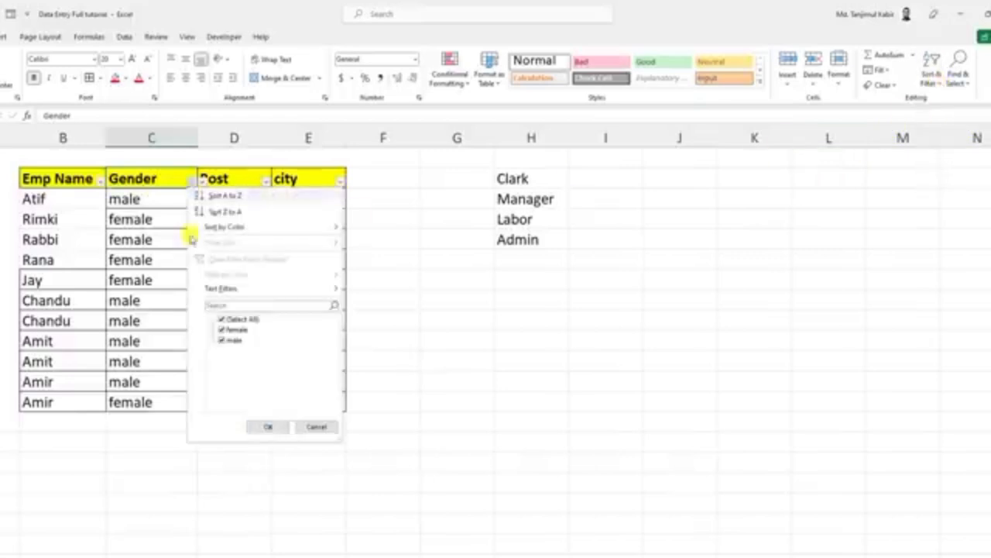
pyautogui.click(222, 318)
pyautogui.click(223, 341)
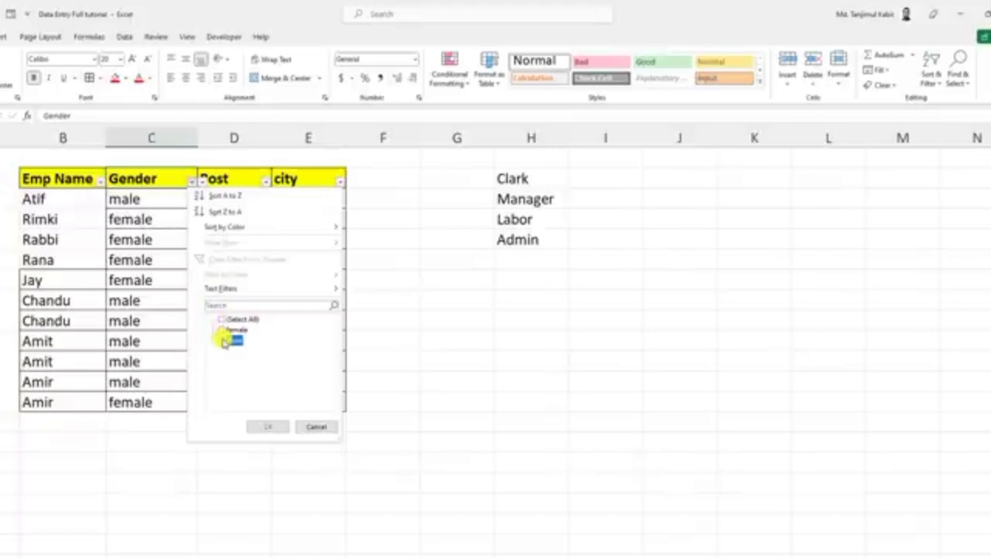
pyautogui.click(268, 426)
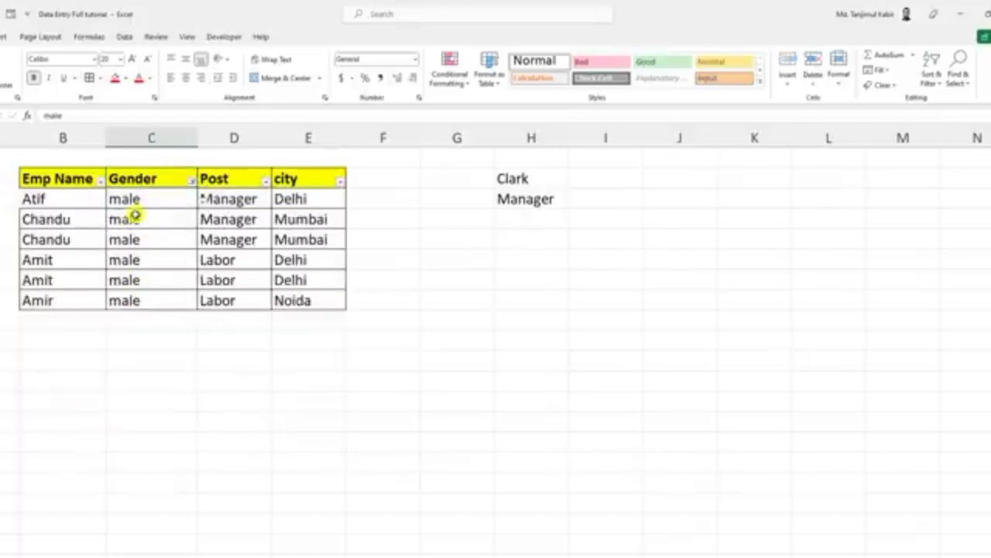
pyautogui.moveTo(137, 218); pyautogui.dragTo(139, 298)
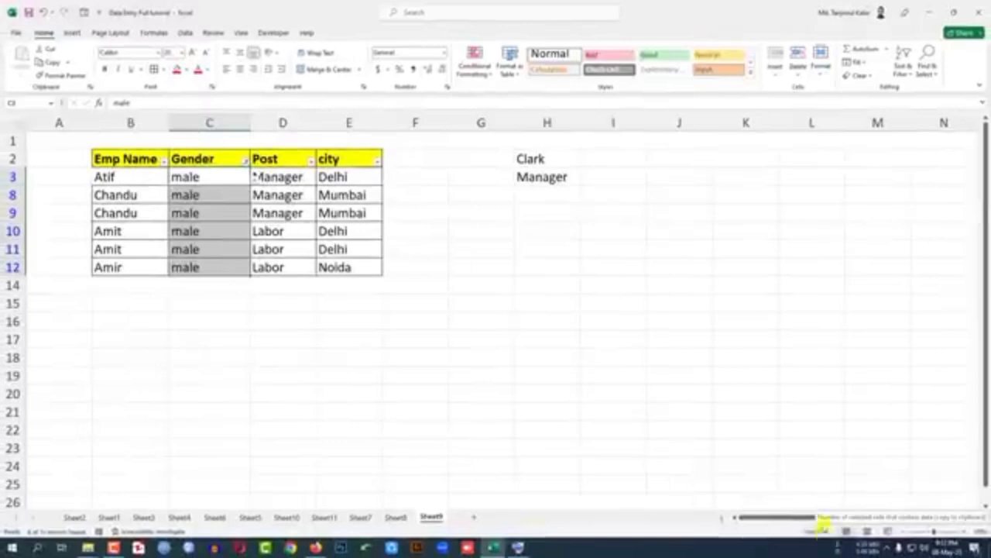
# Step: Switch the Gender filter to show only female, and select the filtered entries to get their count
pyautogui.click(245, 160)
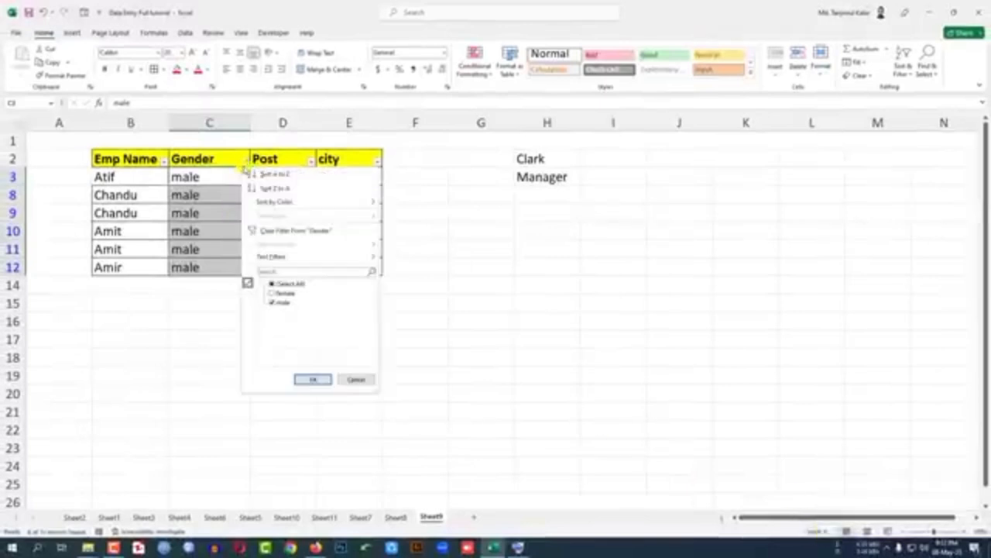
pyautogui.click(272, 302)
pyautogui.click(272, 294)
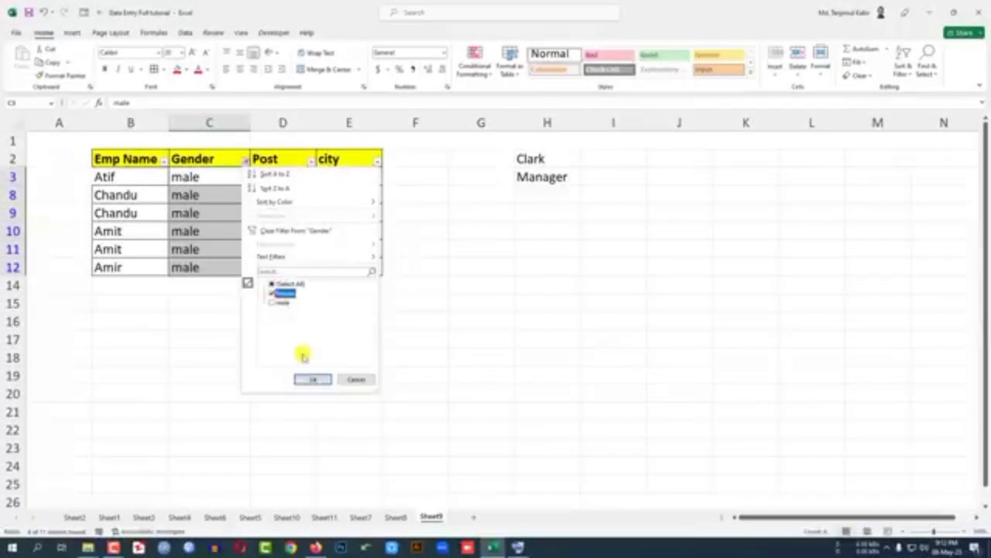
pyautogui.click(313, 379)
pyautogui.moveTo(204, 243); pyautogui.dragTo(203, 248)
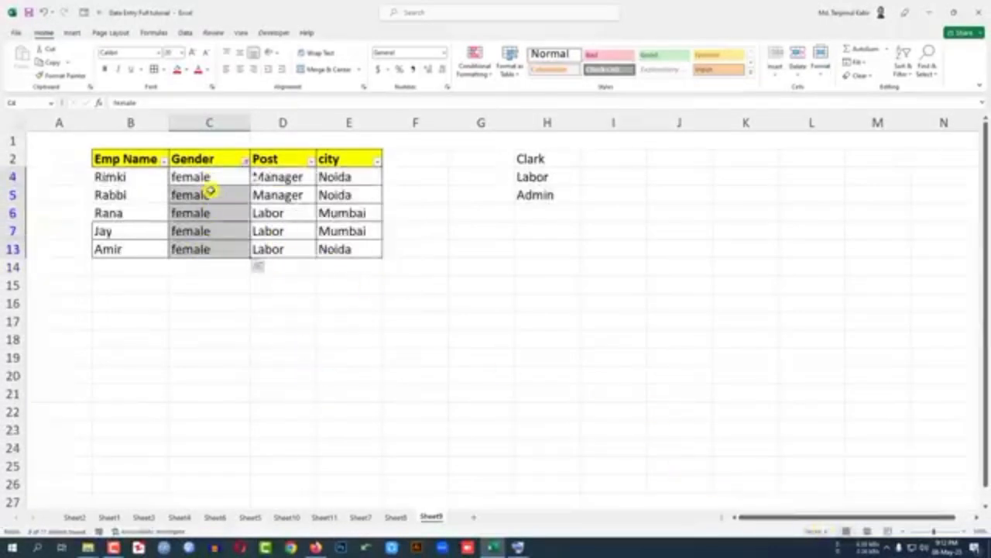
# Step: Remove the filters from the employee table
pyautogui.click(901, 68)
pyautogui.click(905, 137)
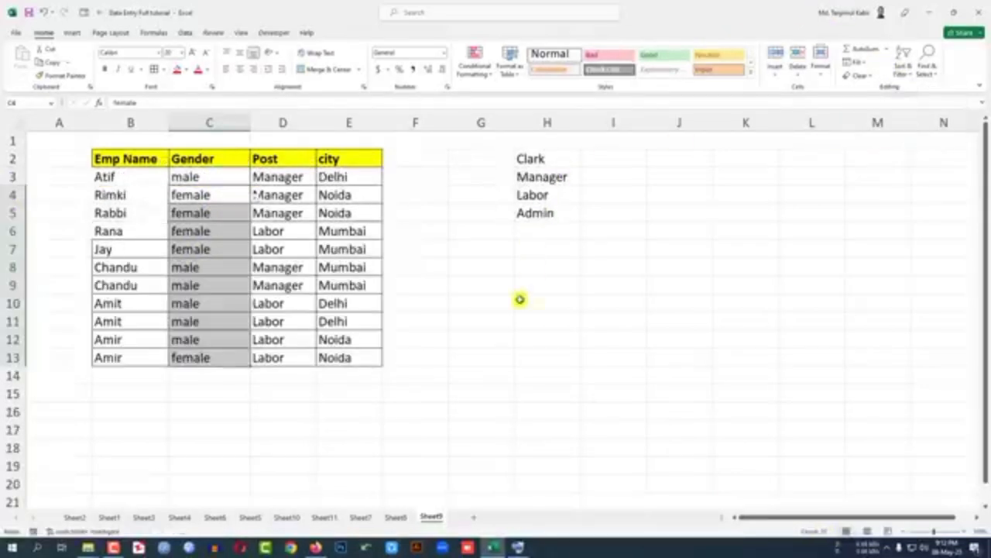
# Step: Clear all the city entries in E3:E13
pyautogui.click(348, 173)
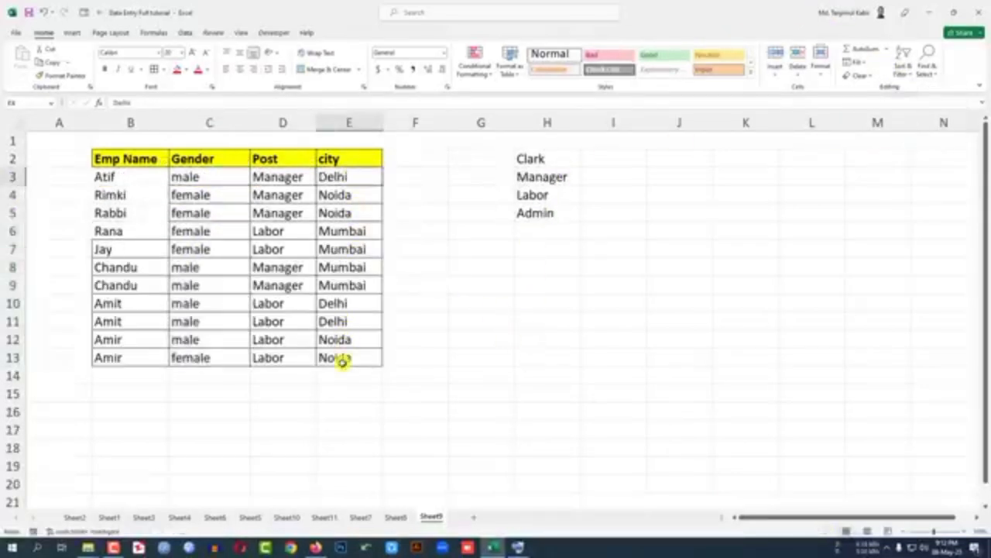
pyautogui.moveTo(342, 361); pyautogui.dragTo(358, 176)
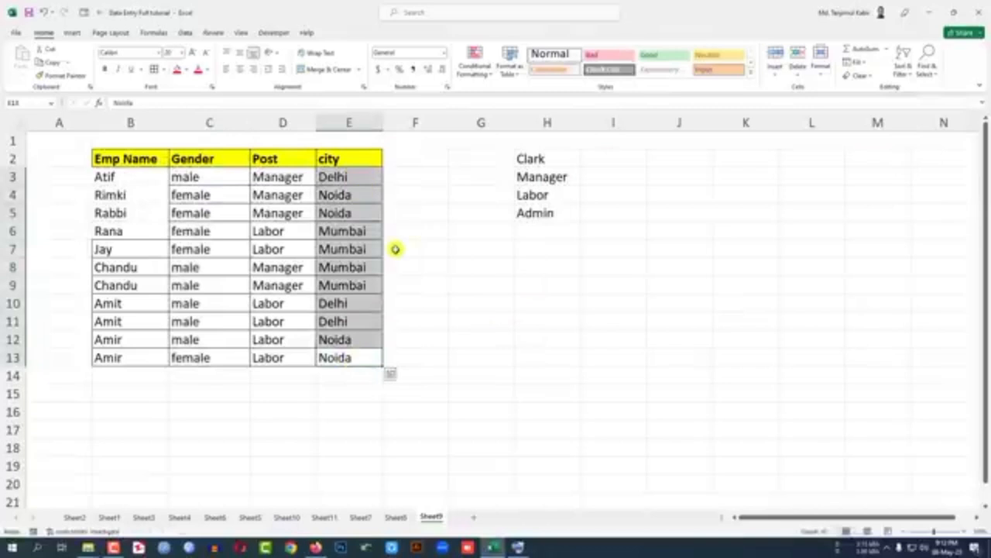
pyautogui.press('Delete')
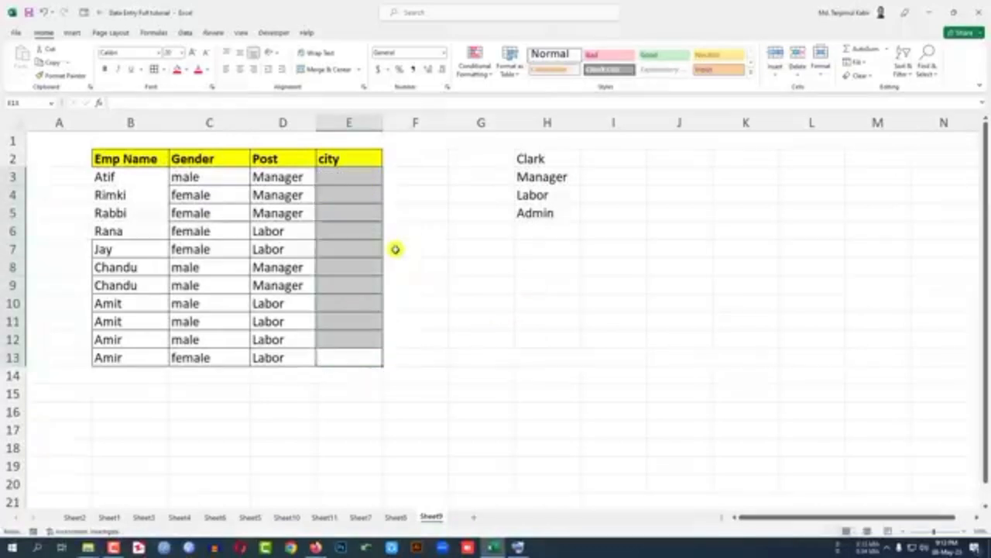
# Step: Enter the source list of cities Dhaka, Khulna and Jashore in cells F3 to F5
pyautogui.click(356, 177)
pyautogui.click(426, 175)
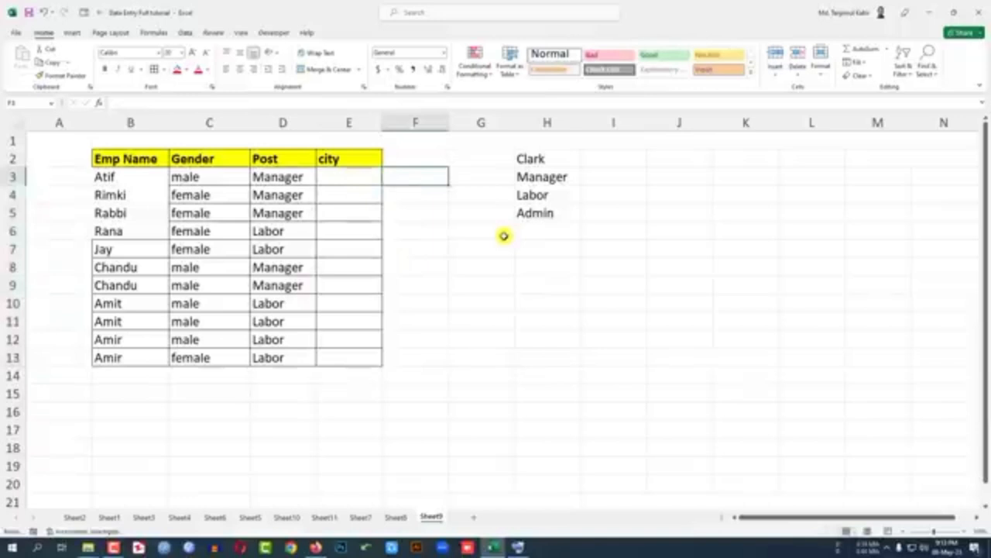
pyautogui.write('Dhaka')
pyautogui.press('Return')
pyautogui.write('Khulna')
pyautogui.press('Return')
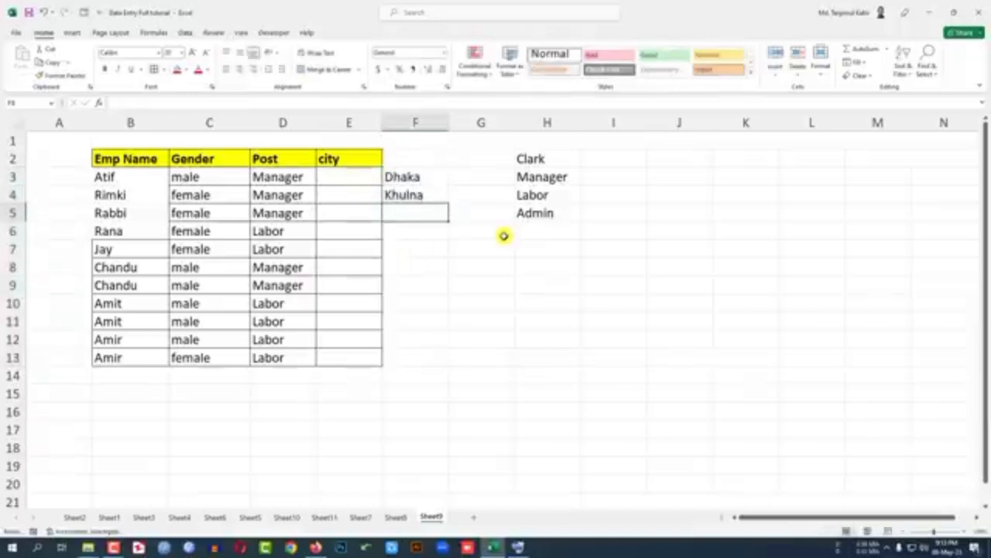
pyautogui.write('J')
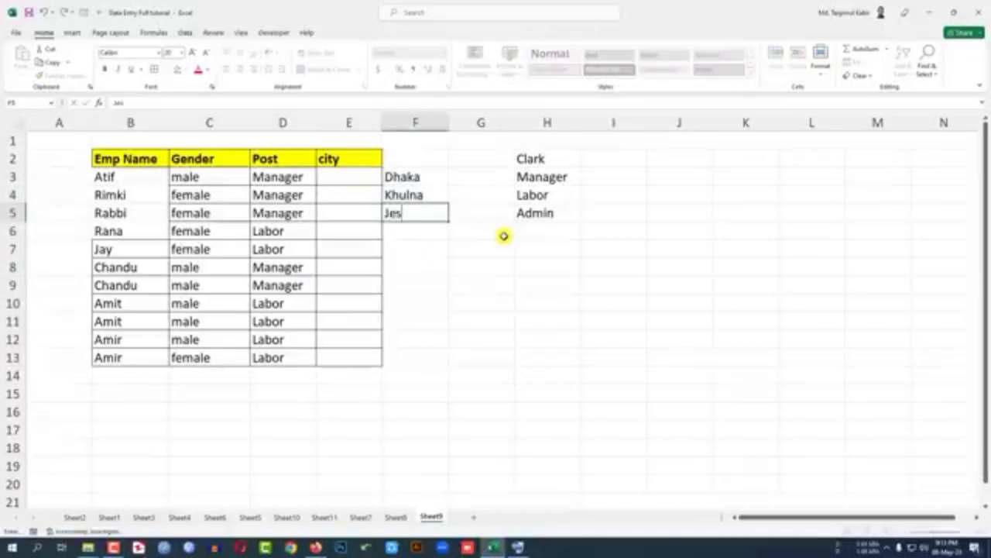
pyautogui.write('ashore')
pyautogui.press('Return')
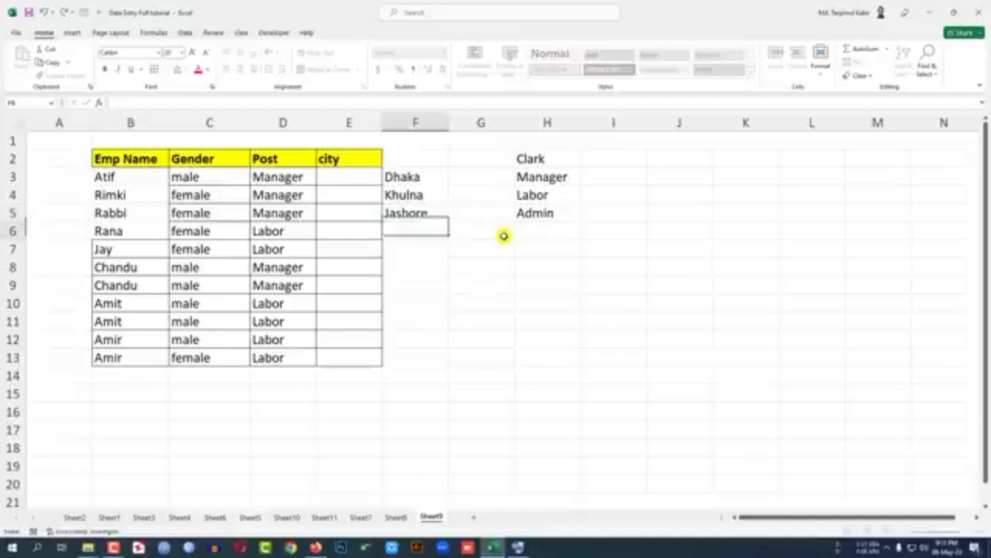
# Step: Add List data validation to the city cells E3:E13, using F3:F5 as the source
pyautogui.moveTo(324, 176); pyautogui.dragTo(361, 356)
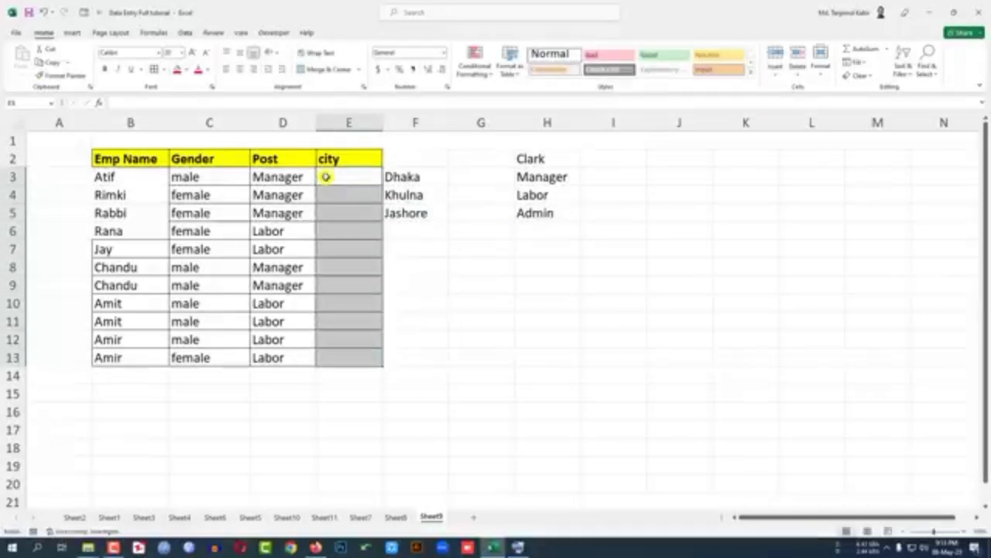
pyautogui.click(186, 33)
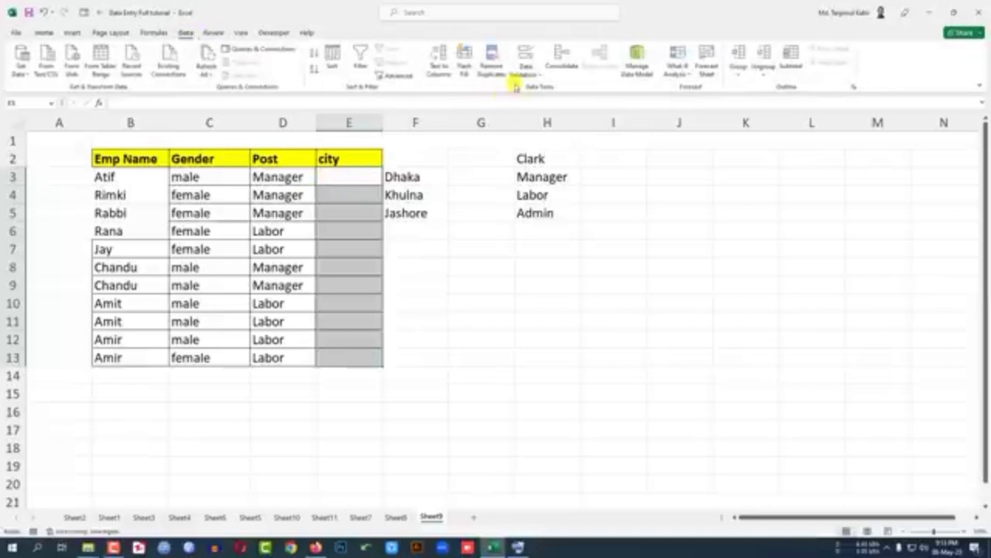
pyautogui.click(531, 69)
pyautogui.click(552, 91)
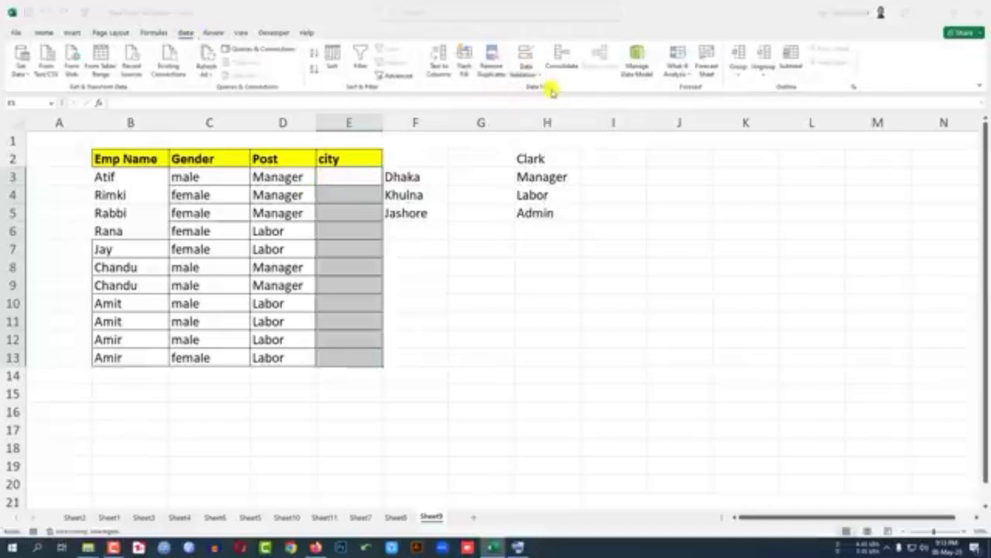
pyautogui.click(480, 243)
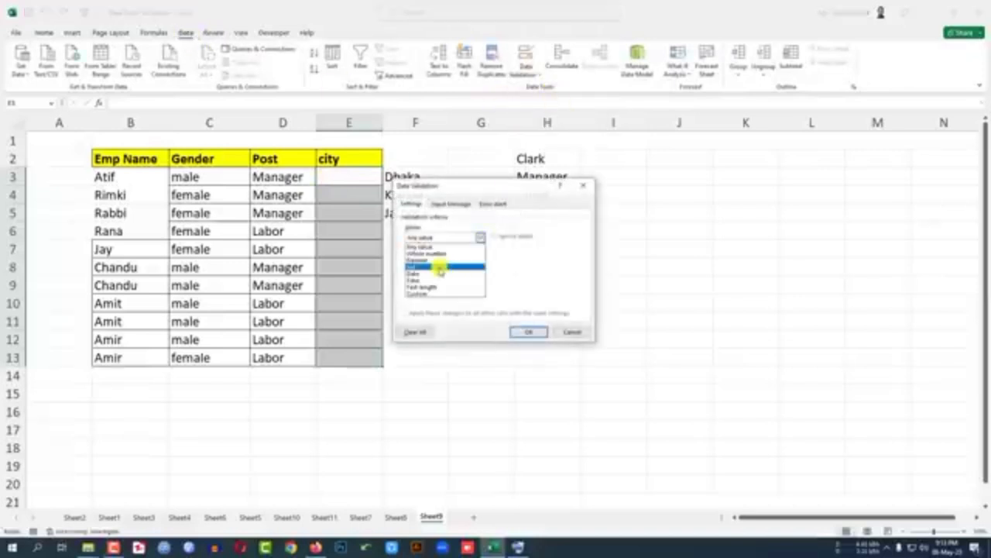
pyautogui.click(442, 266)
pyautogui.moveTo(522, 187); pyautogui.dragTo(700, 159)
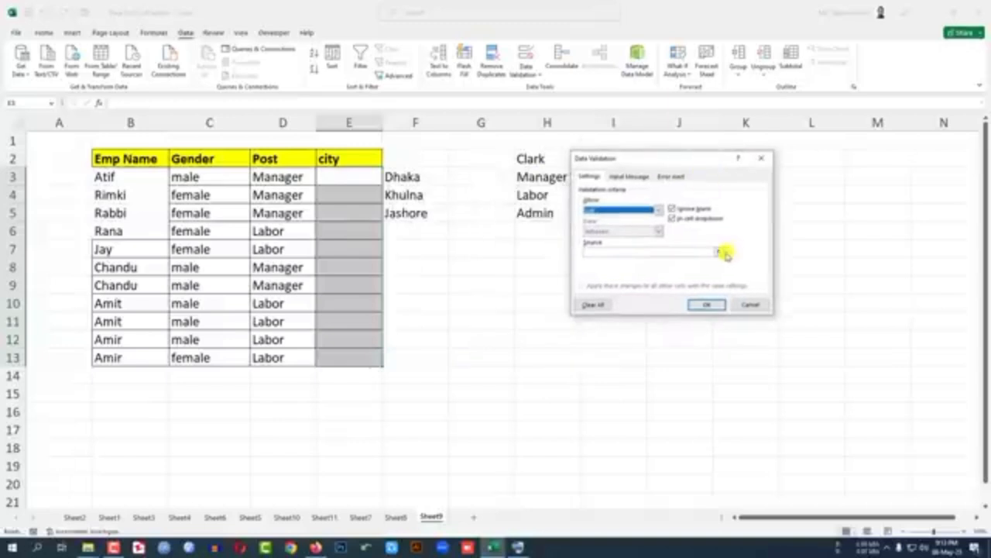
pyautogui.click(719, 251)
pyautogui.moveTo(427, 185); pyautogui.dragTo(418, 210)
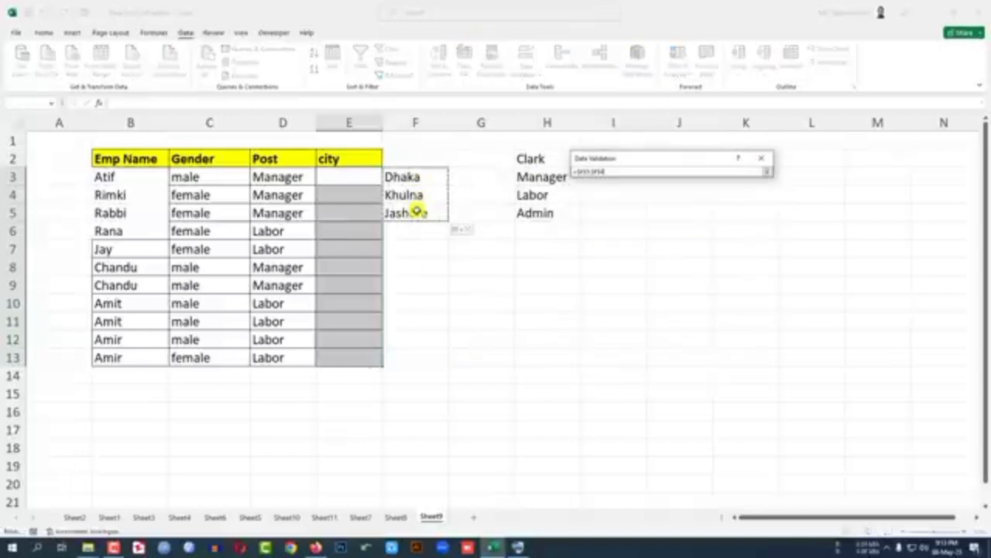
pyautogui.click(768, 175)
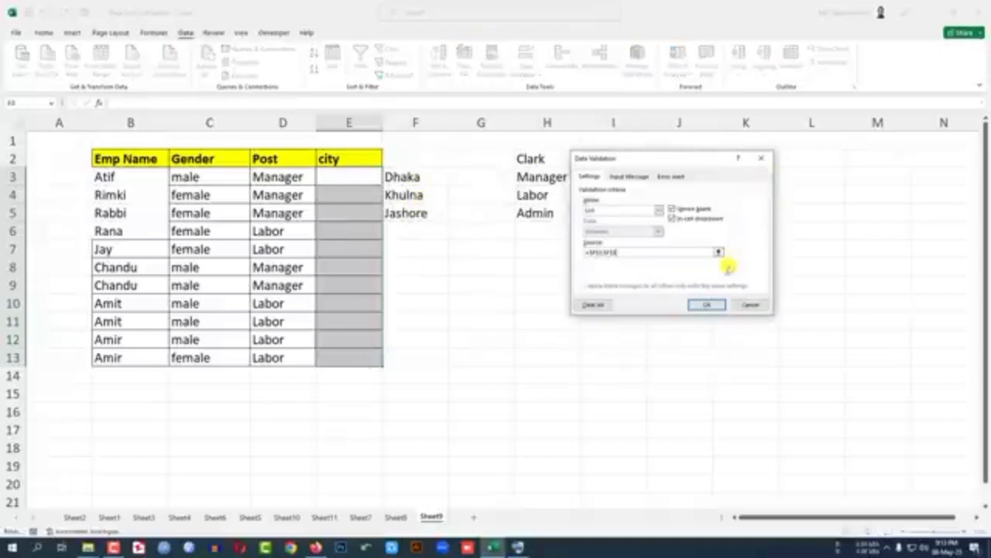
pyautogui.click(709, 304)
# Step: Choose the cities from the in-cell list: Khulna in E3, Jashore in E4 and Khulna in E5
pyautogui.click(389, 180)
pyautogui.click(354, 194)
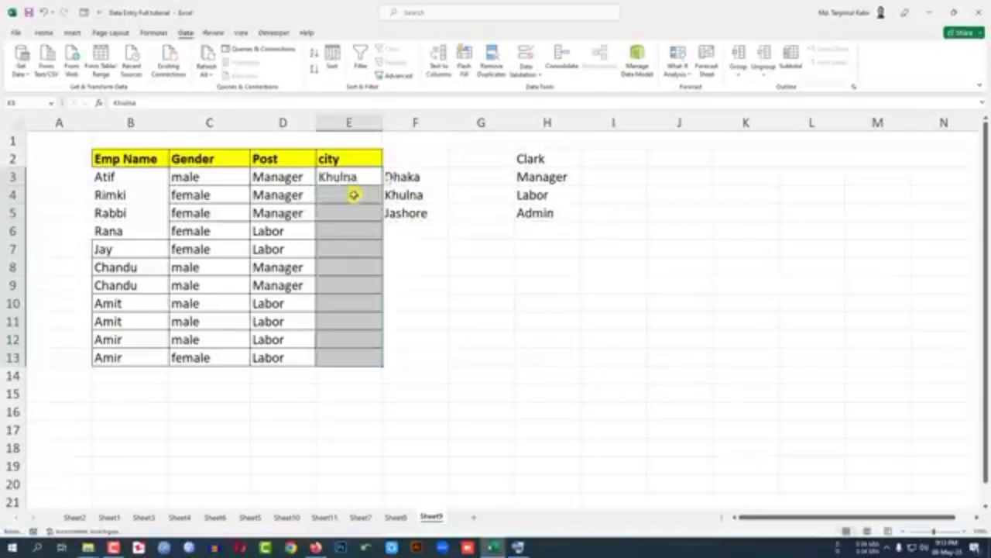
pyautogui.click(358, 194)
pyautogui.click(389, 196)
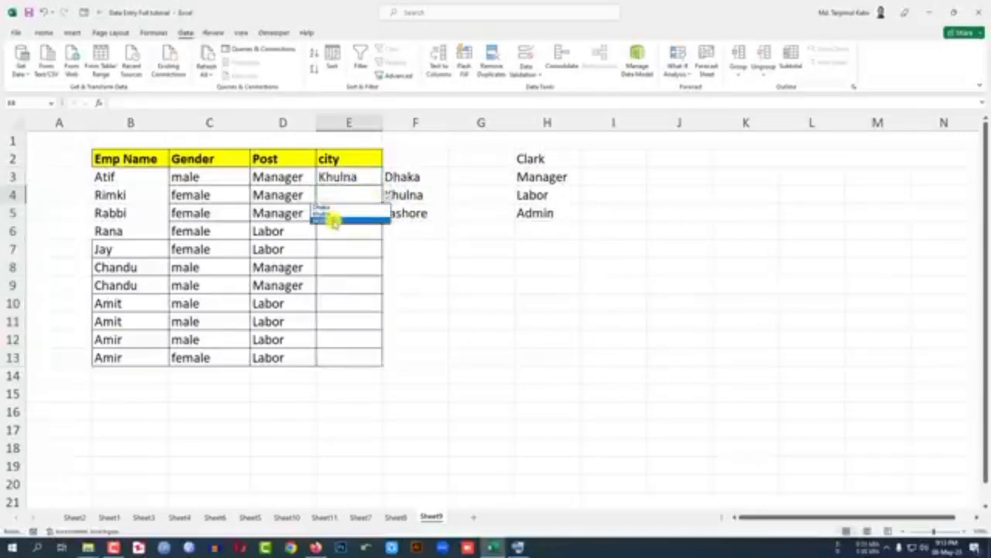
pyautogui.click(333, 218)
pyautogui.click(369, 213)
pyautogui.click(388, 215)
pyautogui.click(345, 233)
pyautogui.click(359, 234)
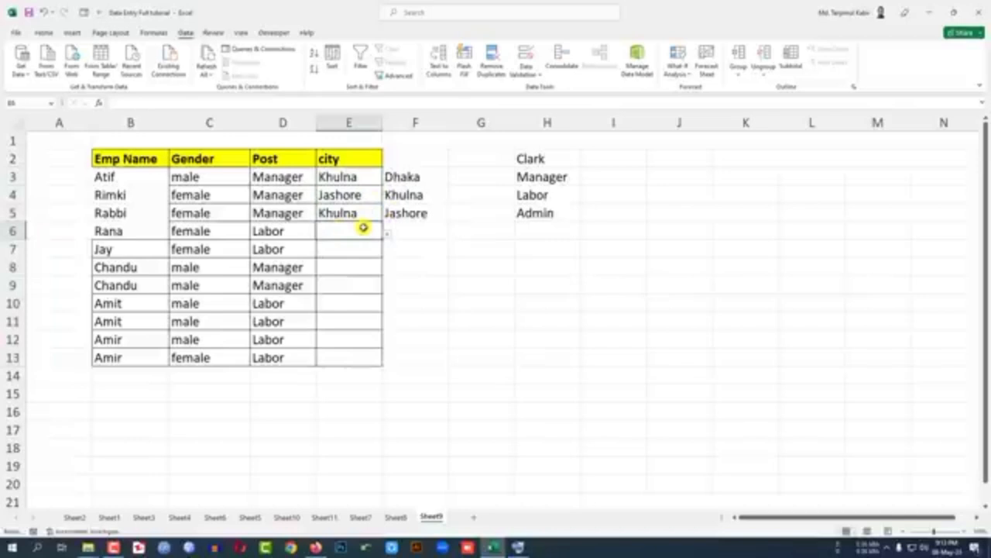